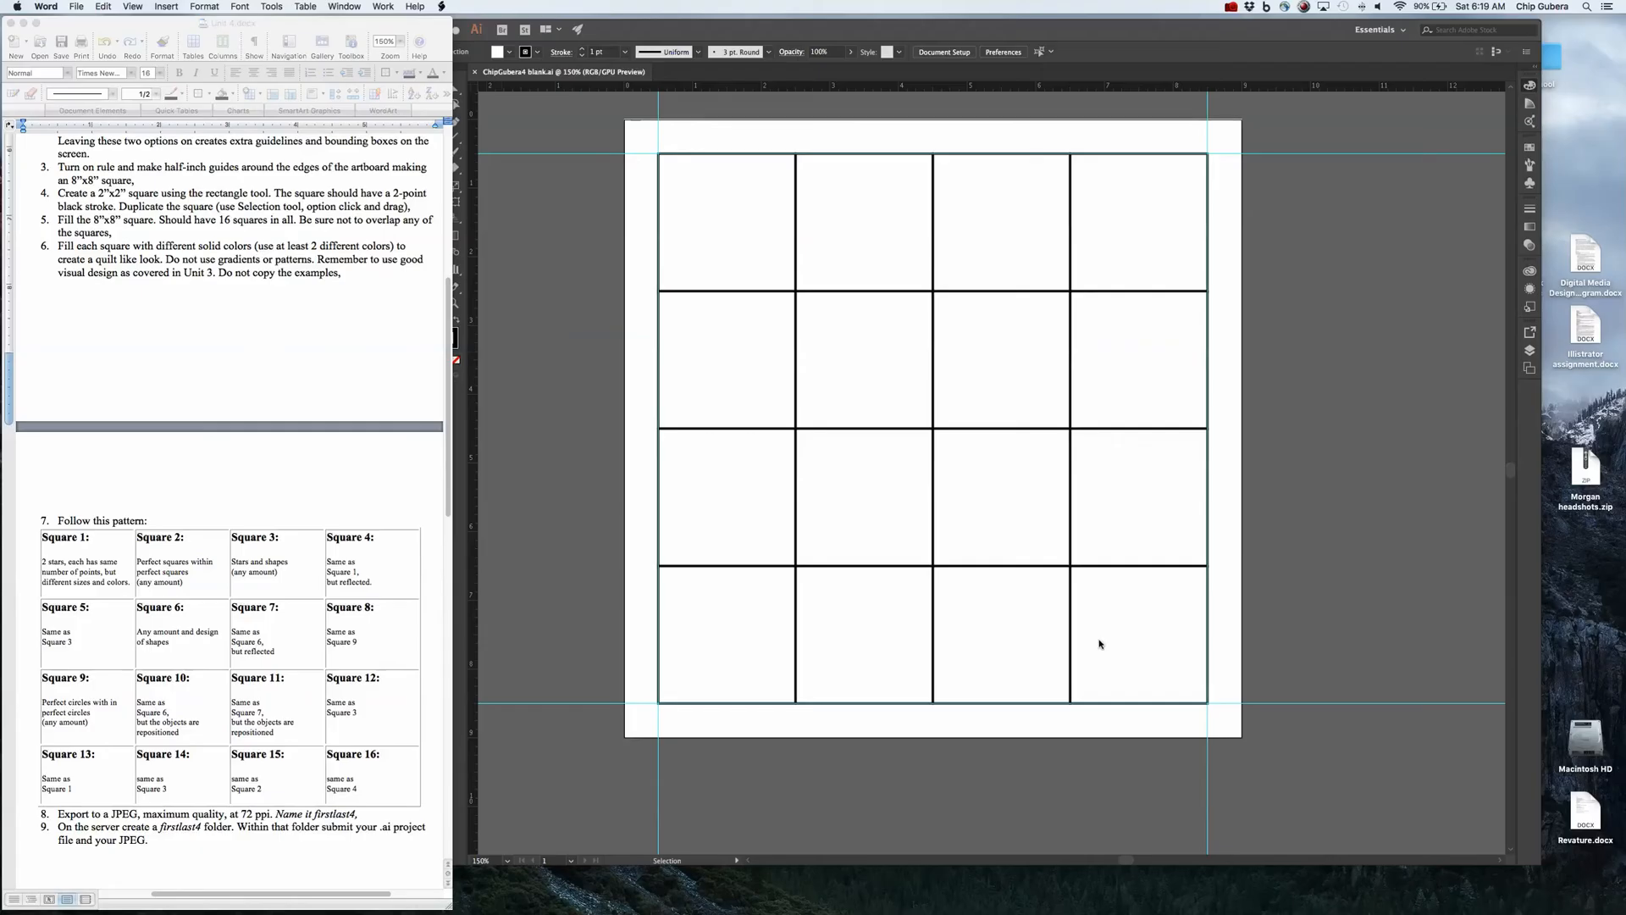
Step: Switch to Illustrator and fill the first square of the grid's top row with black
click(696, 230)
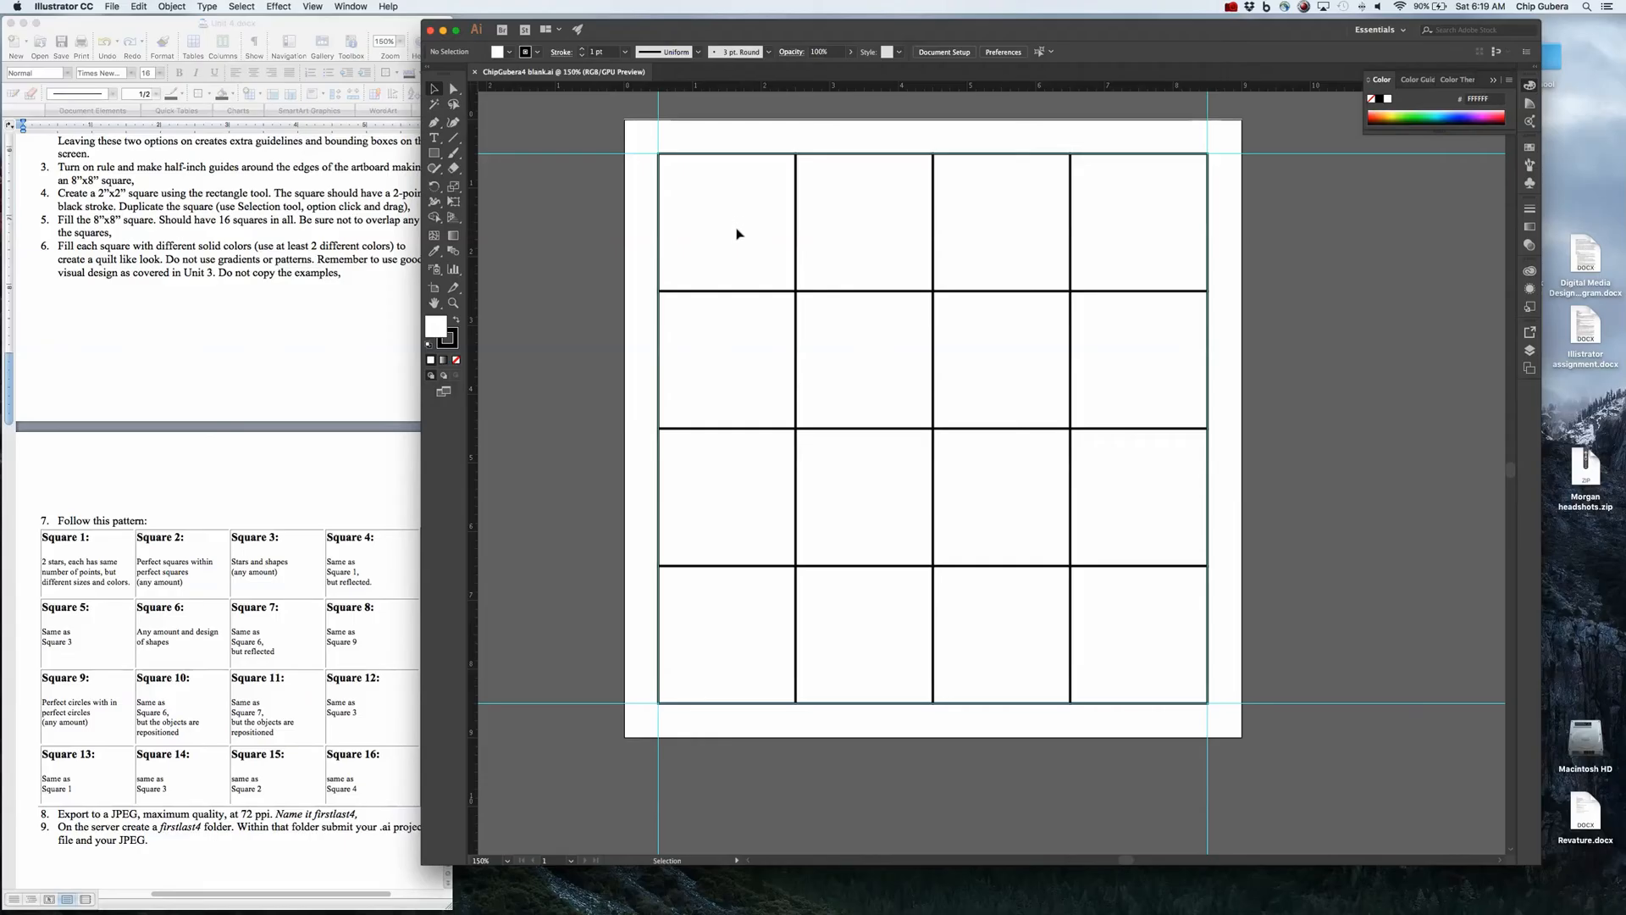
click(740, 159)
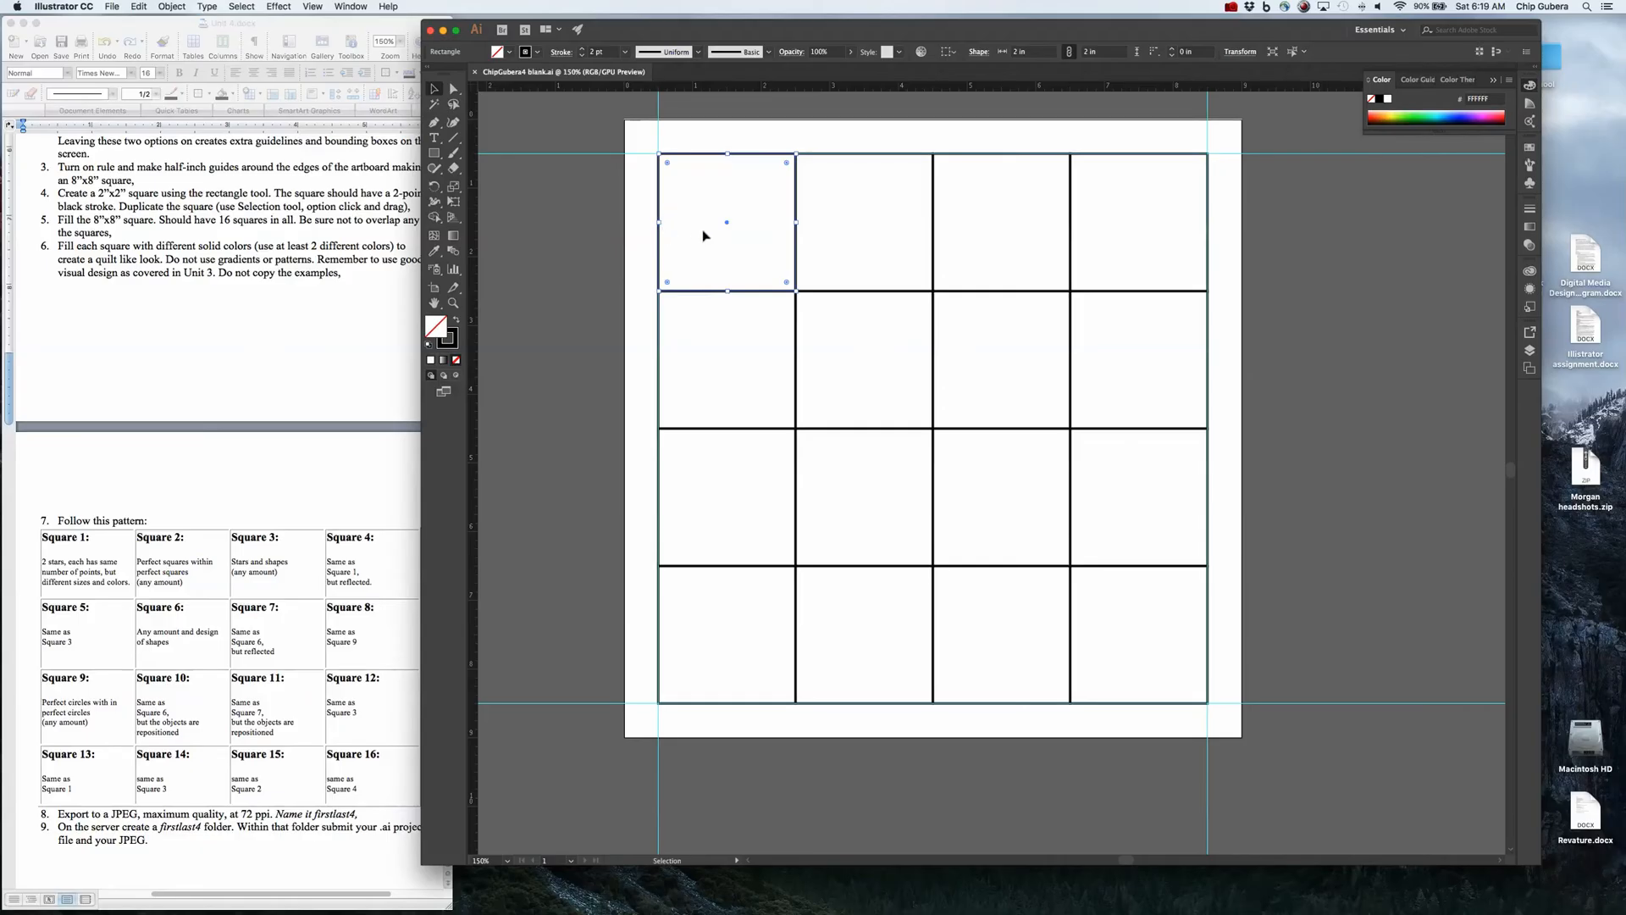
click(511, 54)
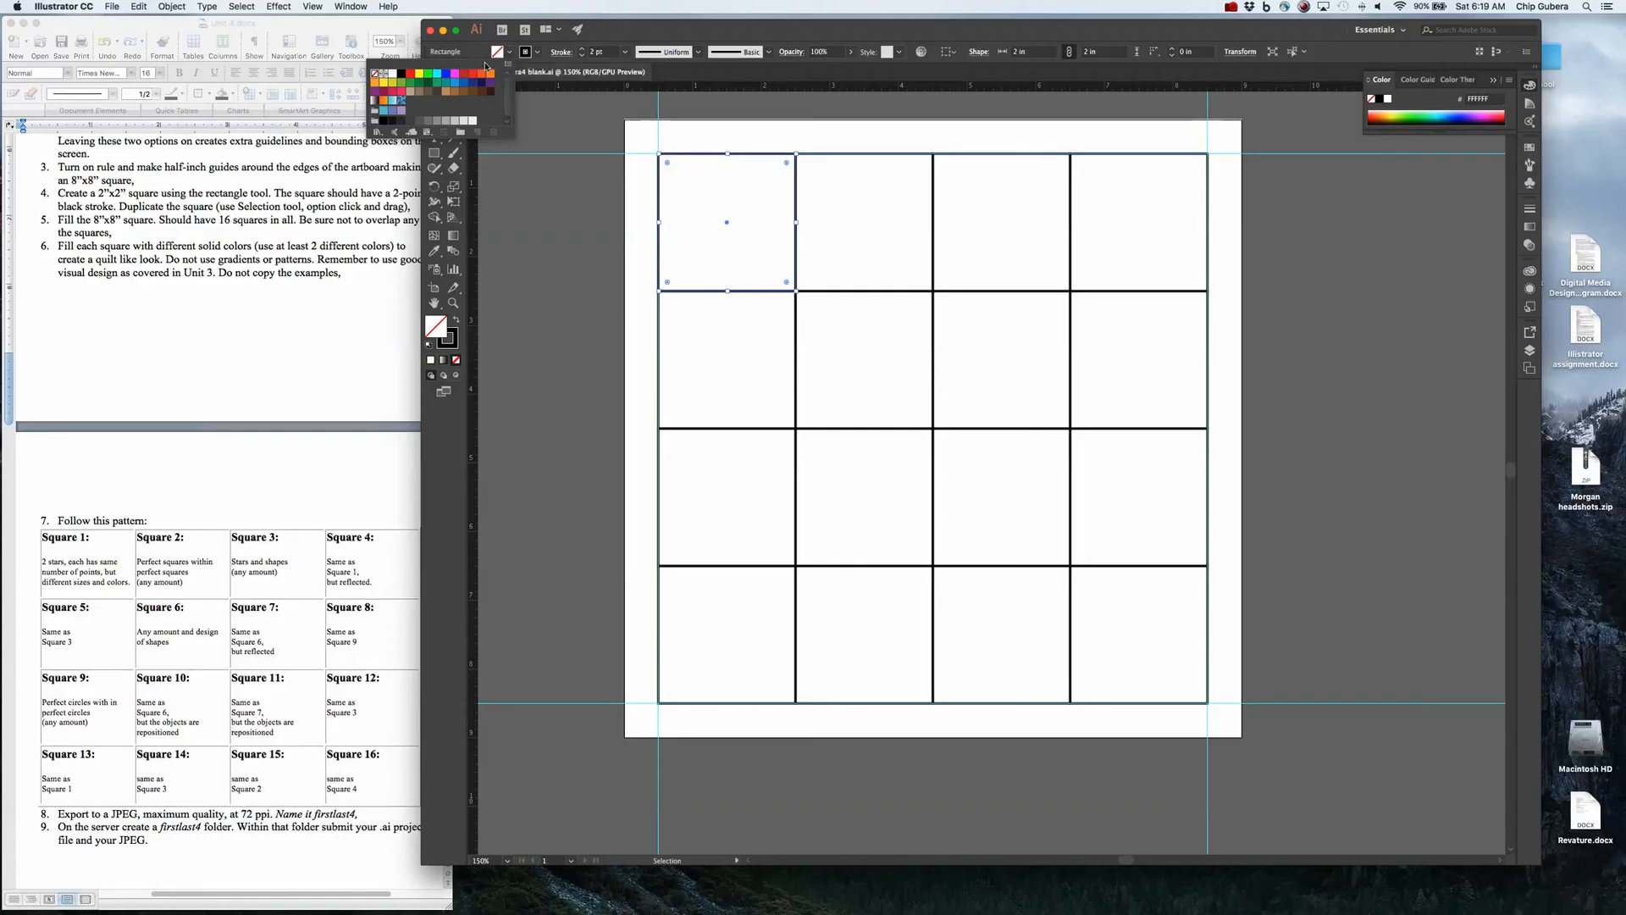
click(403, 75)
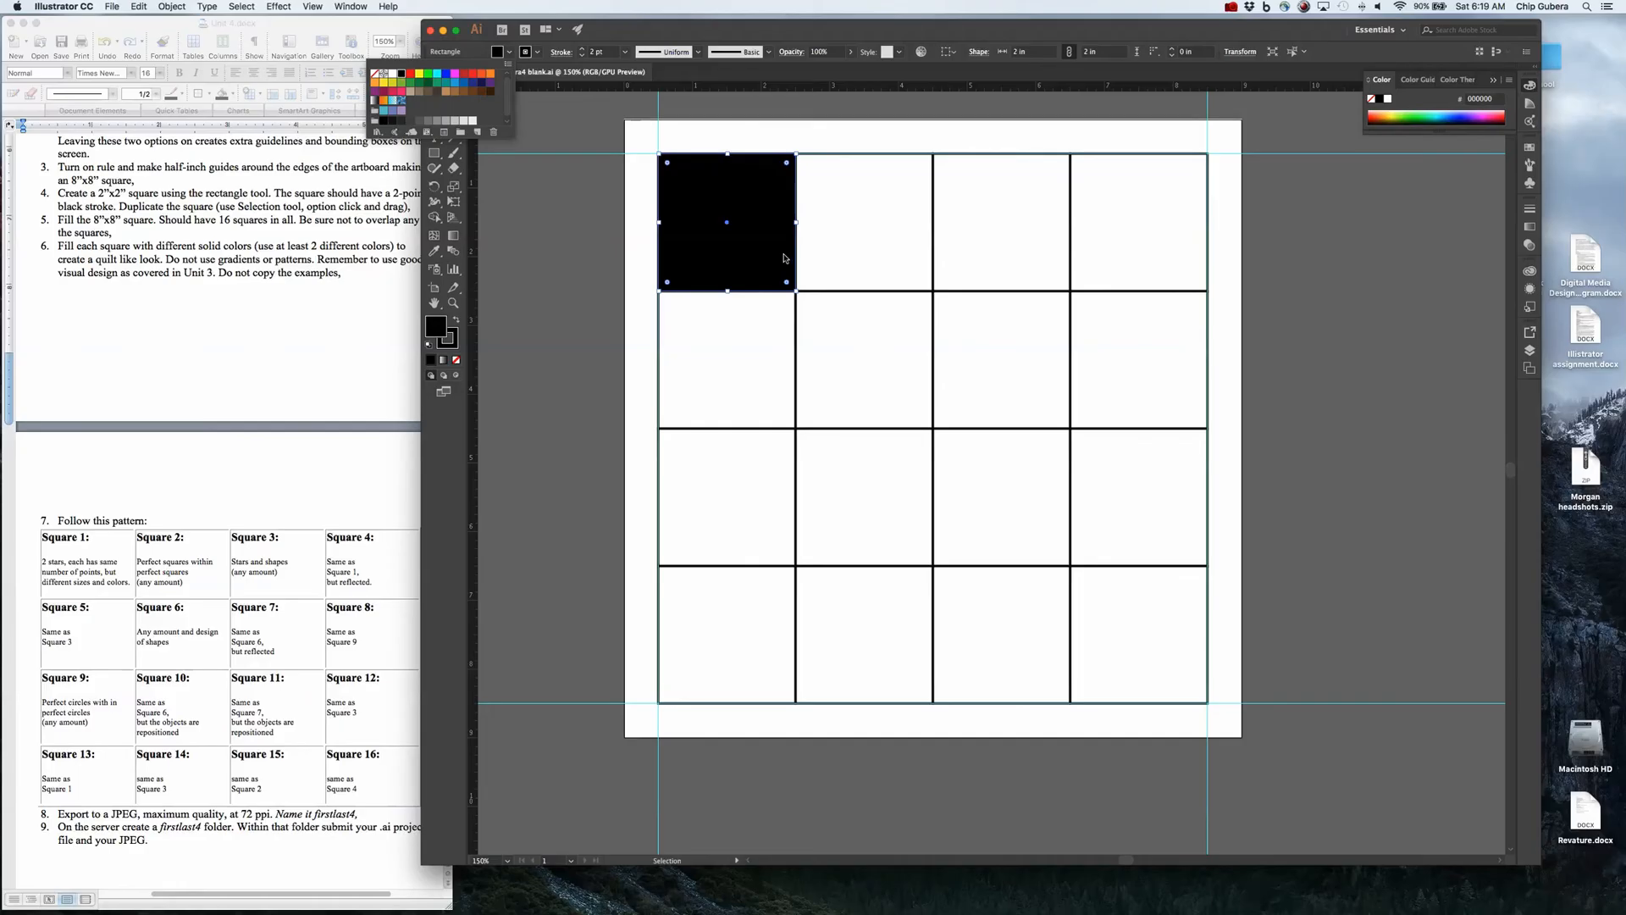
click(749, 347)
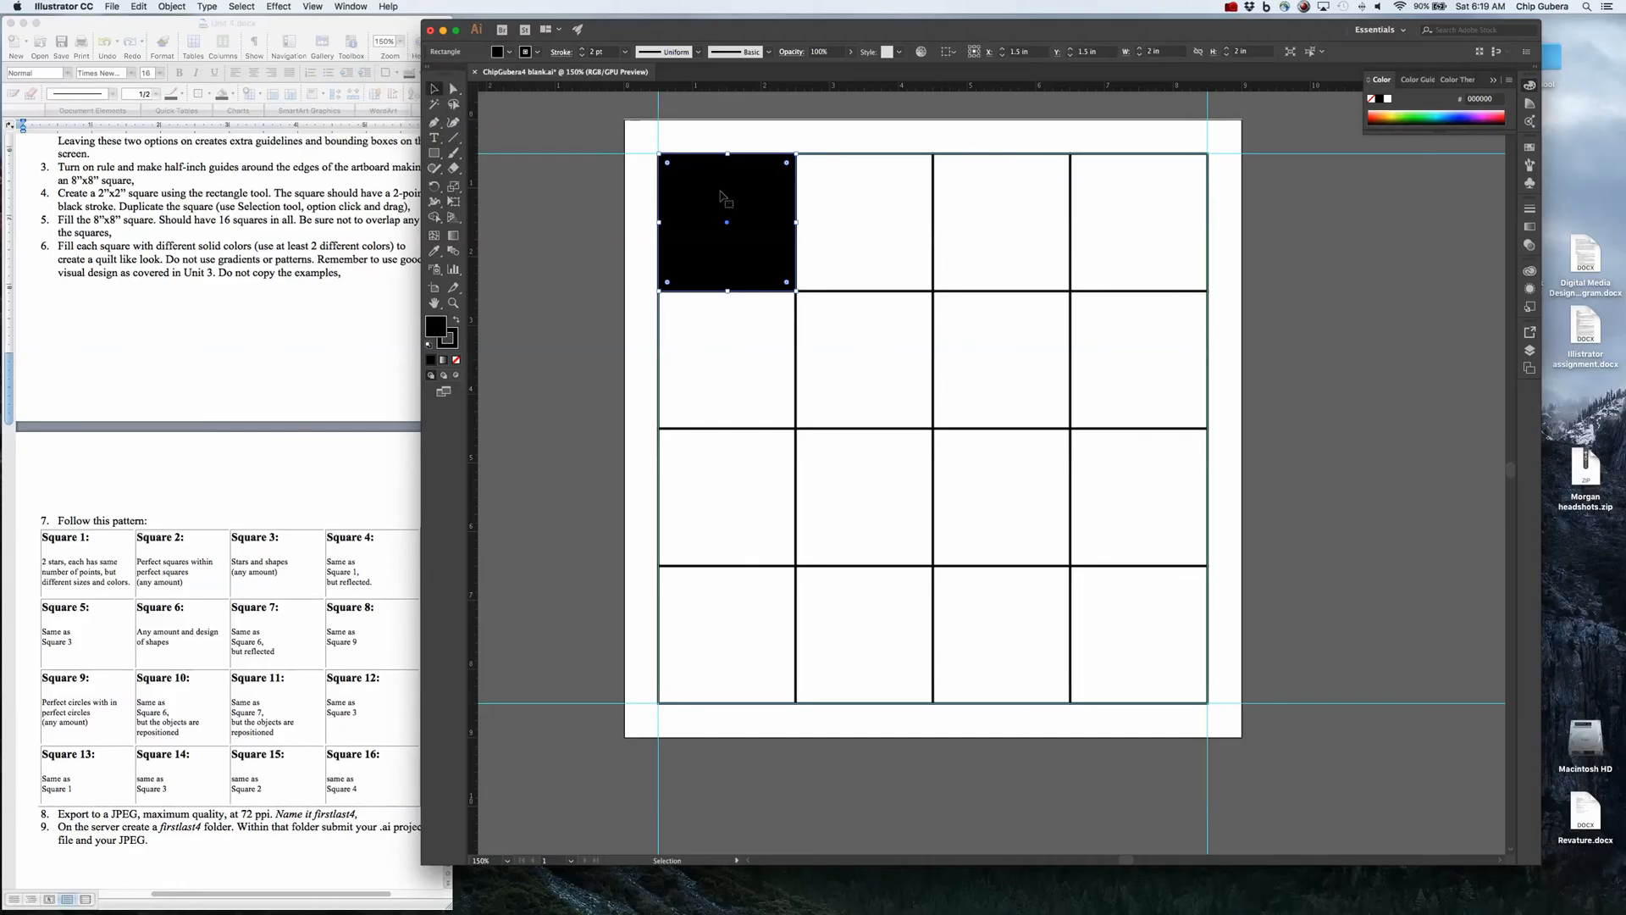
Step: Draw a five-pointed star about 0.79 by 0.75 in near the black square's upper-left corner using the Star Tool
click(441, 159)
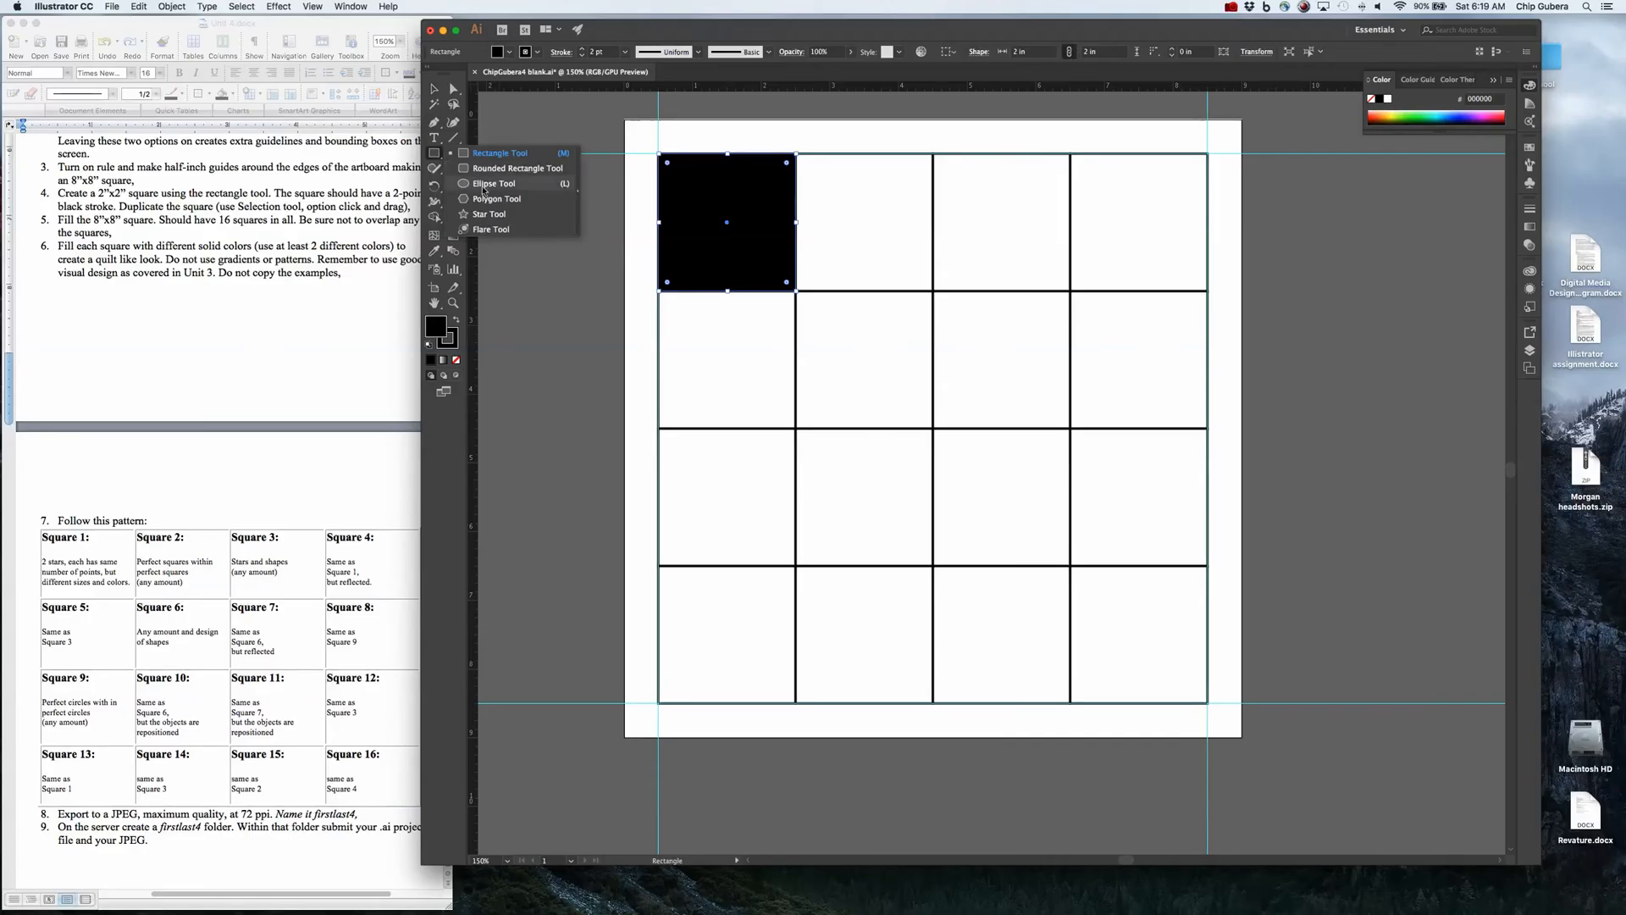
click(491, 214)
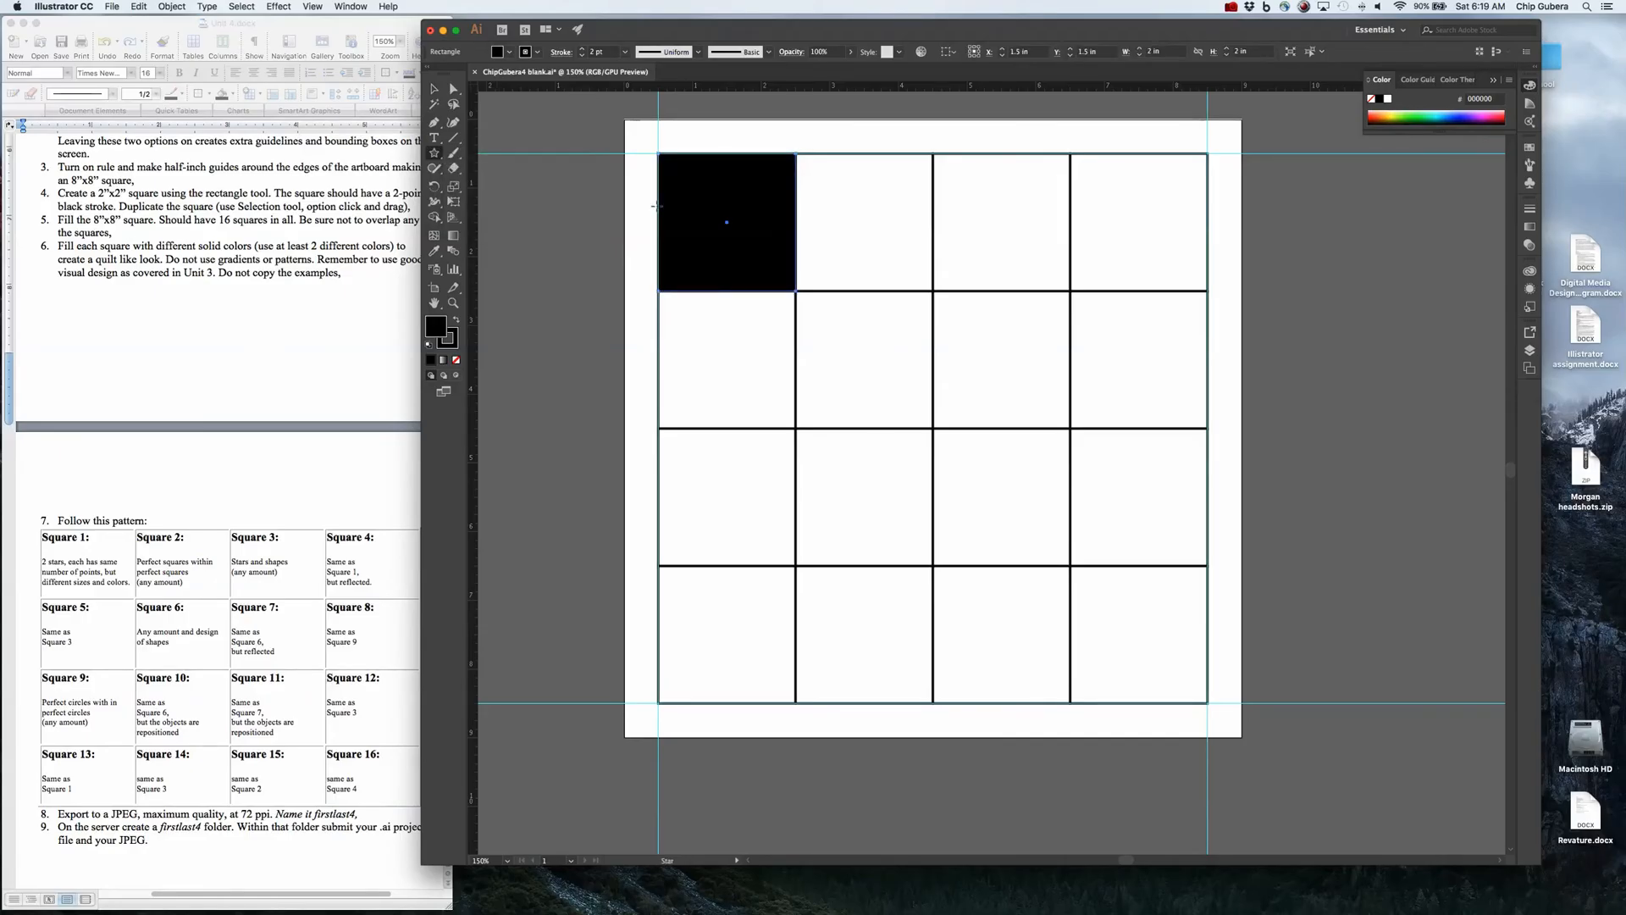
drag(678, 190, 682, 214)
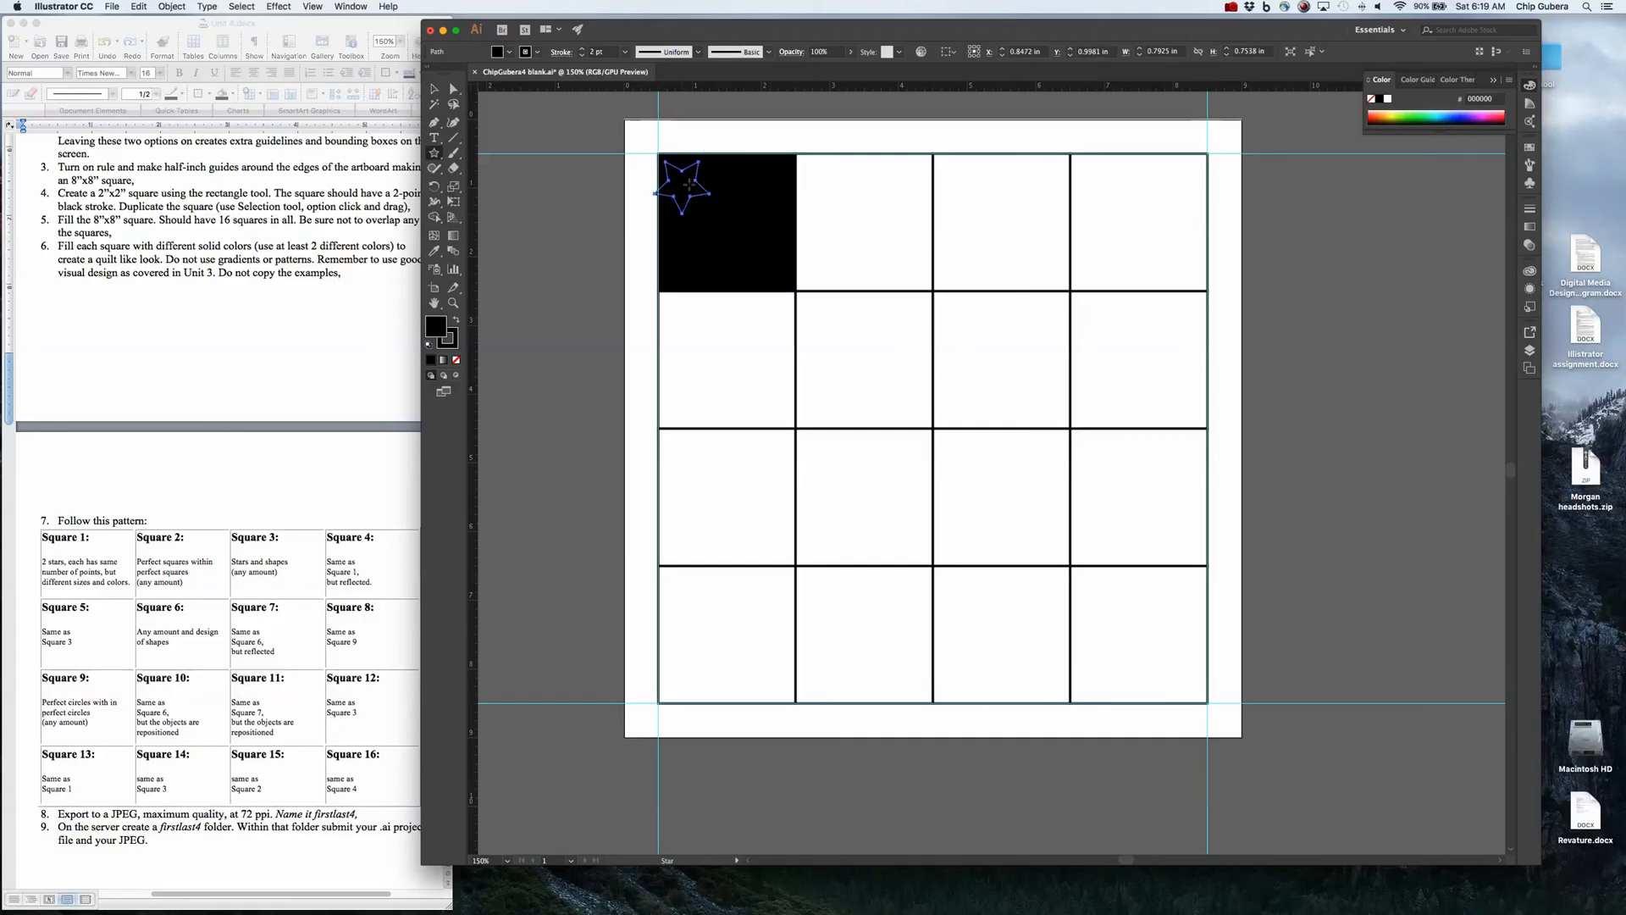
key(v)
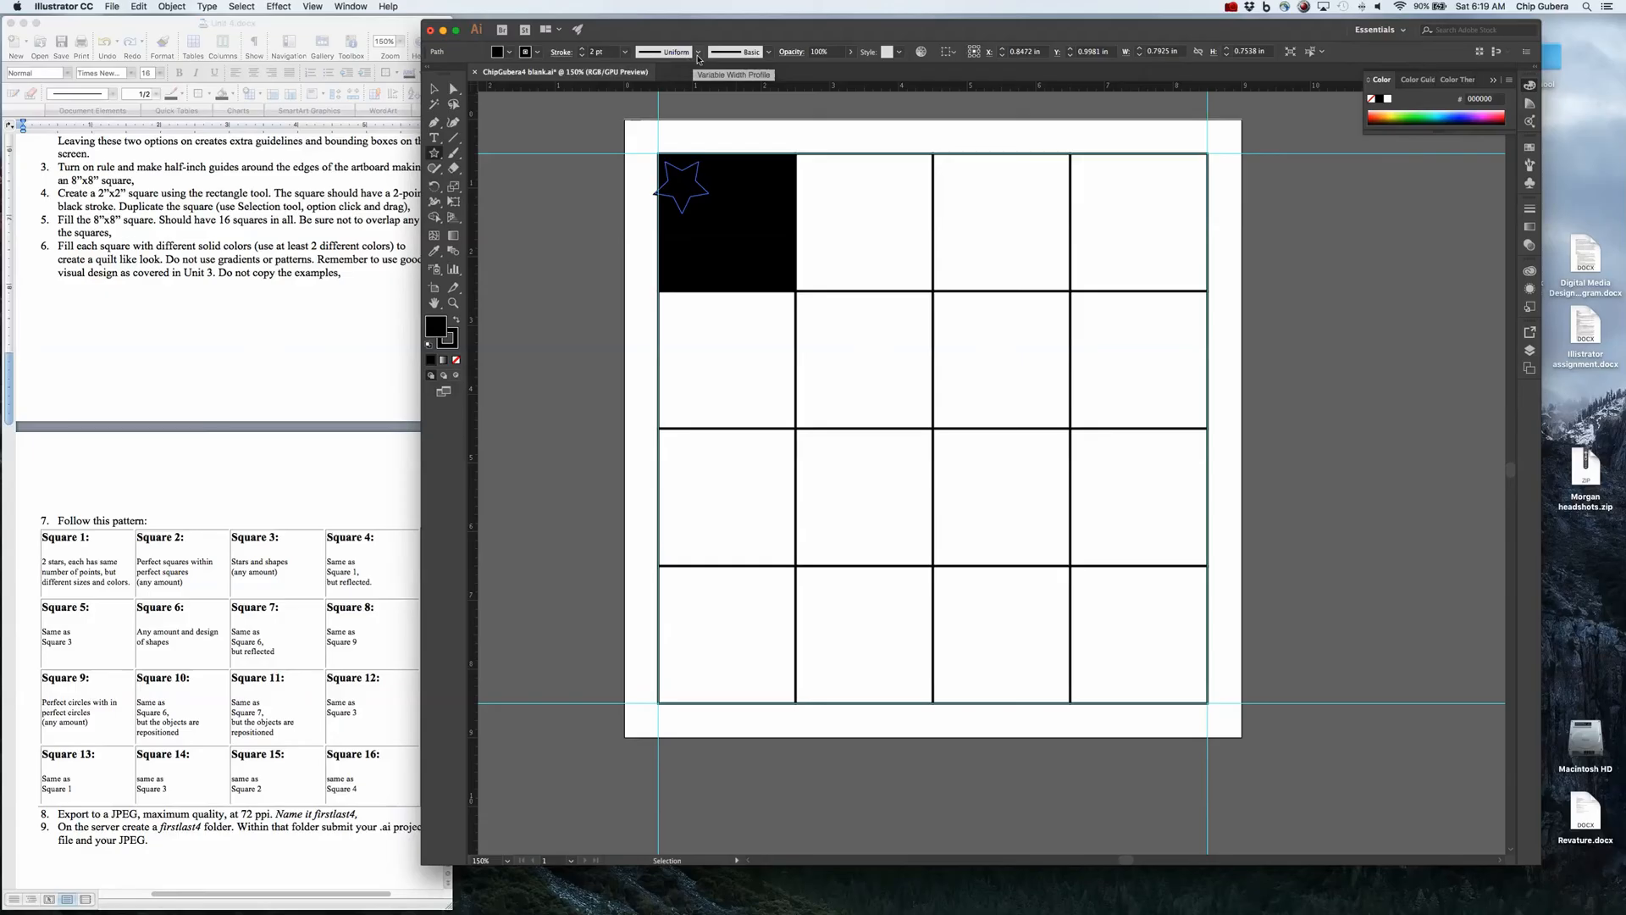
Step: Fill the star with white and remove its stroke
click(507, 53)
click(380, 73)
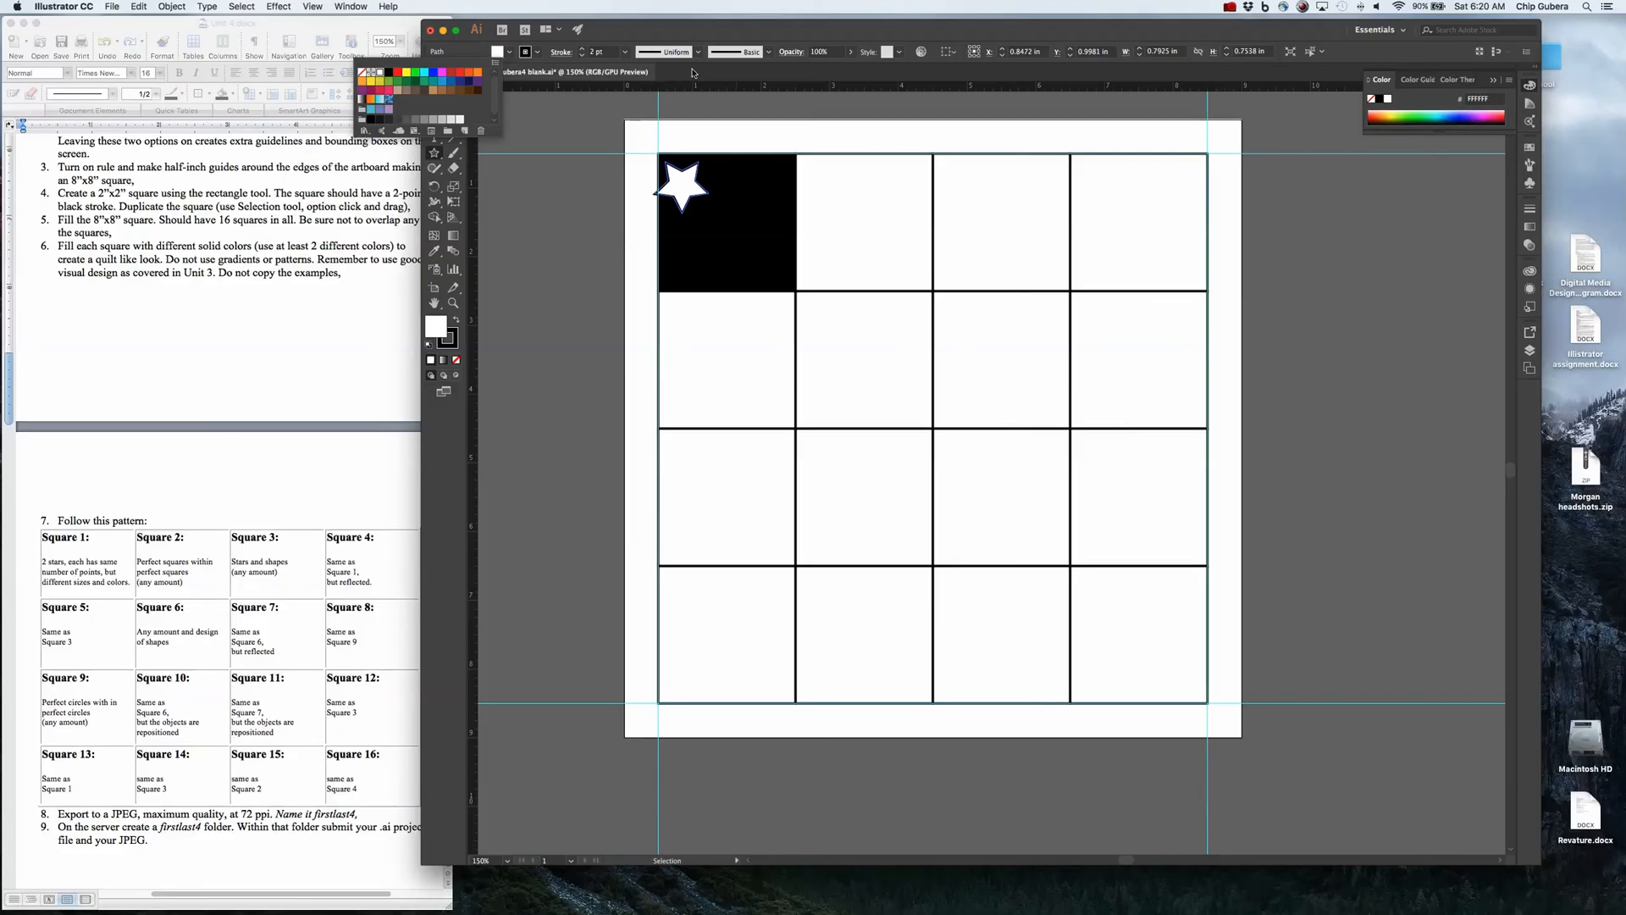
click(624, 58)
click(625, 52)
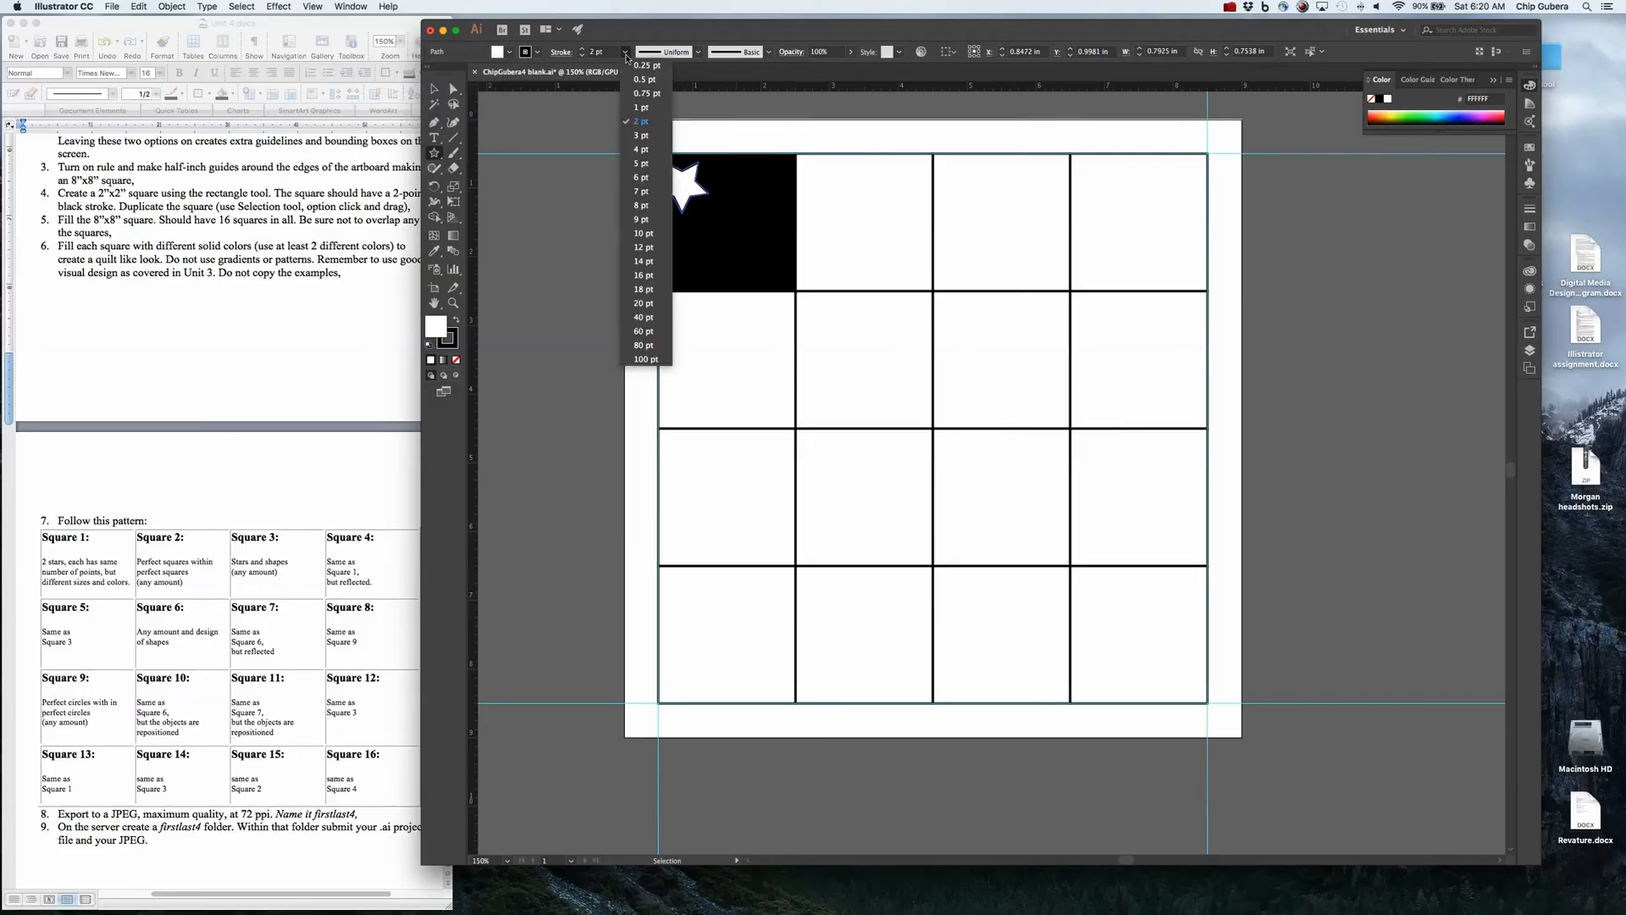
click(538, 54)
click(404, 74)
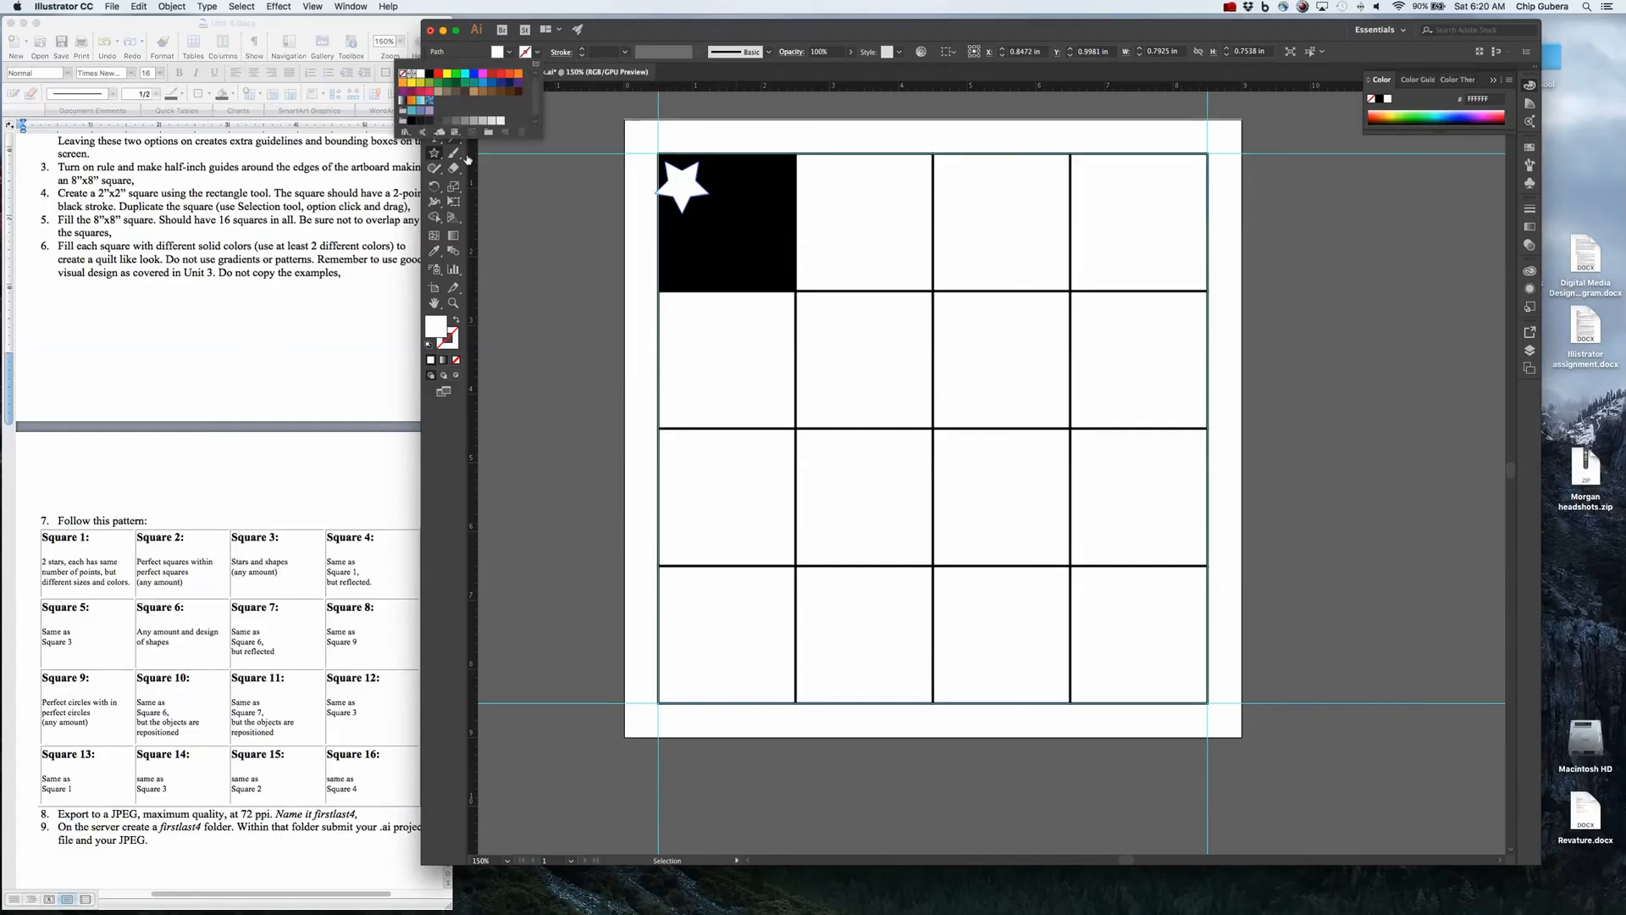
Step: Move the white star fully inside the black square, to about X 1.07 in, Y 1.08 in
click(433, 180)
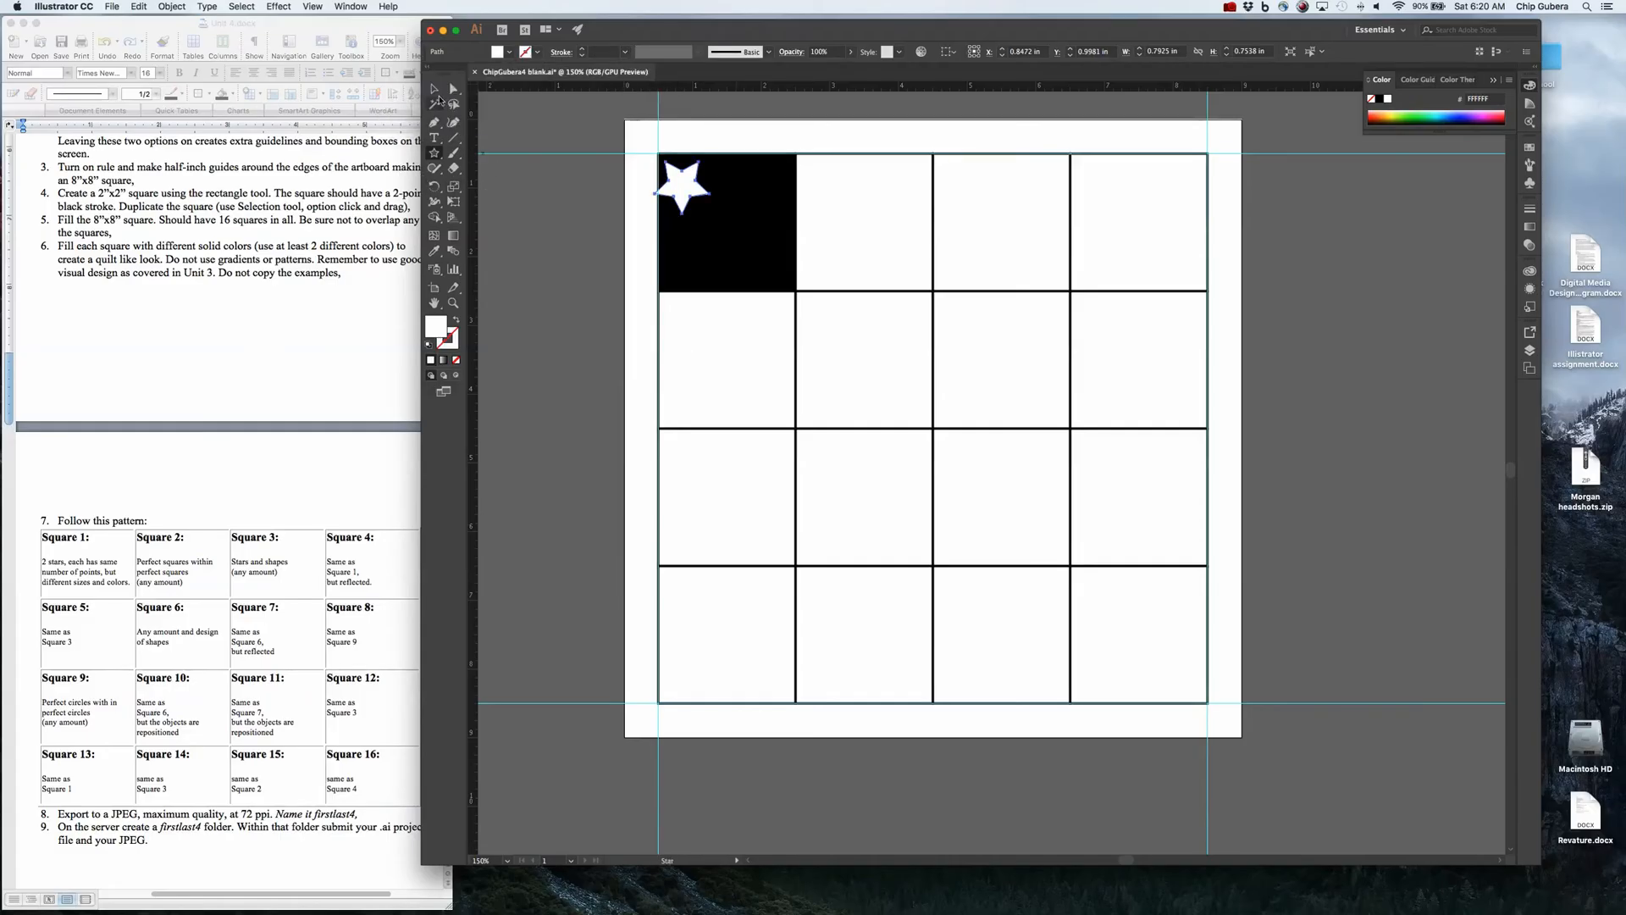
click(435, 91)
drag(680, 185, 696, 195)
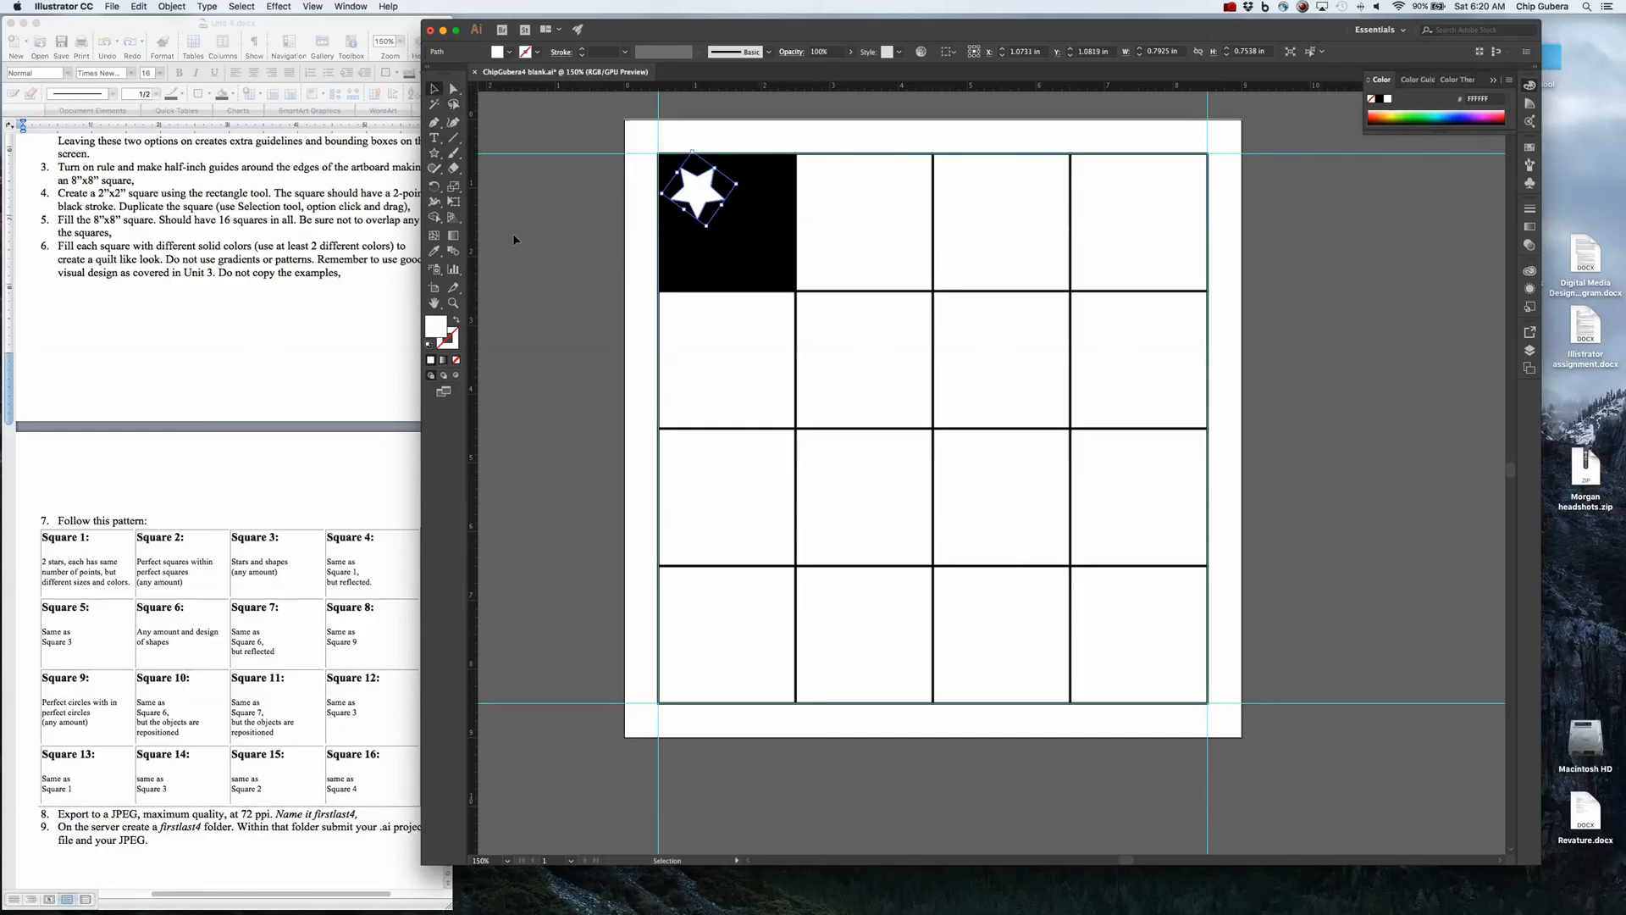
click(433, 124)
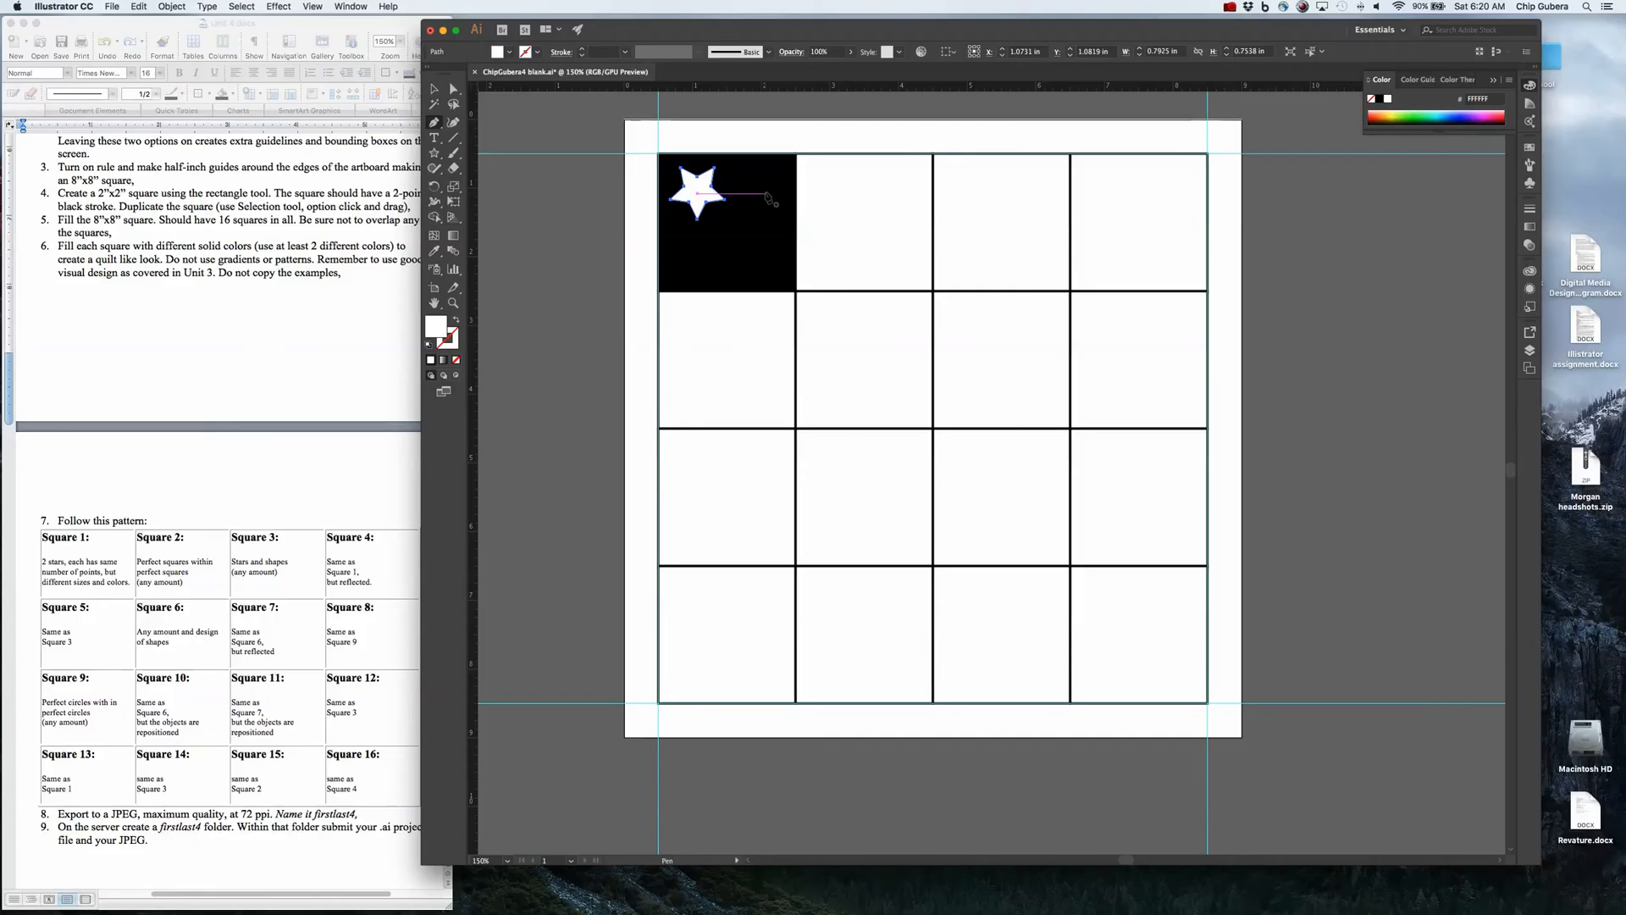
click(859, 134)
click(1015, 135)
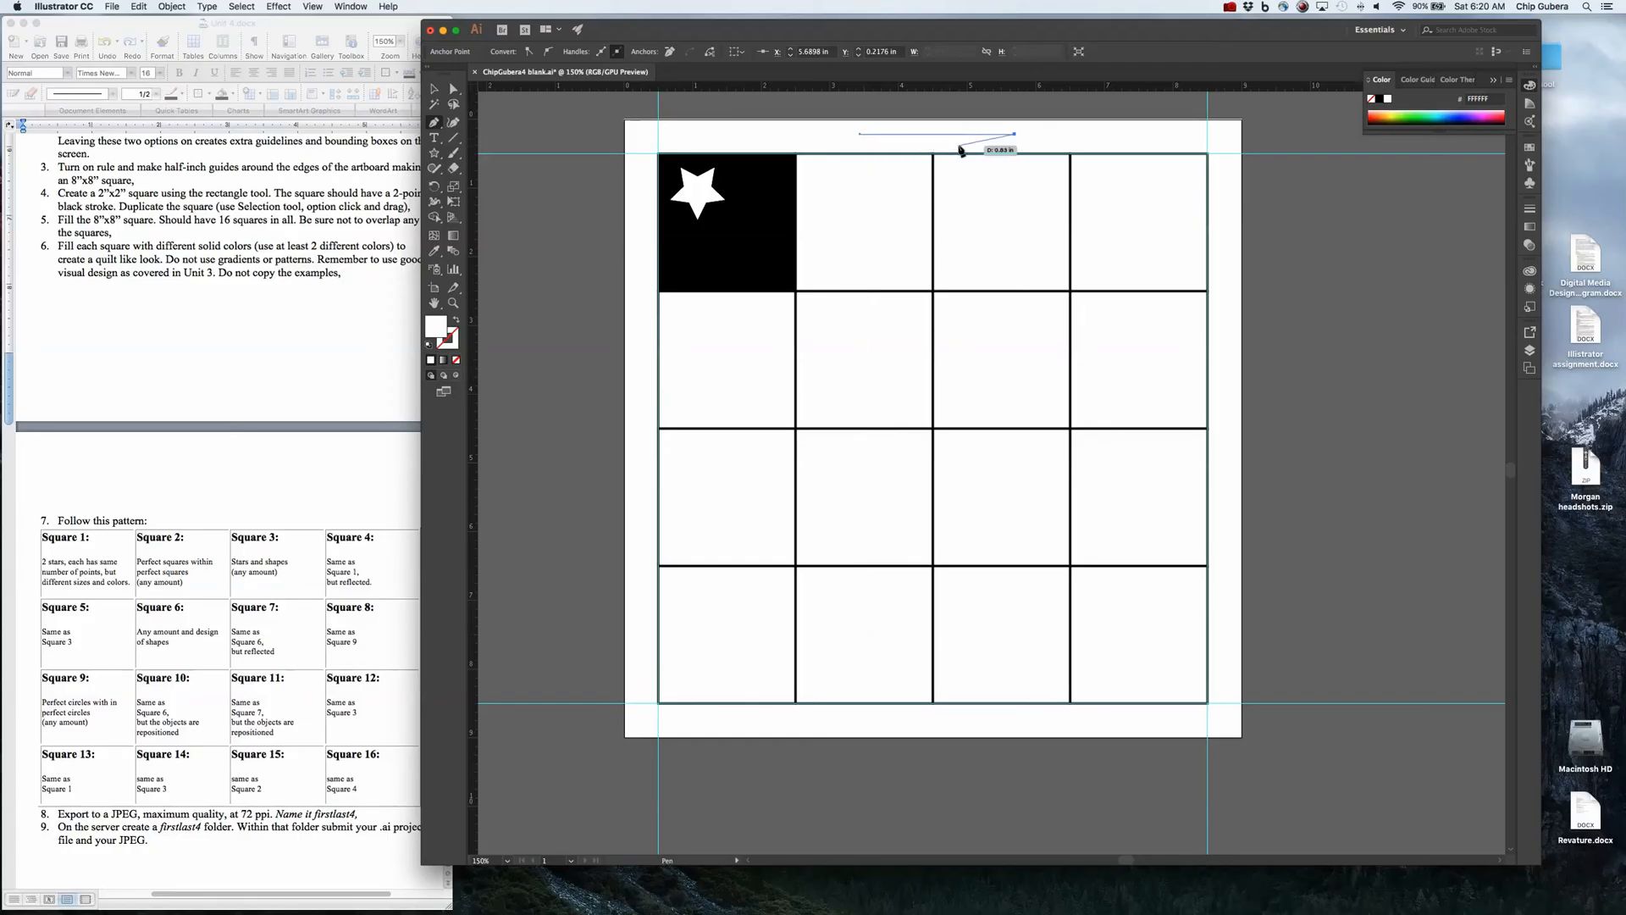
click(952, 152)
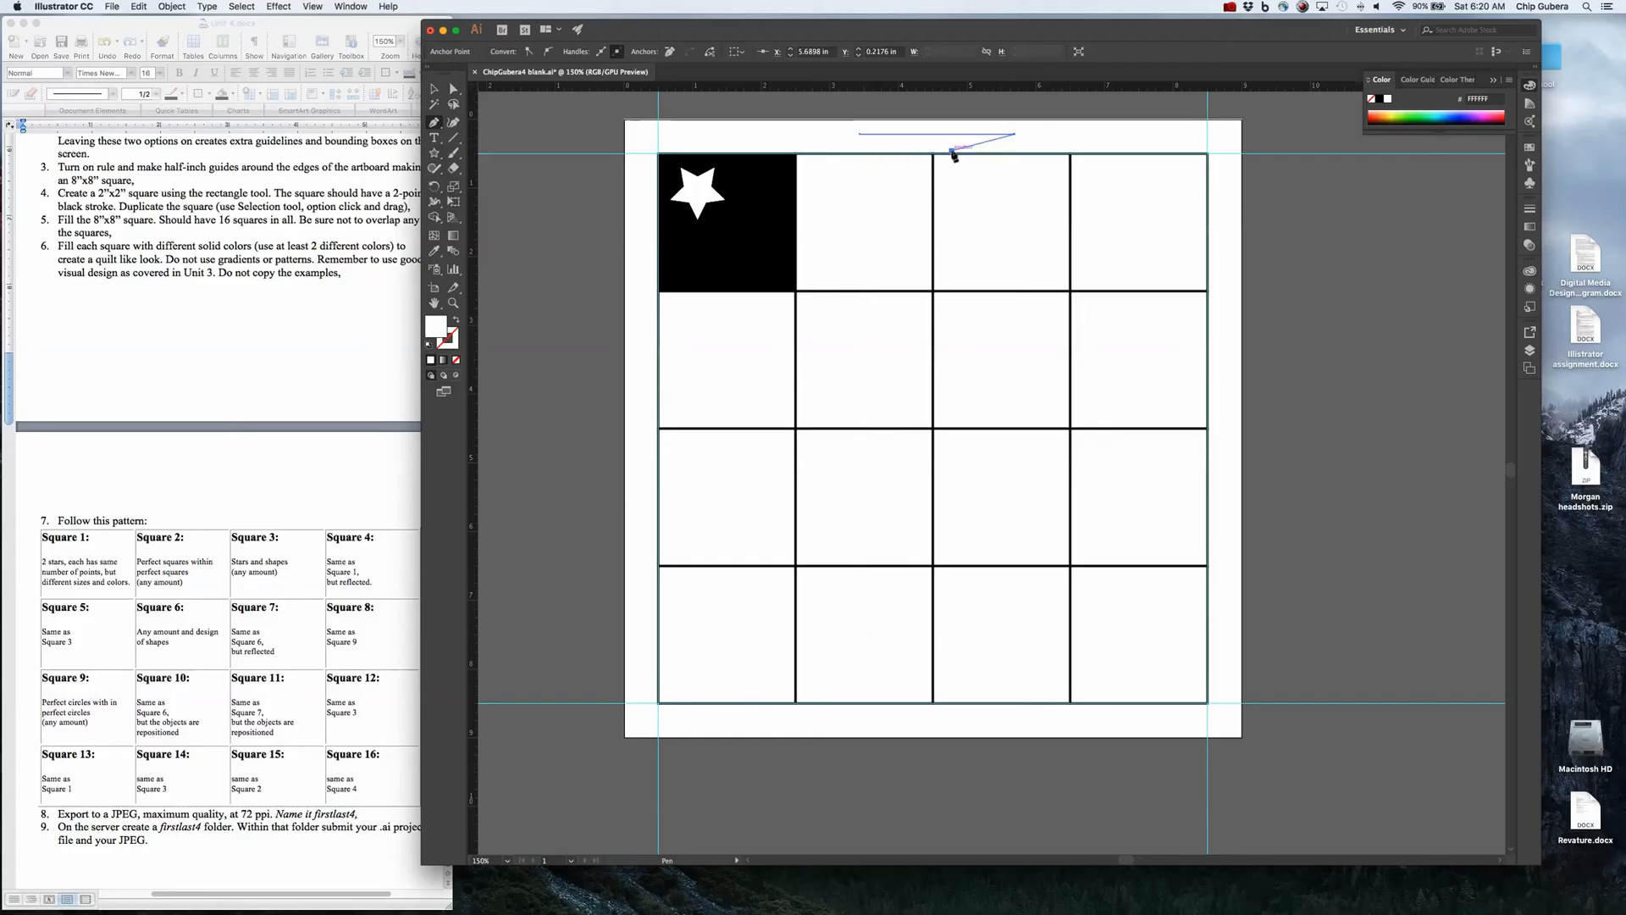
click(861, 136)
key(super)
key(super+z)
key(super+z)
key(super+z)
key(super+z)
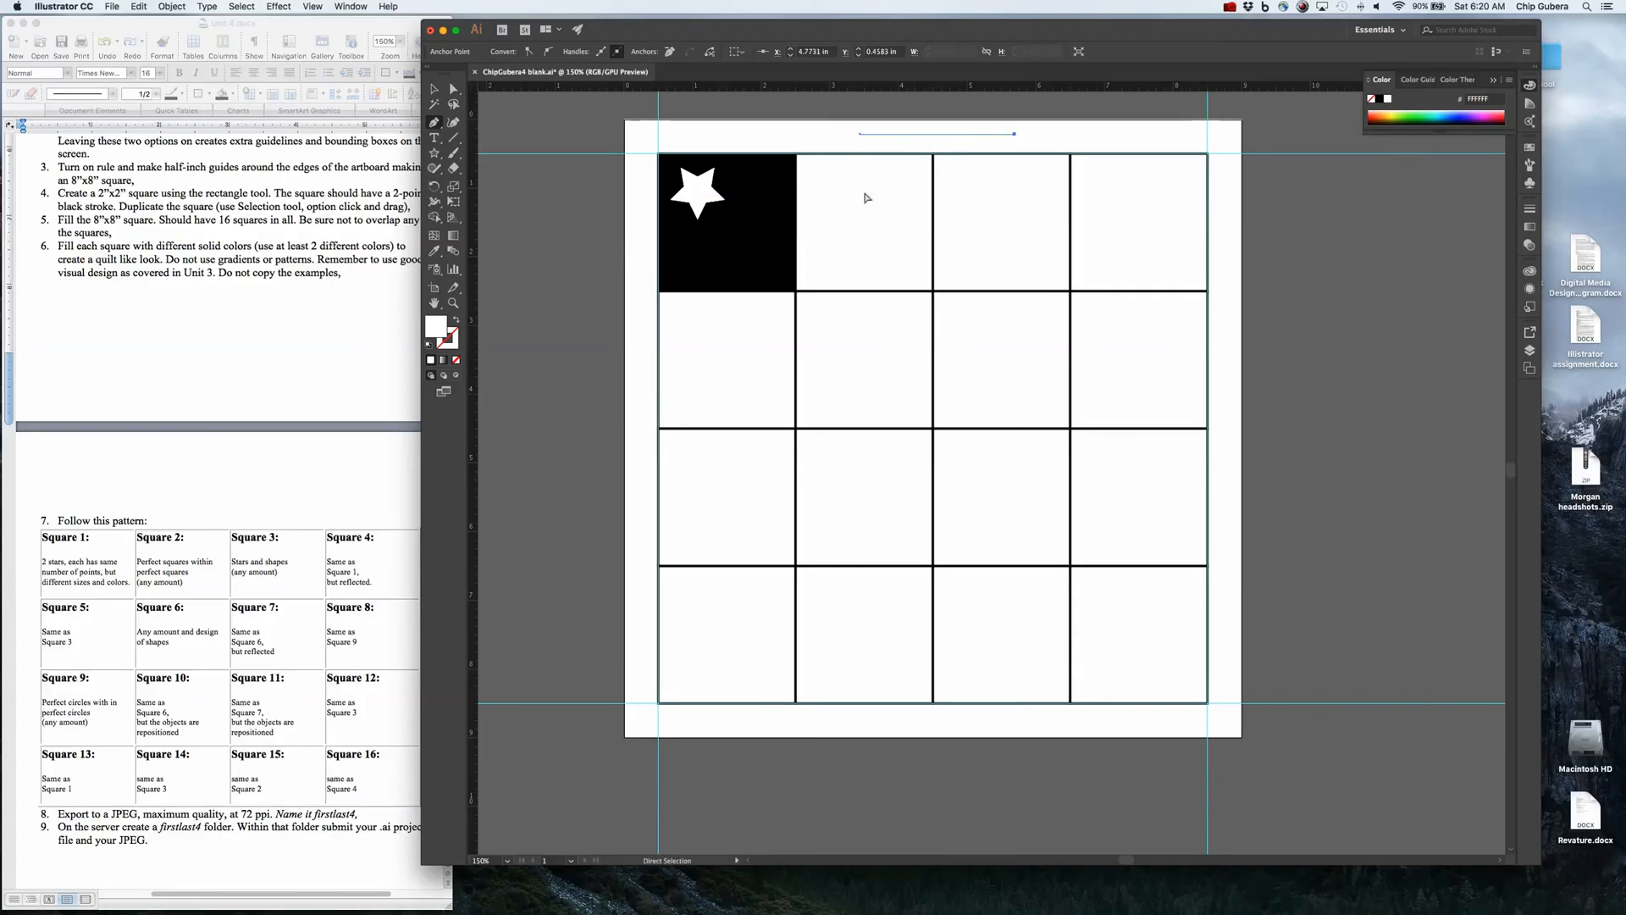
Step: Draw a closed five-pointed star about 0.91 by 0.85 in with the Pen tool, below and right of the first star in the black square
click(732, 226)
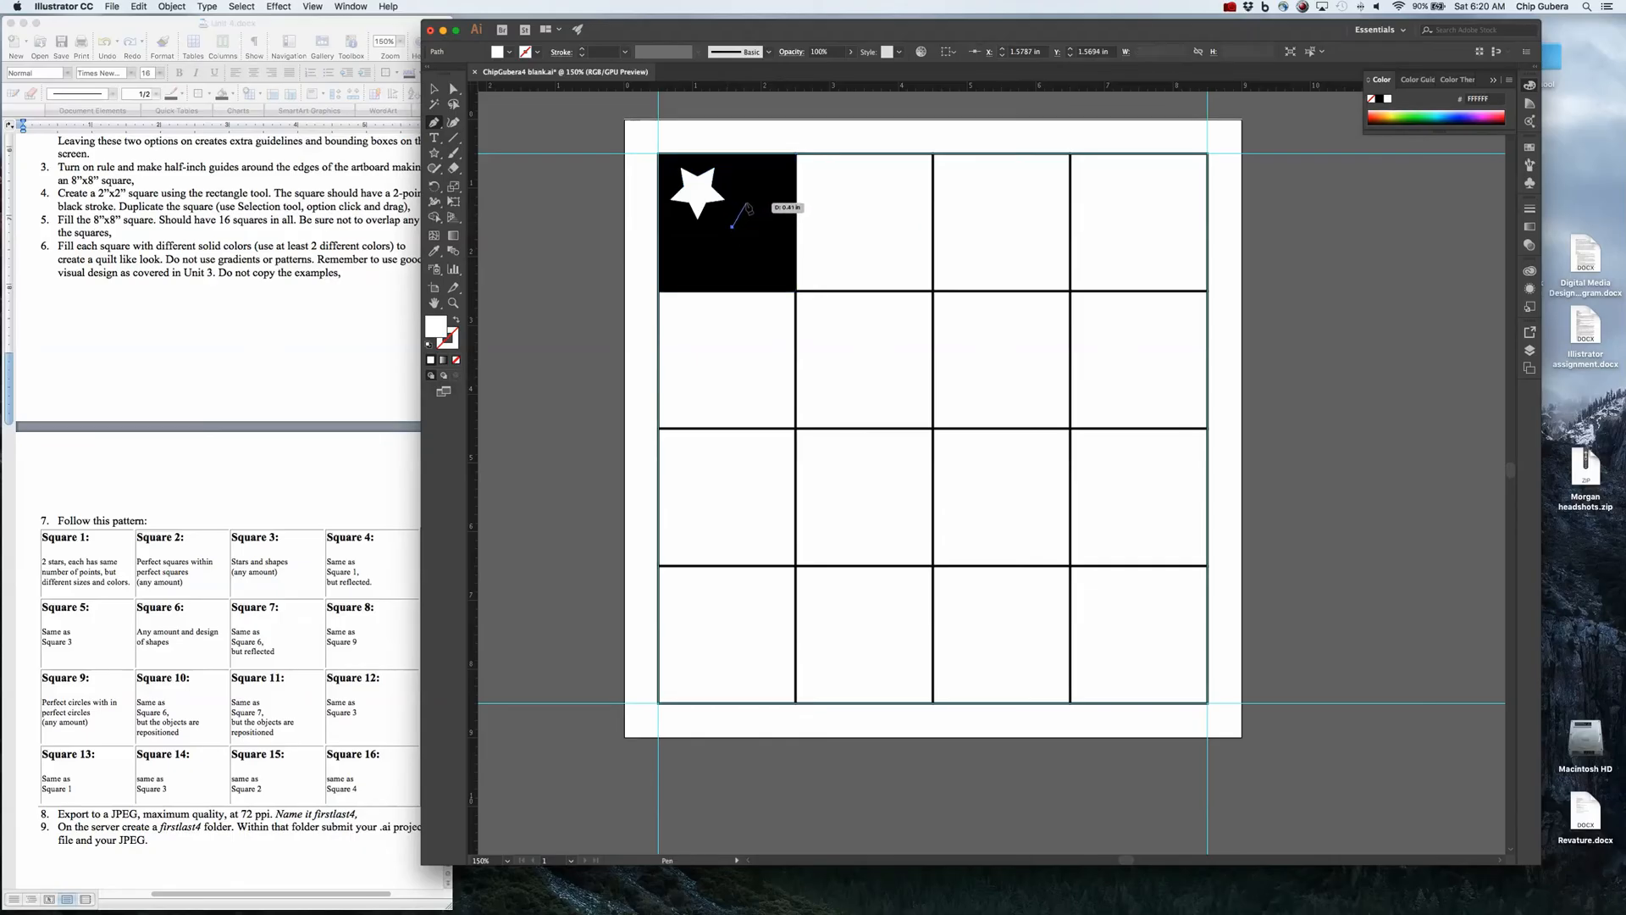
click(745, 202)
click(753, 227)
click(770, 227)
click(752, 240)
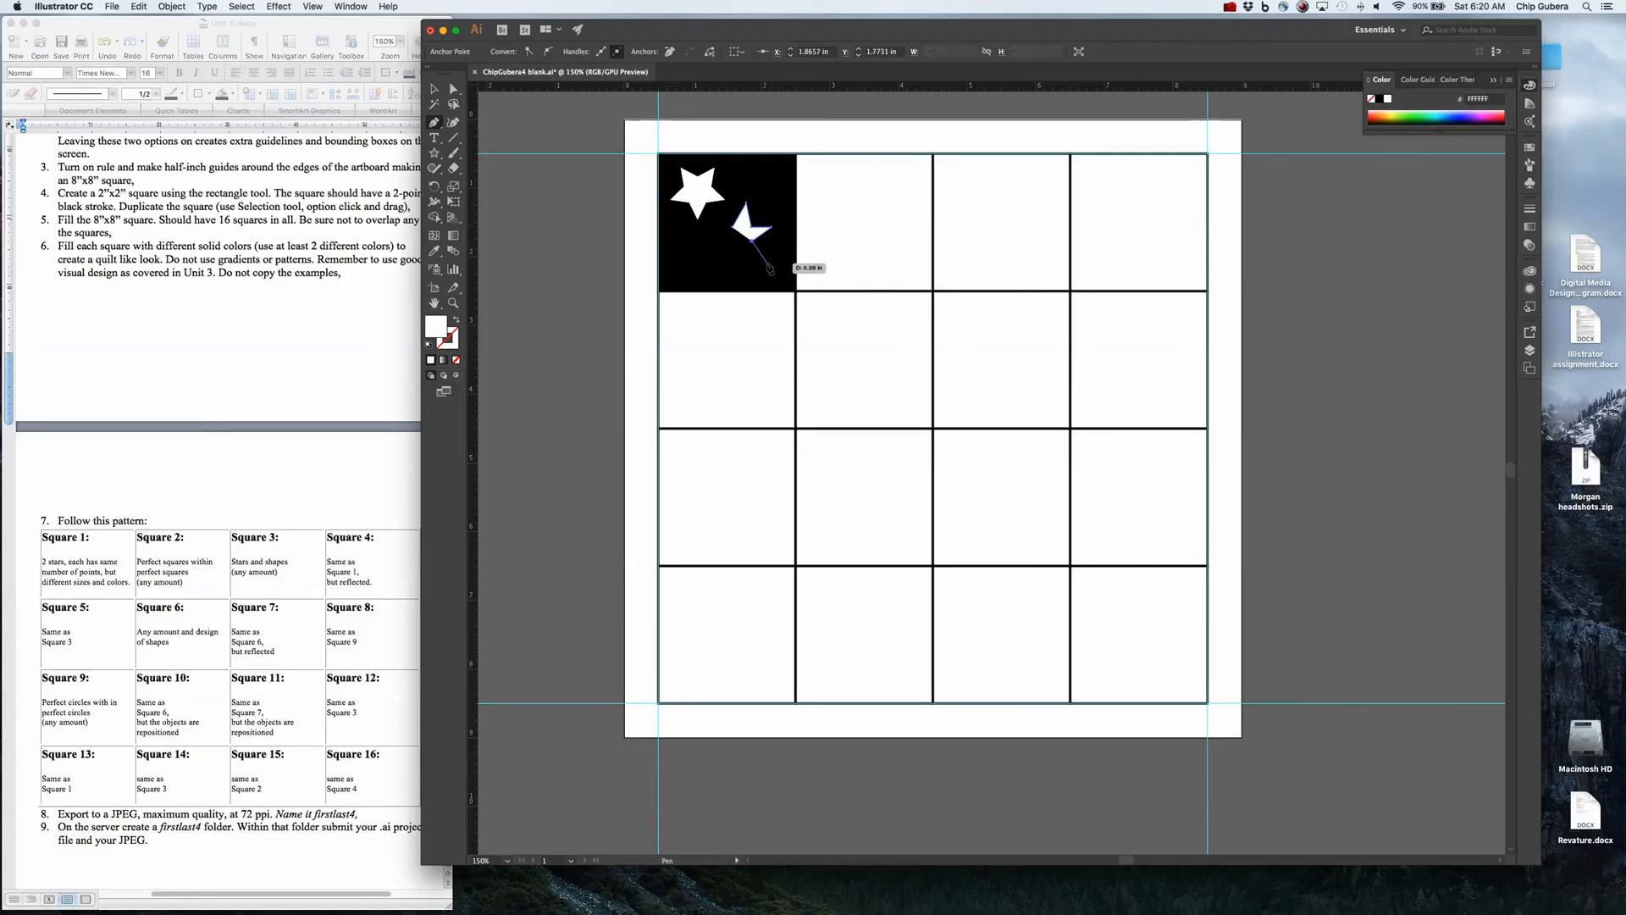
click(769, 260)
click(741, 246)
click(722, 262)
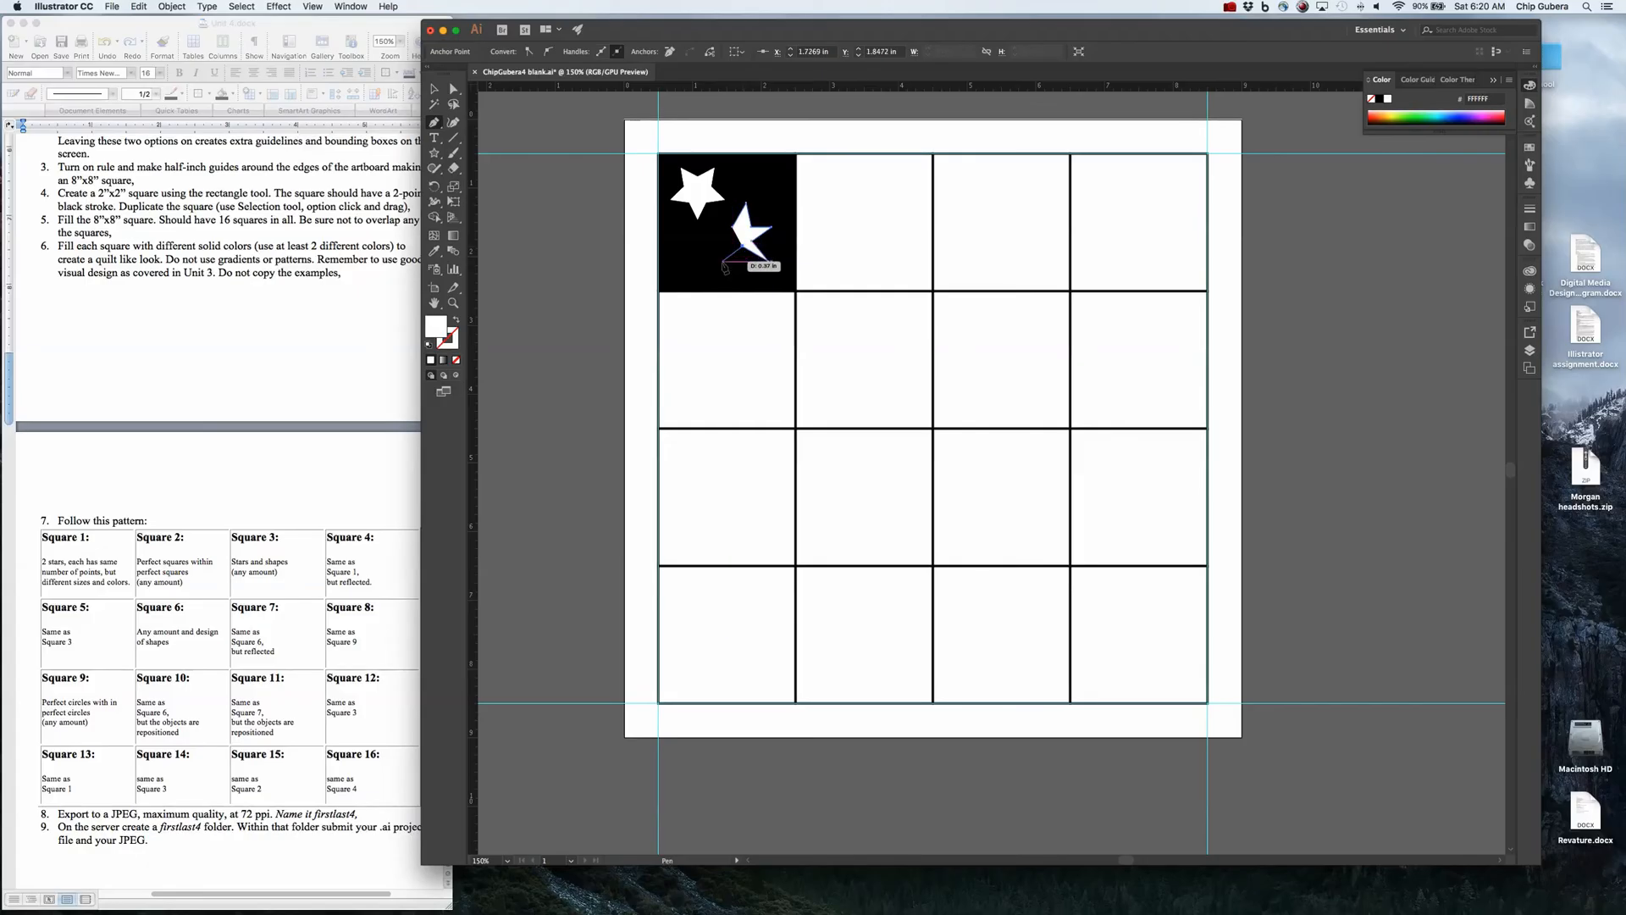
click(733, 240)
click(712, 230)
click(737, 228)
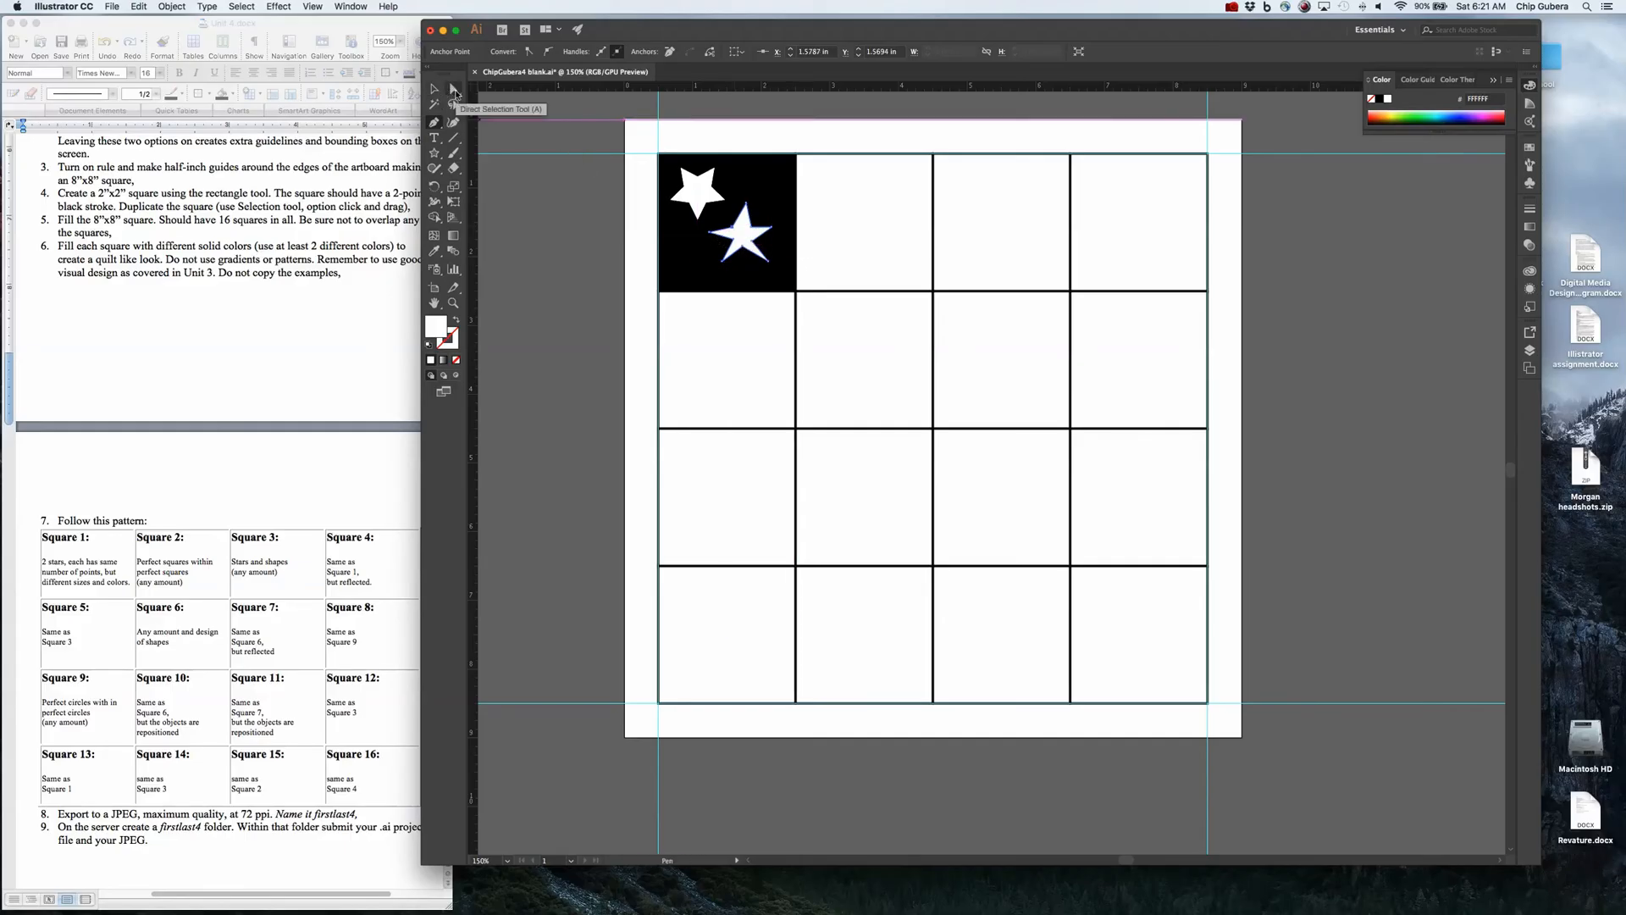
Step: Shift the top tip of the pen-drawn star slightly to the left using Direct Selection
click(455, 91)
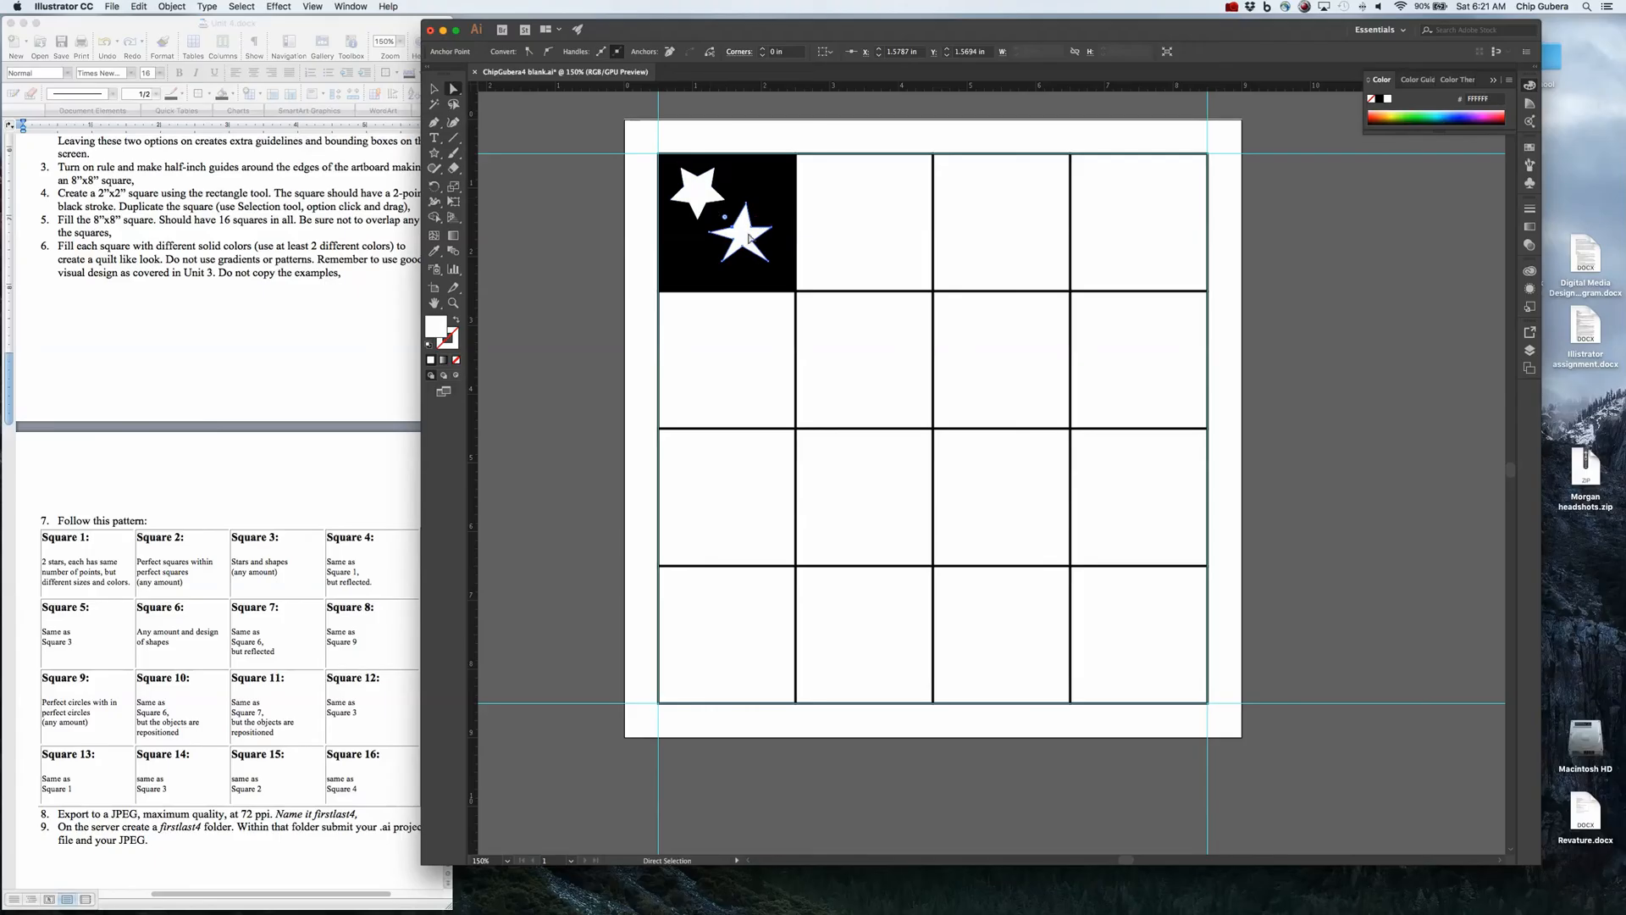
click(749, 240)
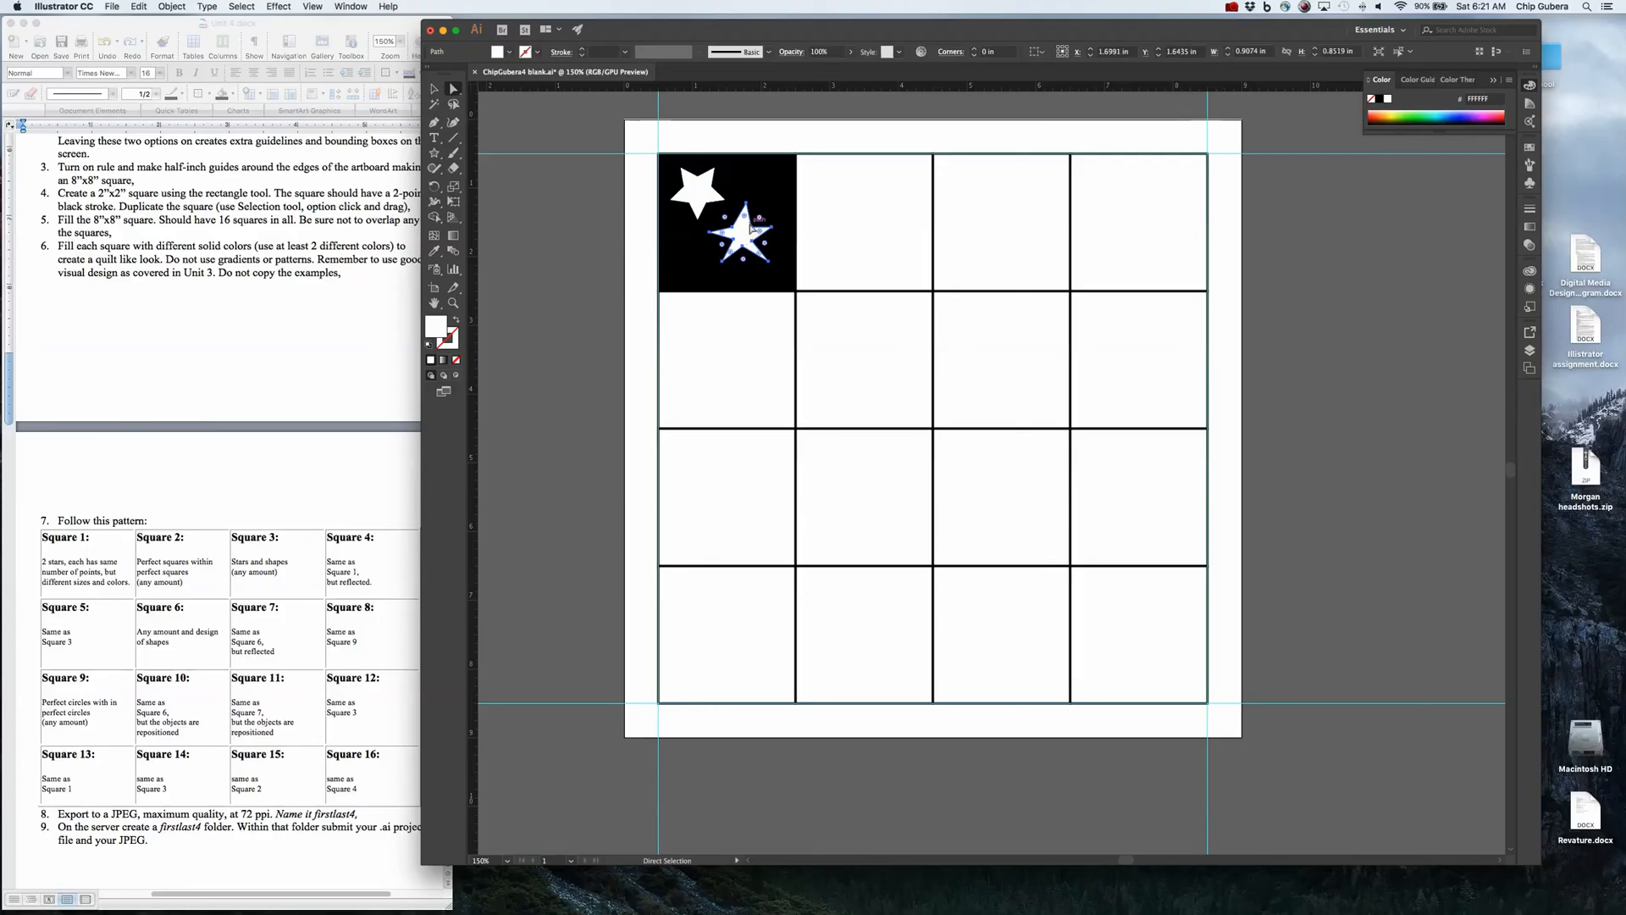
click(433, 88)
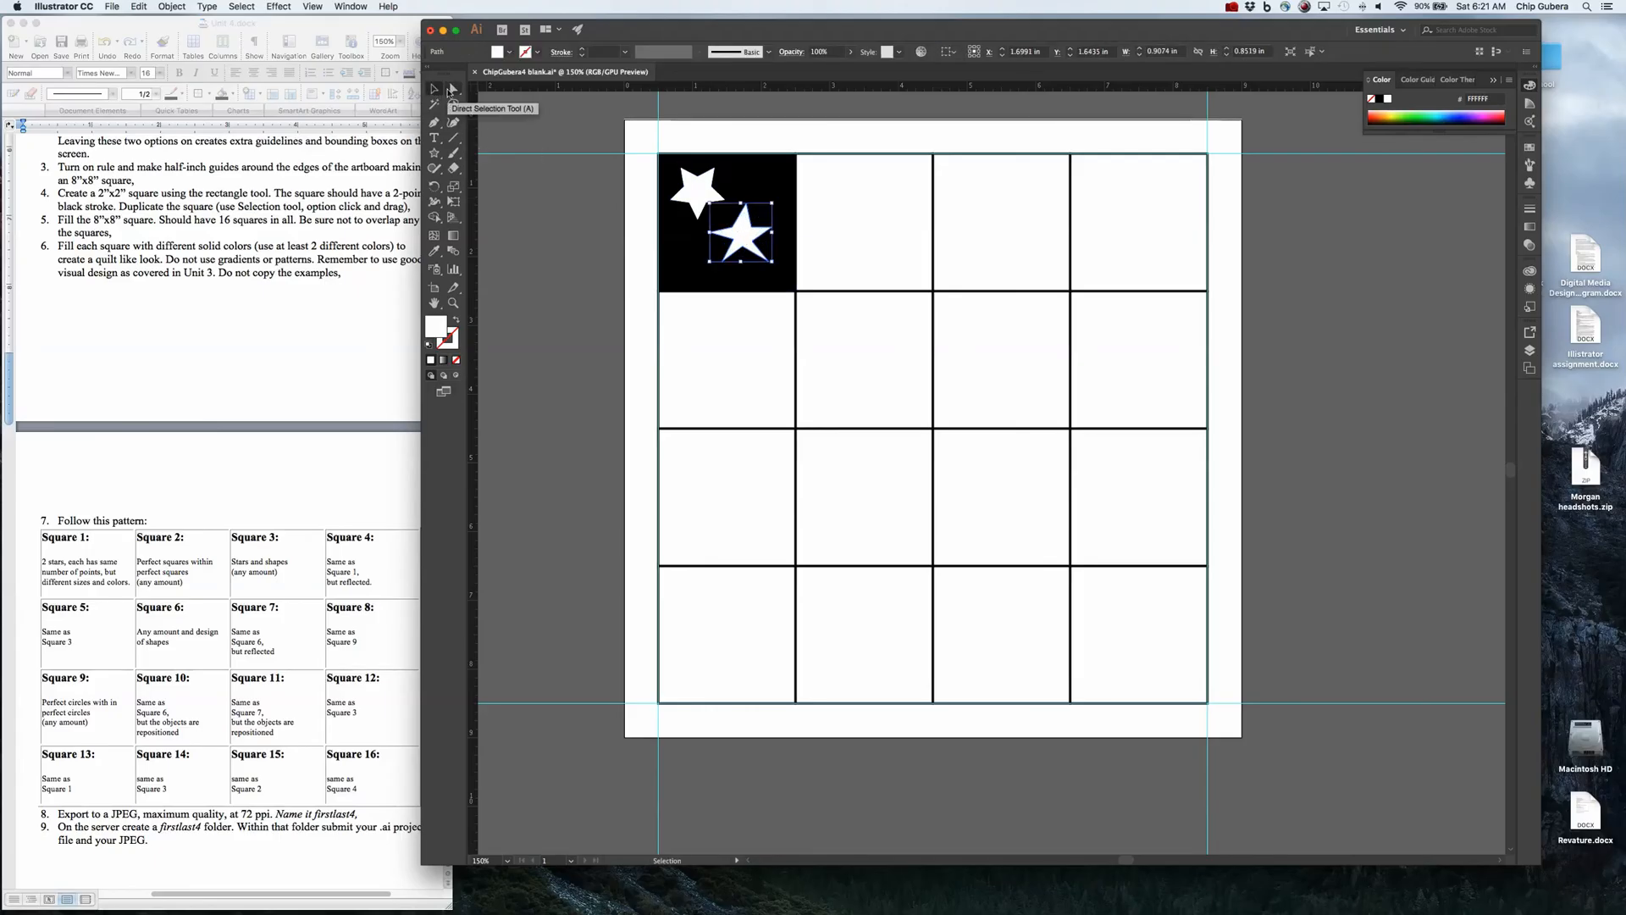
click(453, 89)
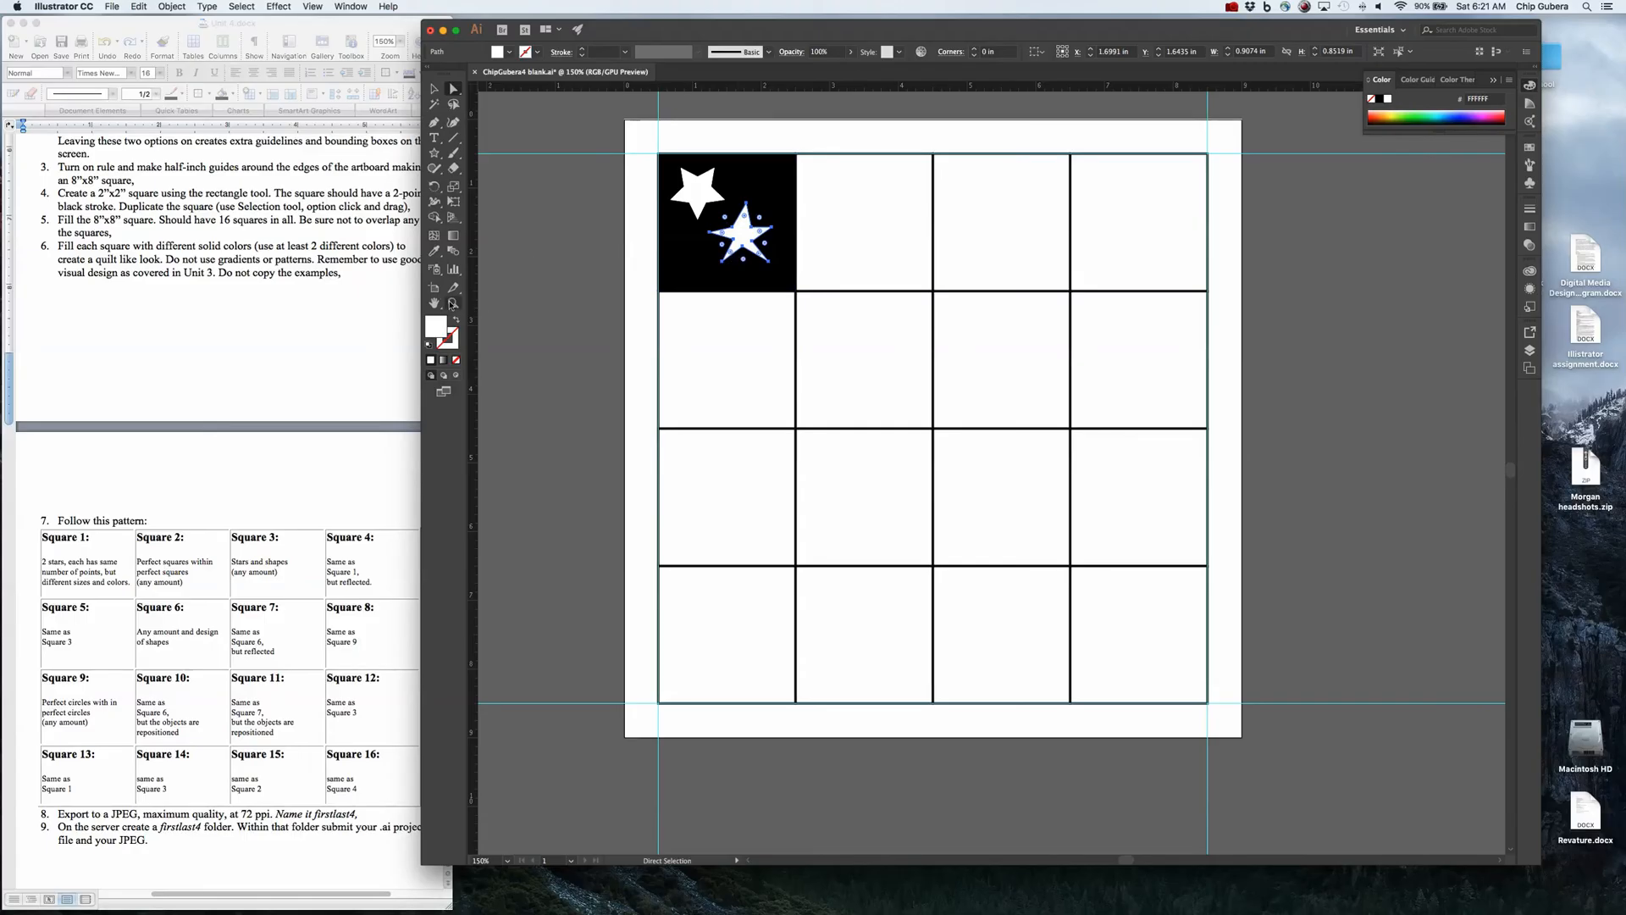
click(453, 303)
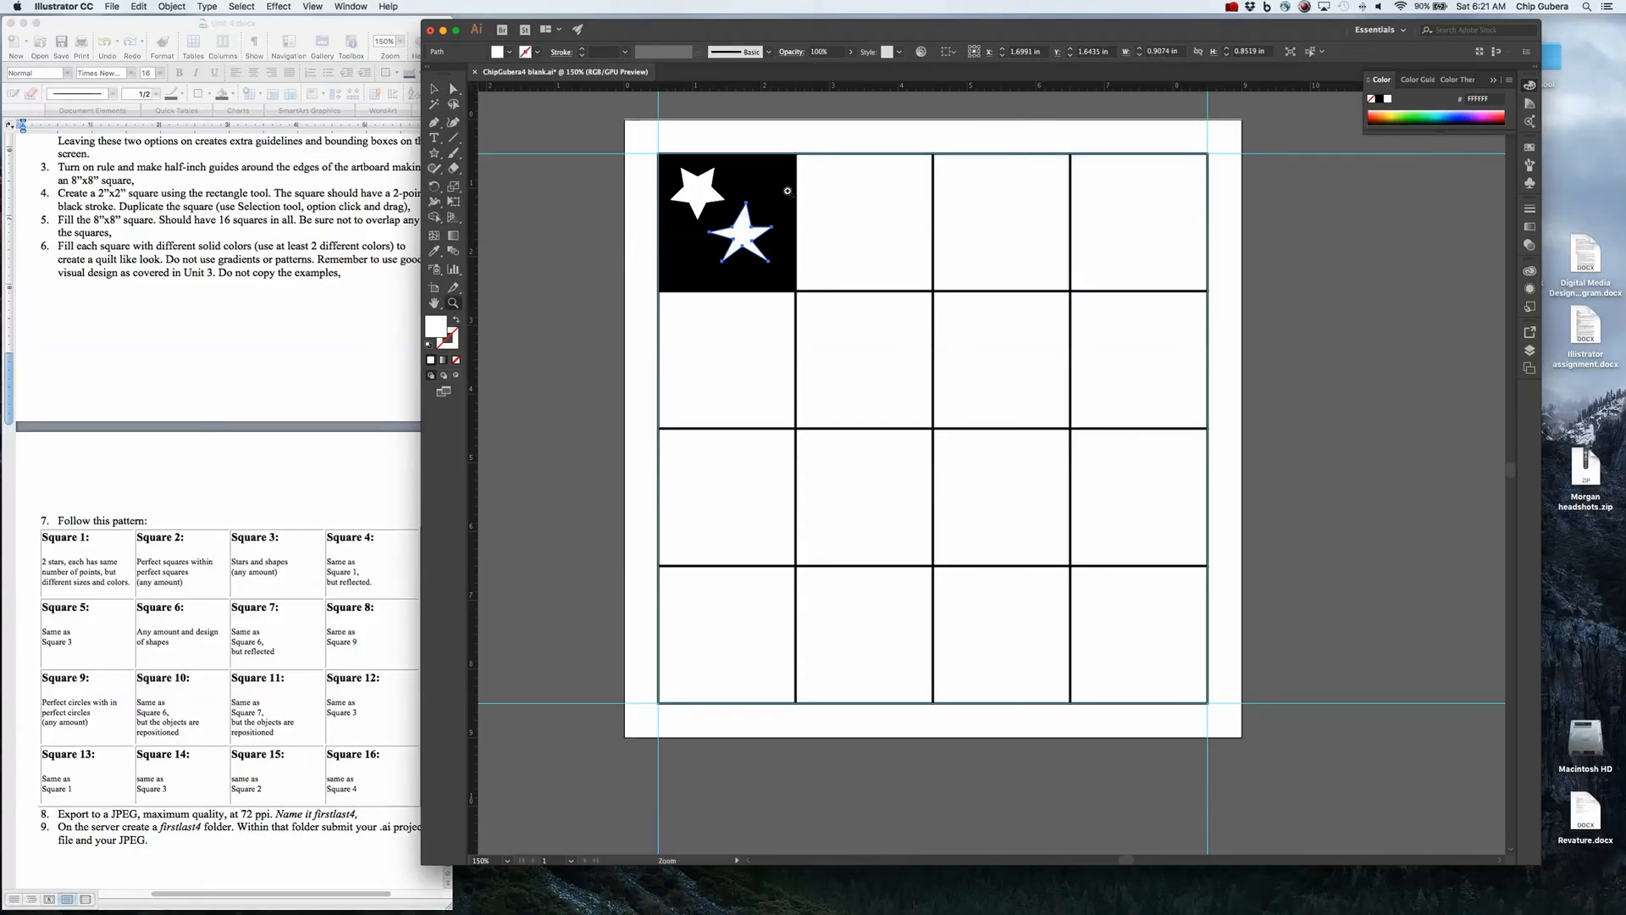
click(739, 235)
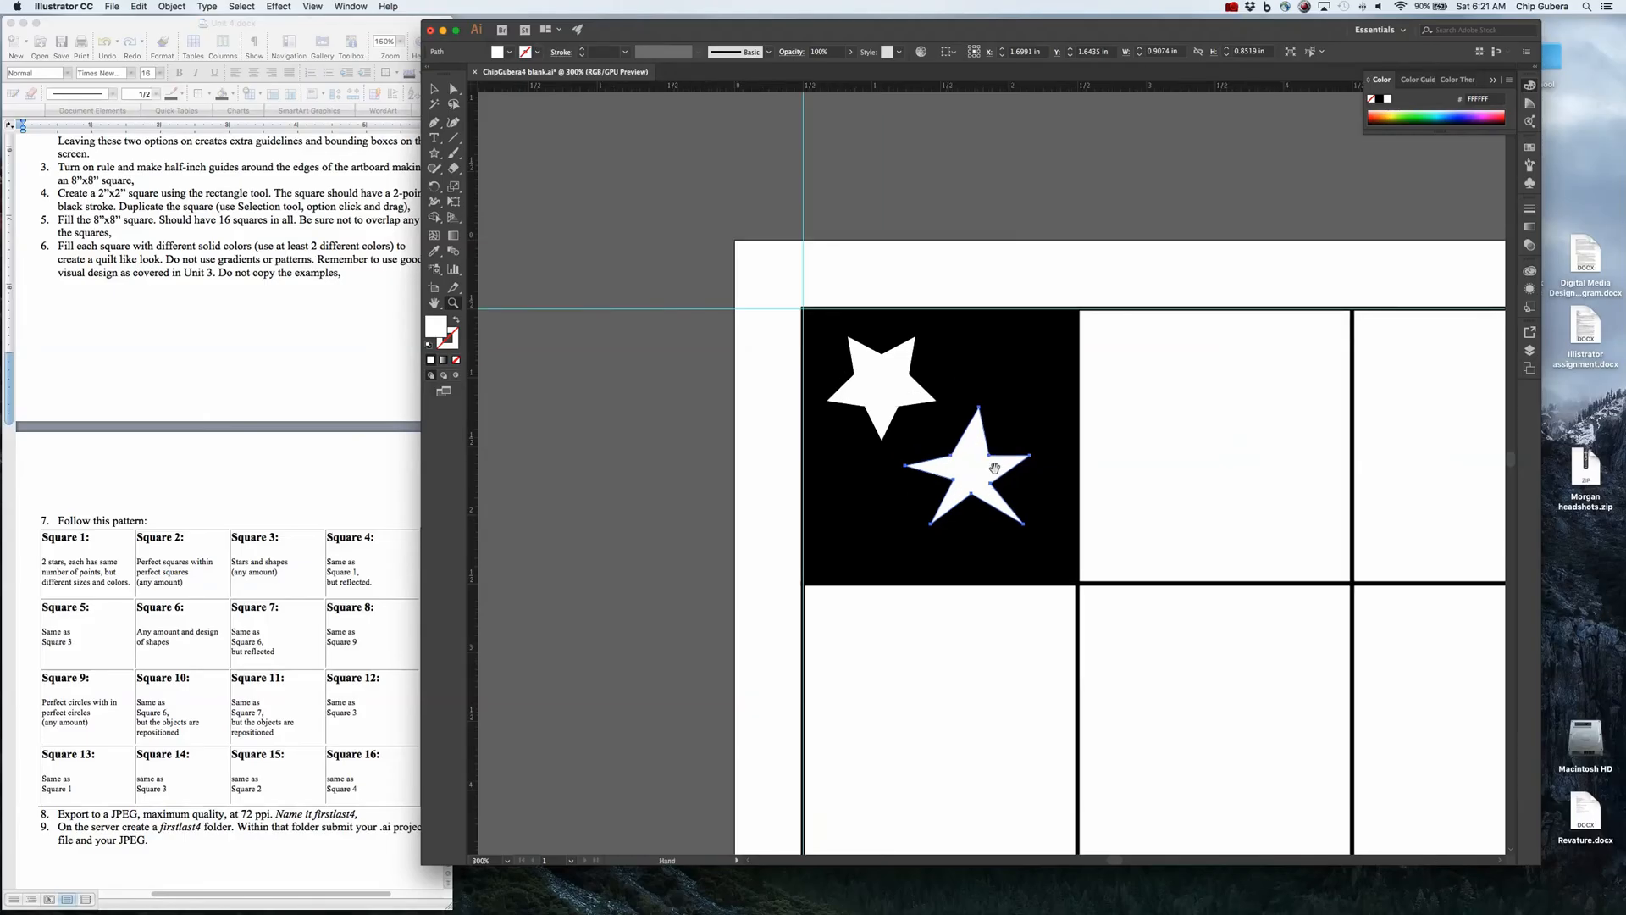
drag(993, 468, 885, 350)
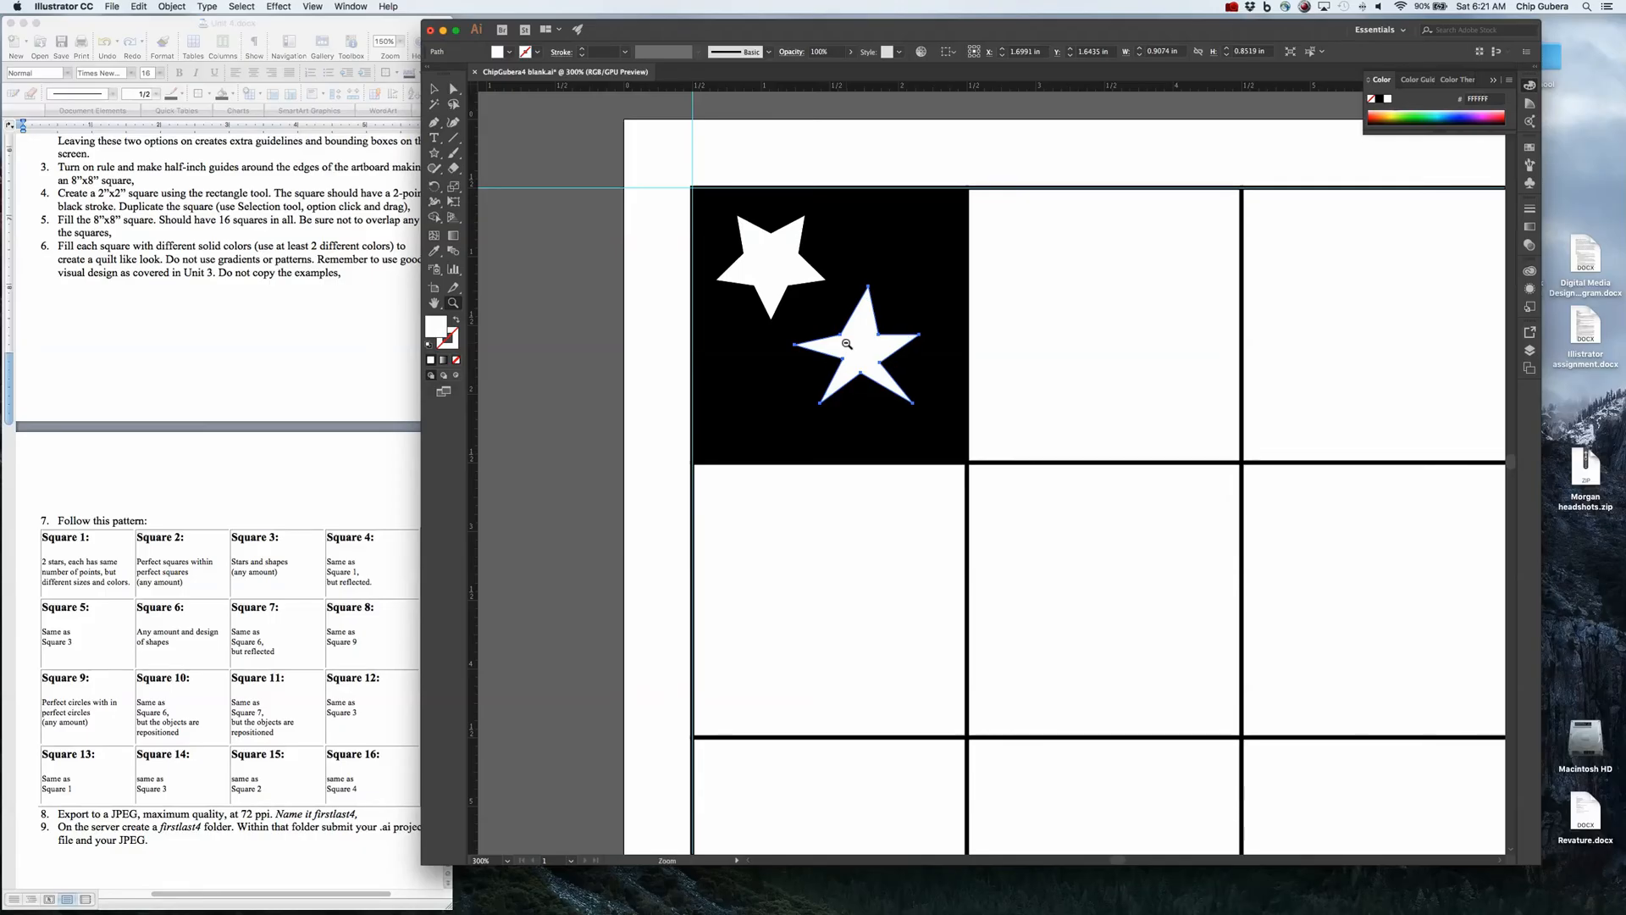
alt+click(847, 343)
click(978, 476)
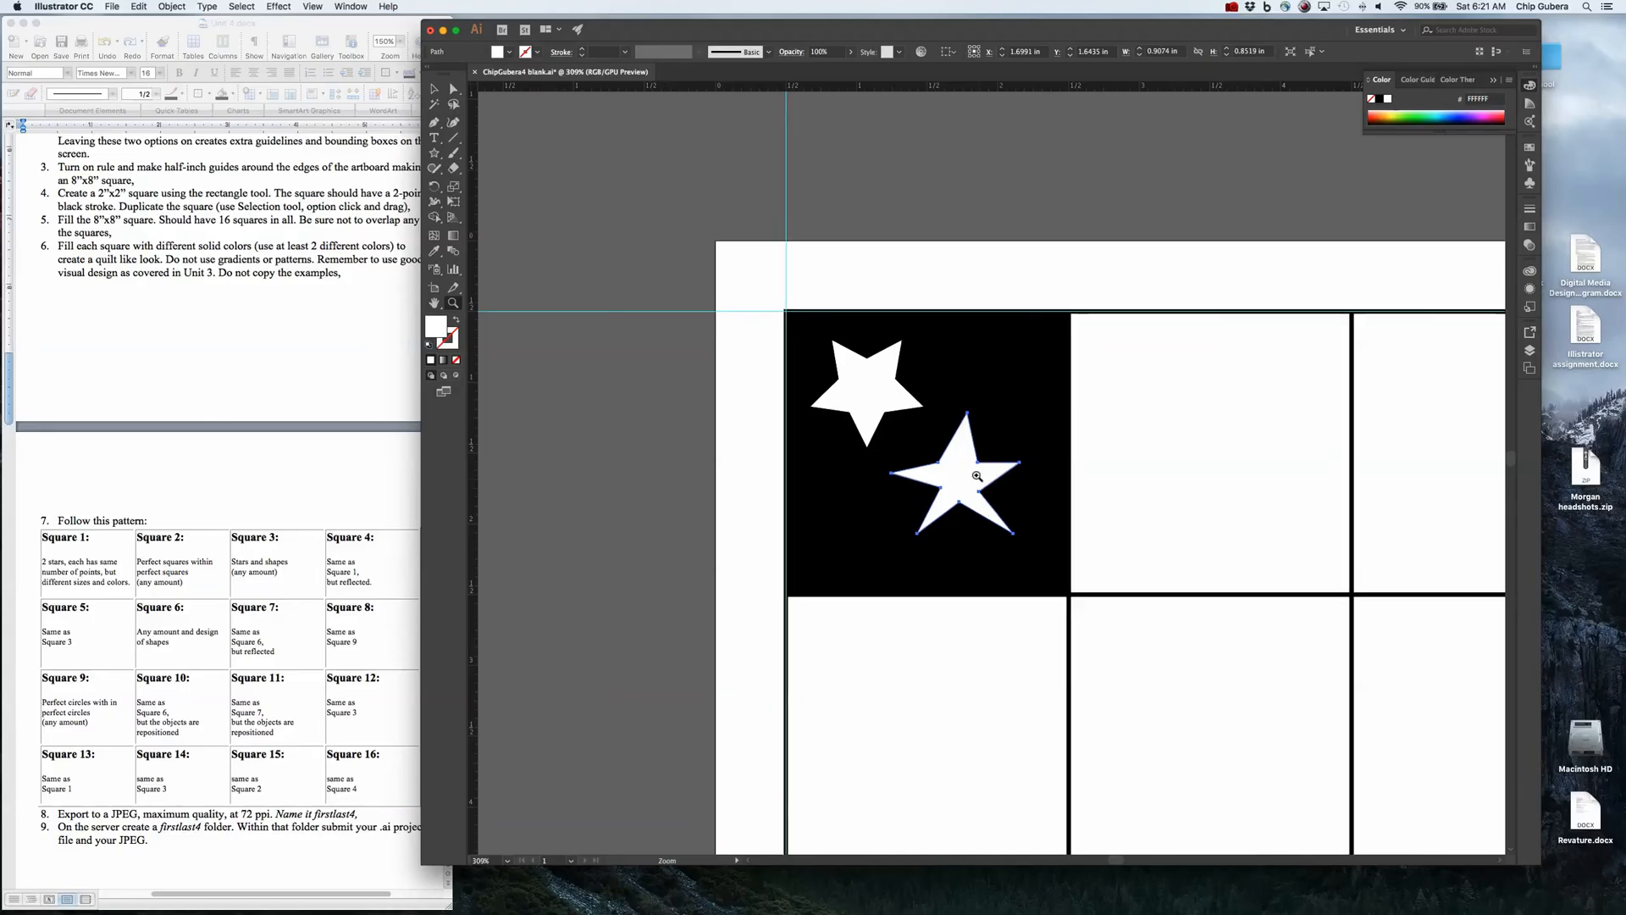
drag(961, 478, 884, 382)
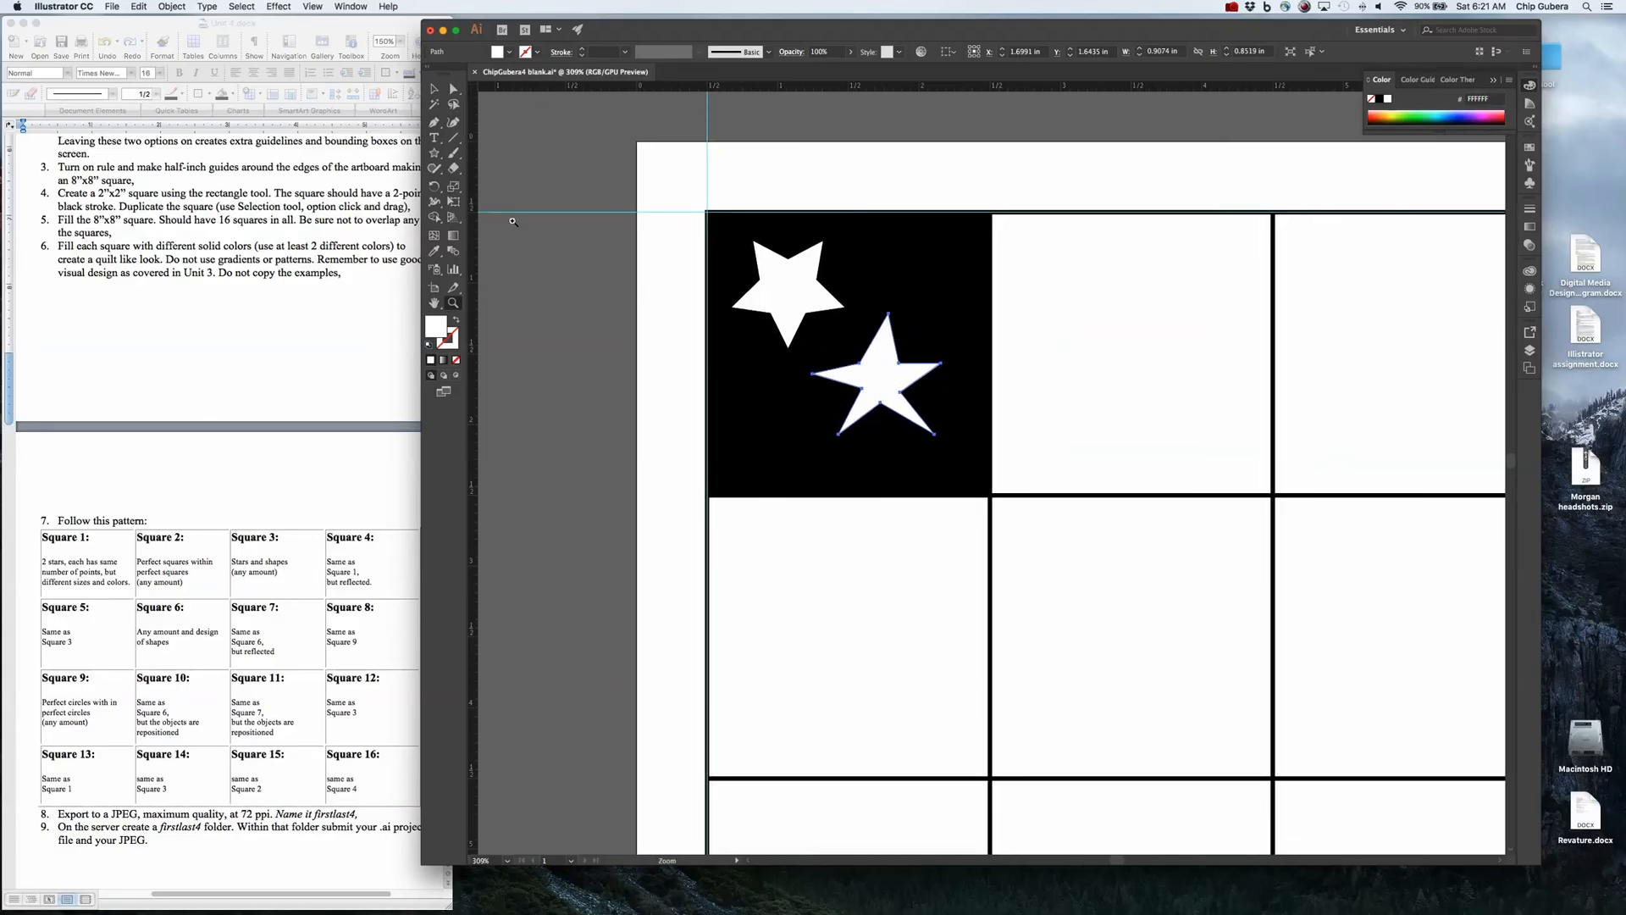
click(453, 89)
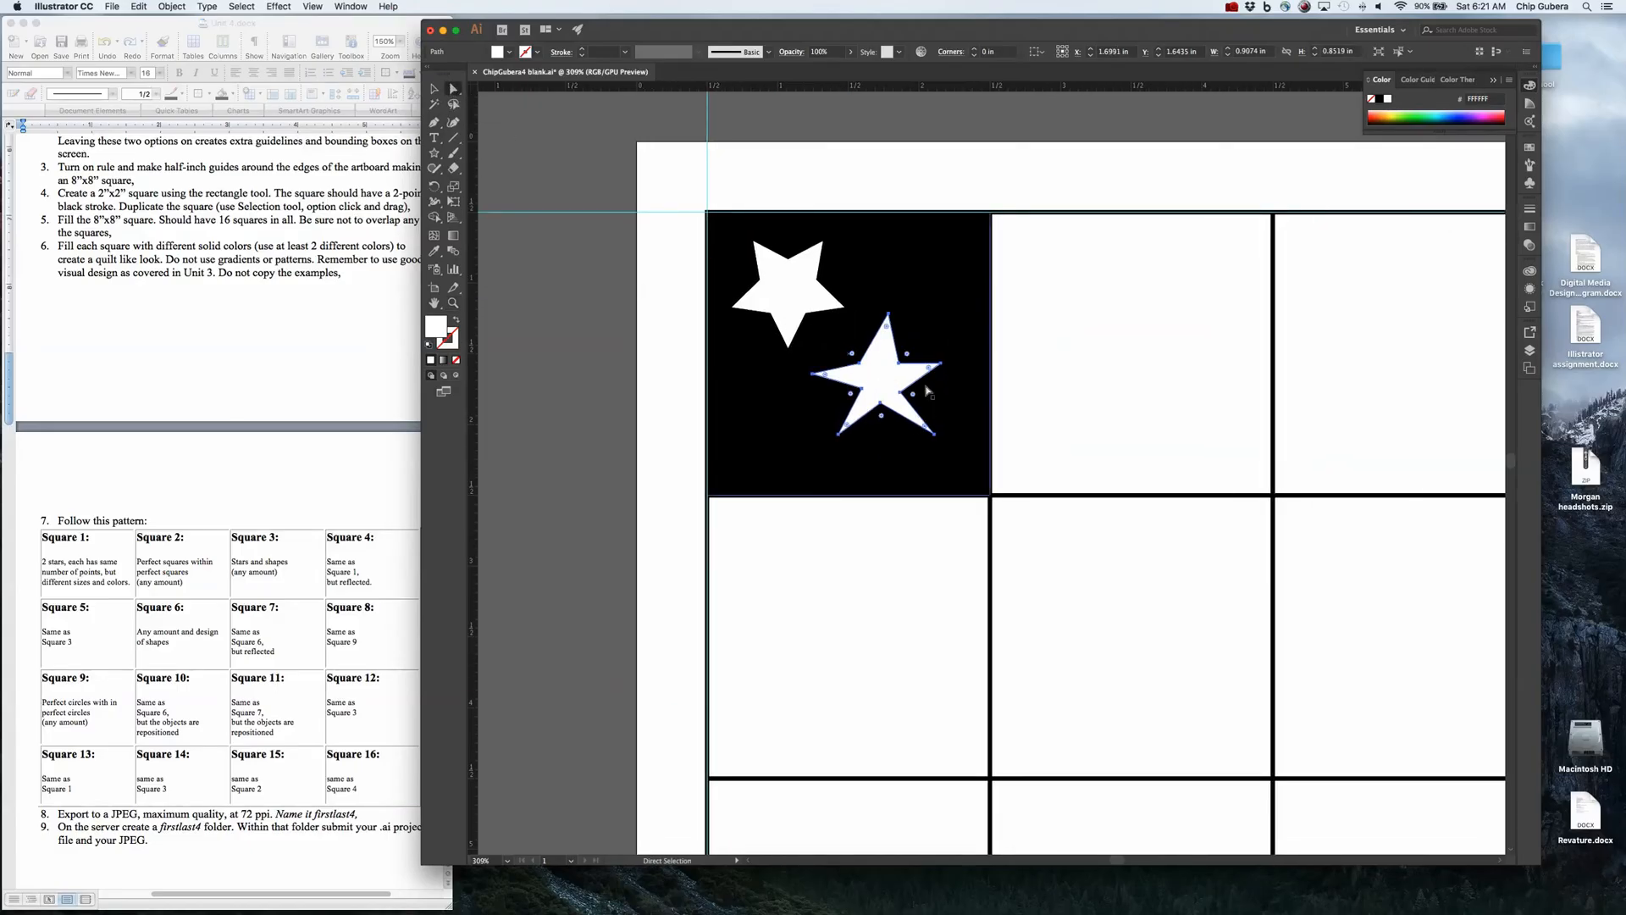
drag(887, 315, 873, 315)
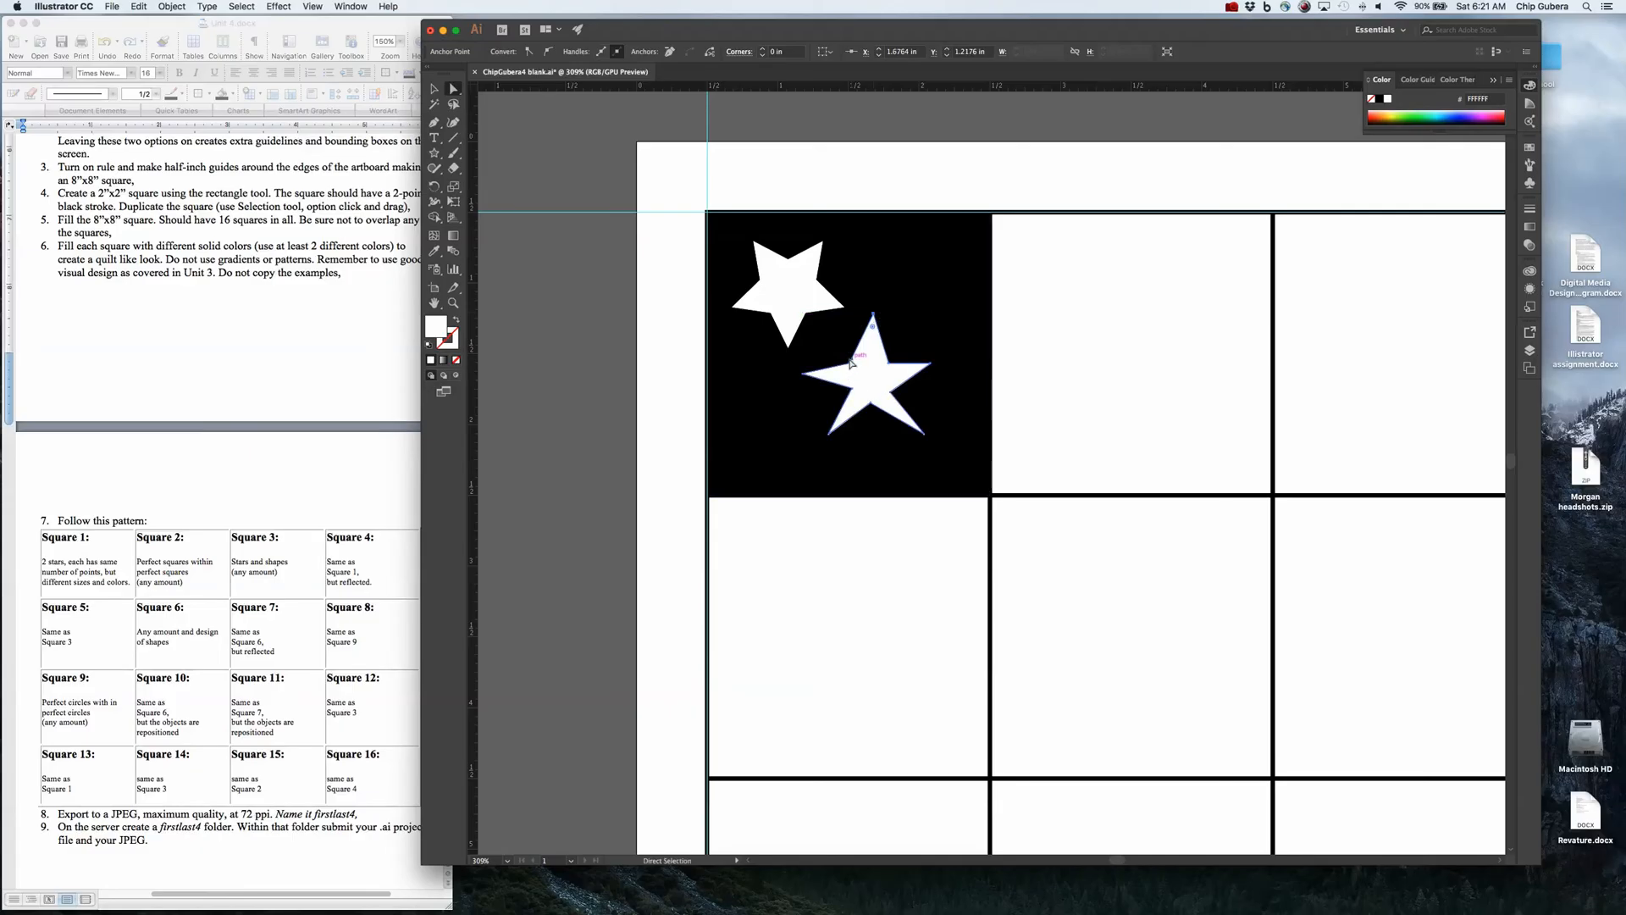
Step: Adjust the lower and inner anchor points of the pen-drawn star slightly to even out its arms
drag(806, 371, 846, 394)
click(830, 434)
click(924, 434)
click(891, 392)
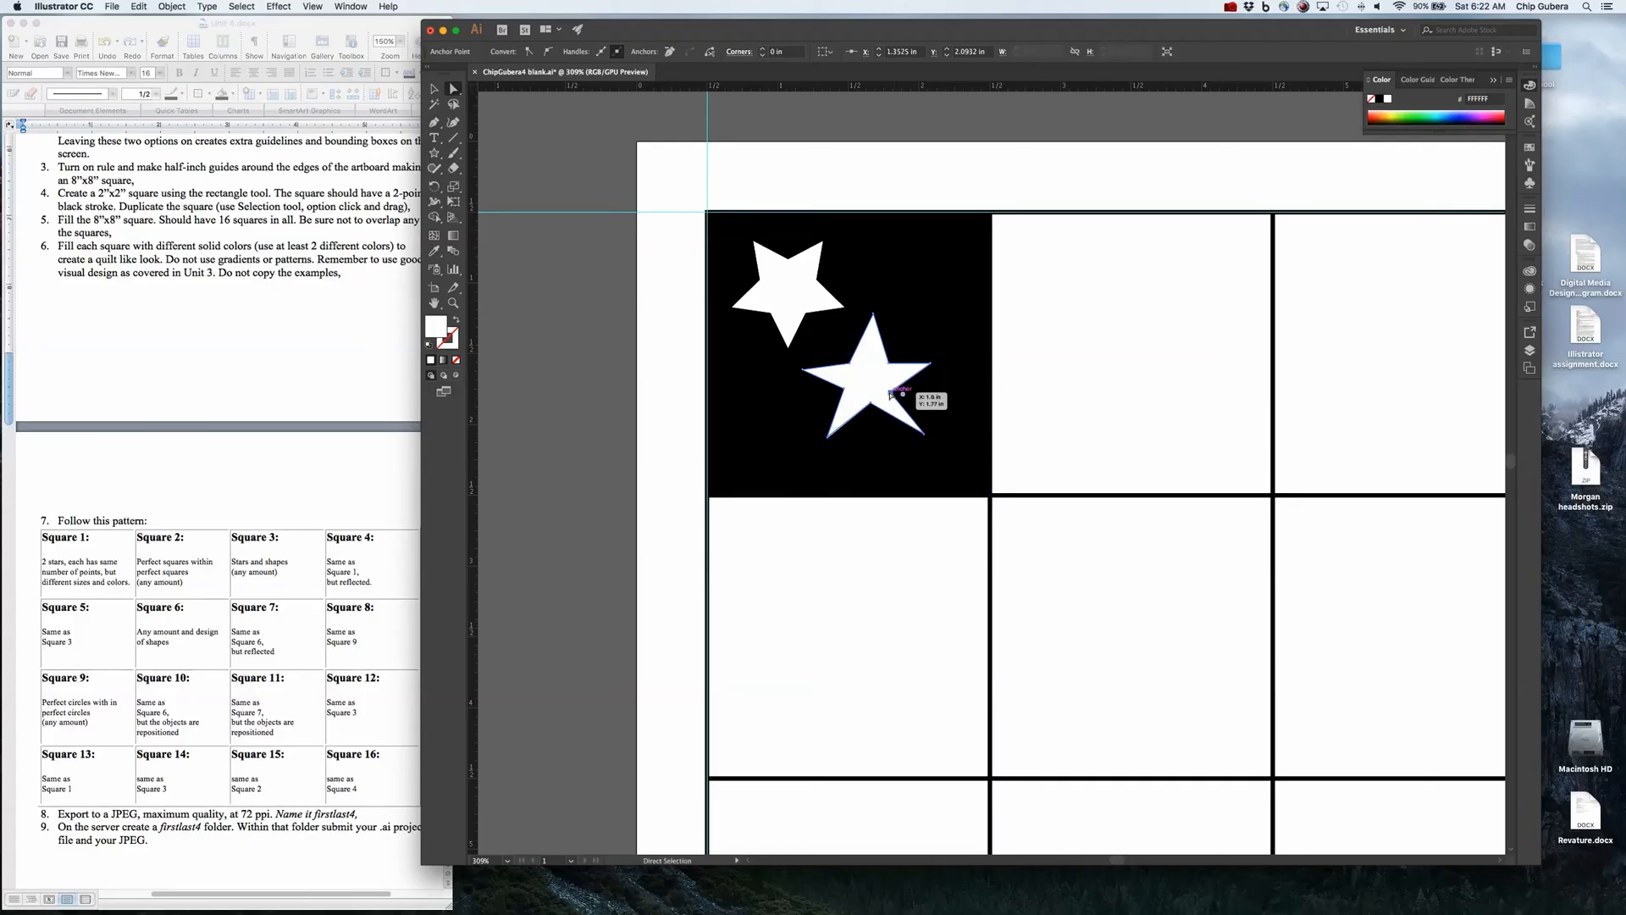
drag(890, 392, 901, 391)
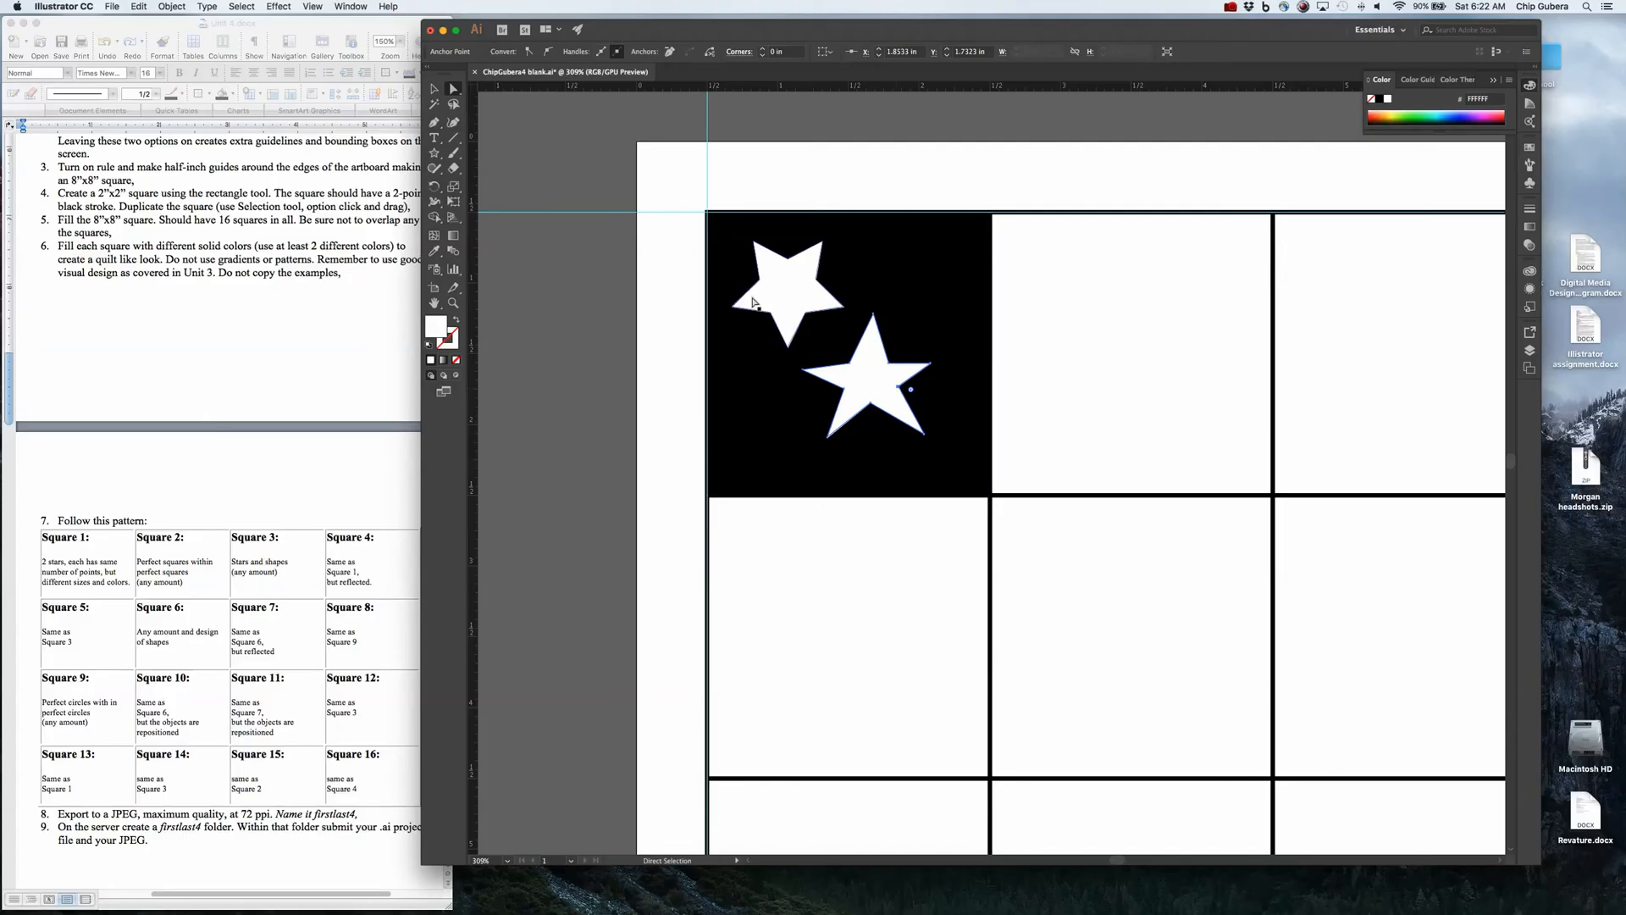
Step: Rotate the pen-drawn star clockwise until one arm points down, and move it to about X 1.95 in, Y 1.71 in
click(435, 90)
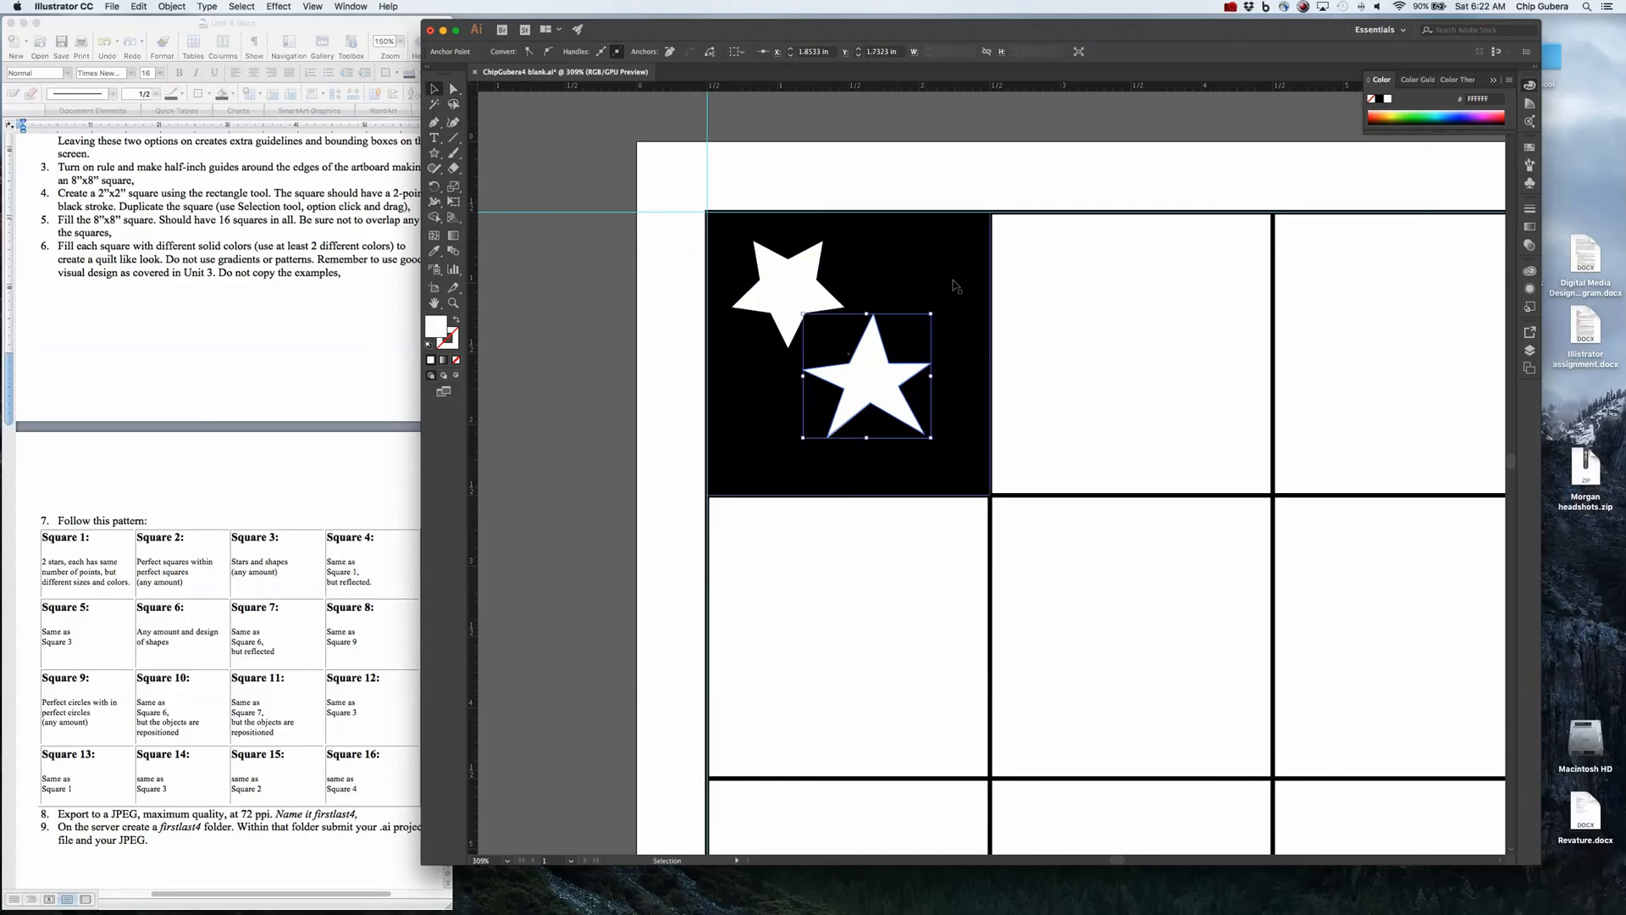
drag(928, 309, 952, 360)
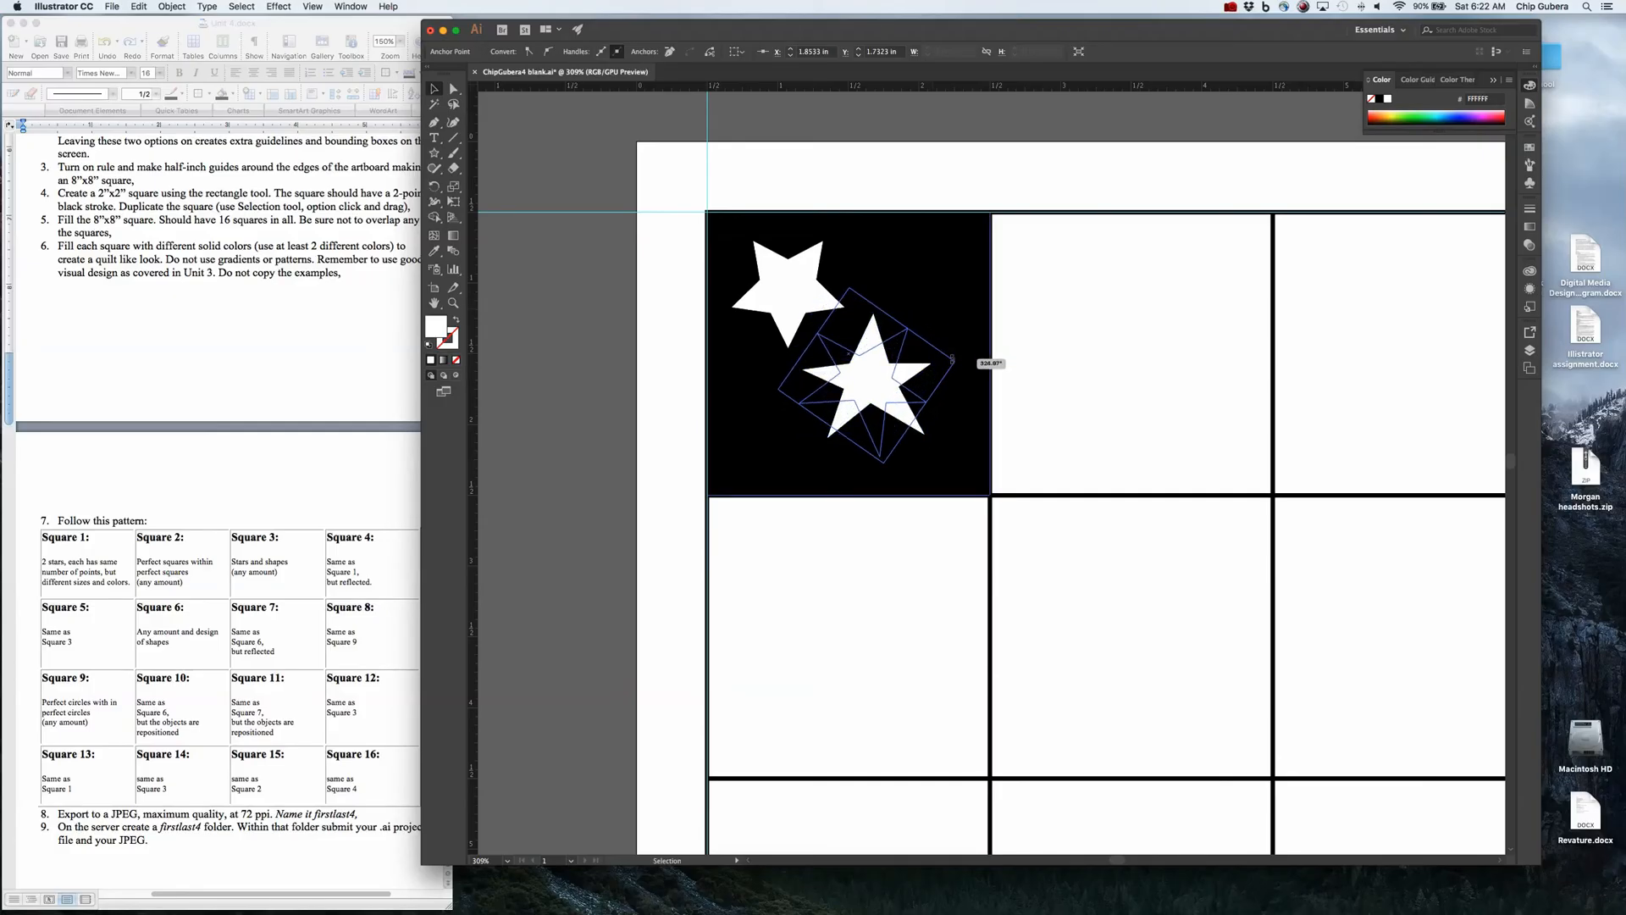
mouse_move(952, 360)
mouse_down()
mouse_move(897, 373)
mouse_move(921, 369)
mouse_up()
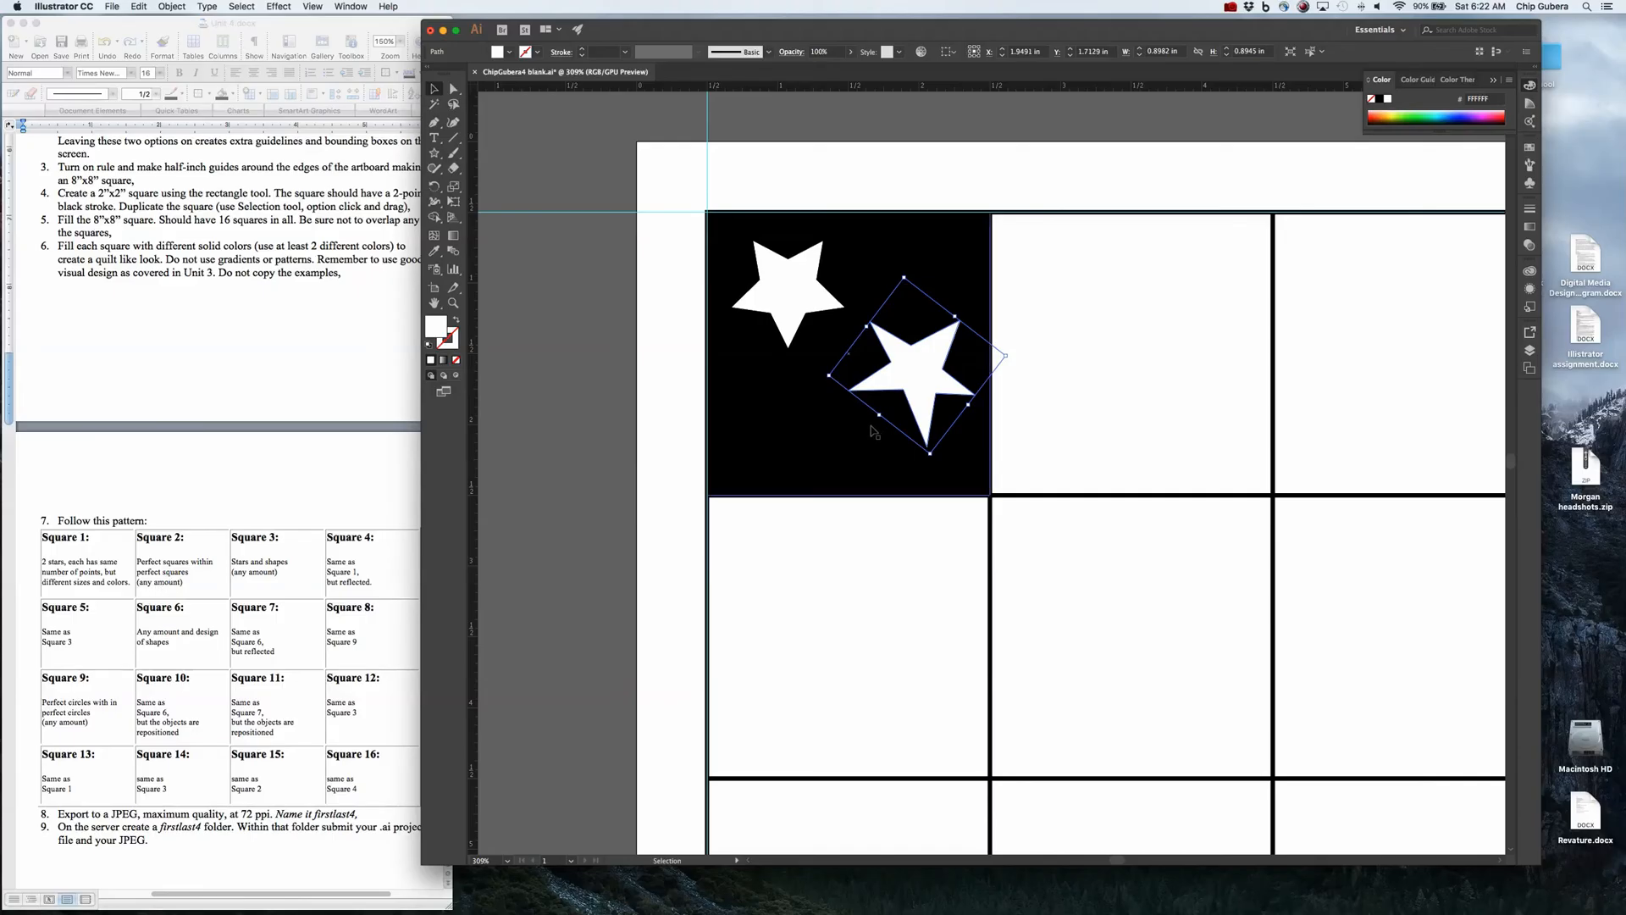
Step: Draw a square about 1.73 in wide inside Square 2 and give it a black 1 pt stroke
click(435, 153)
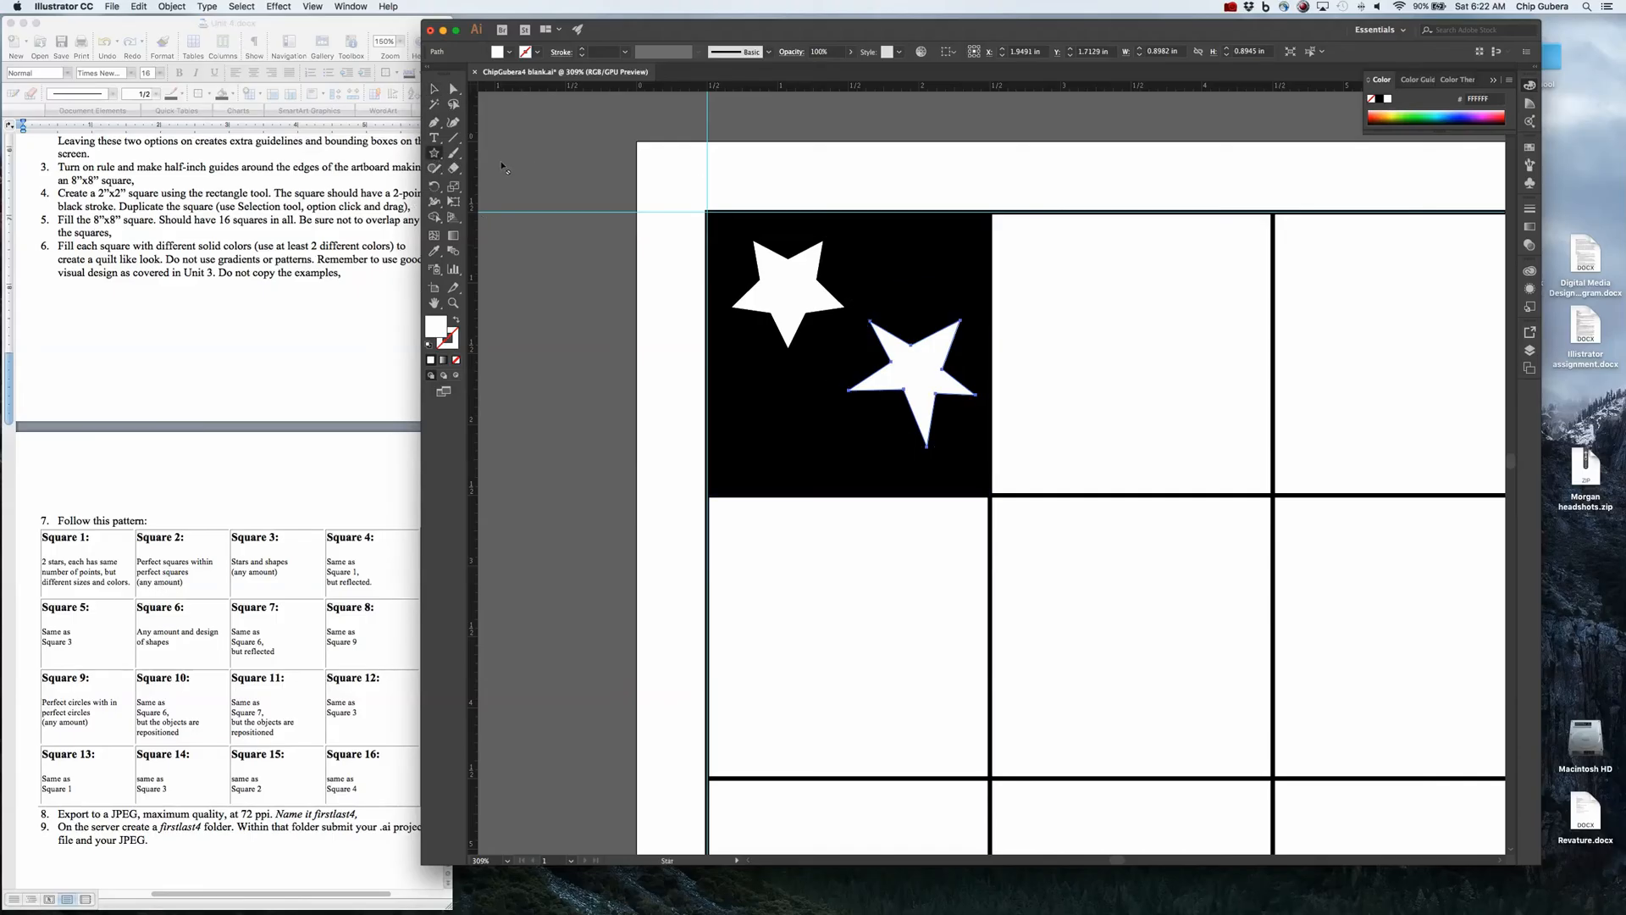
key(m)
drag(1015, 239, 1259, 484)
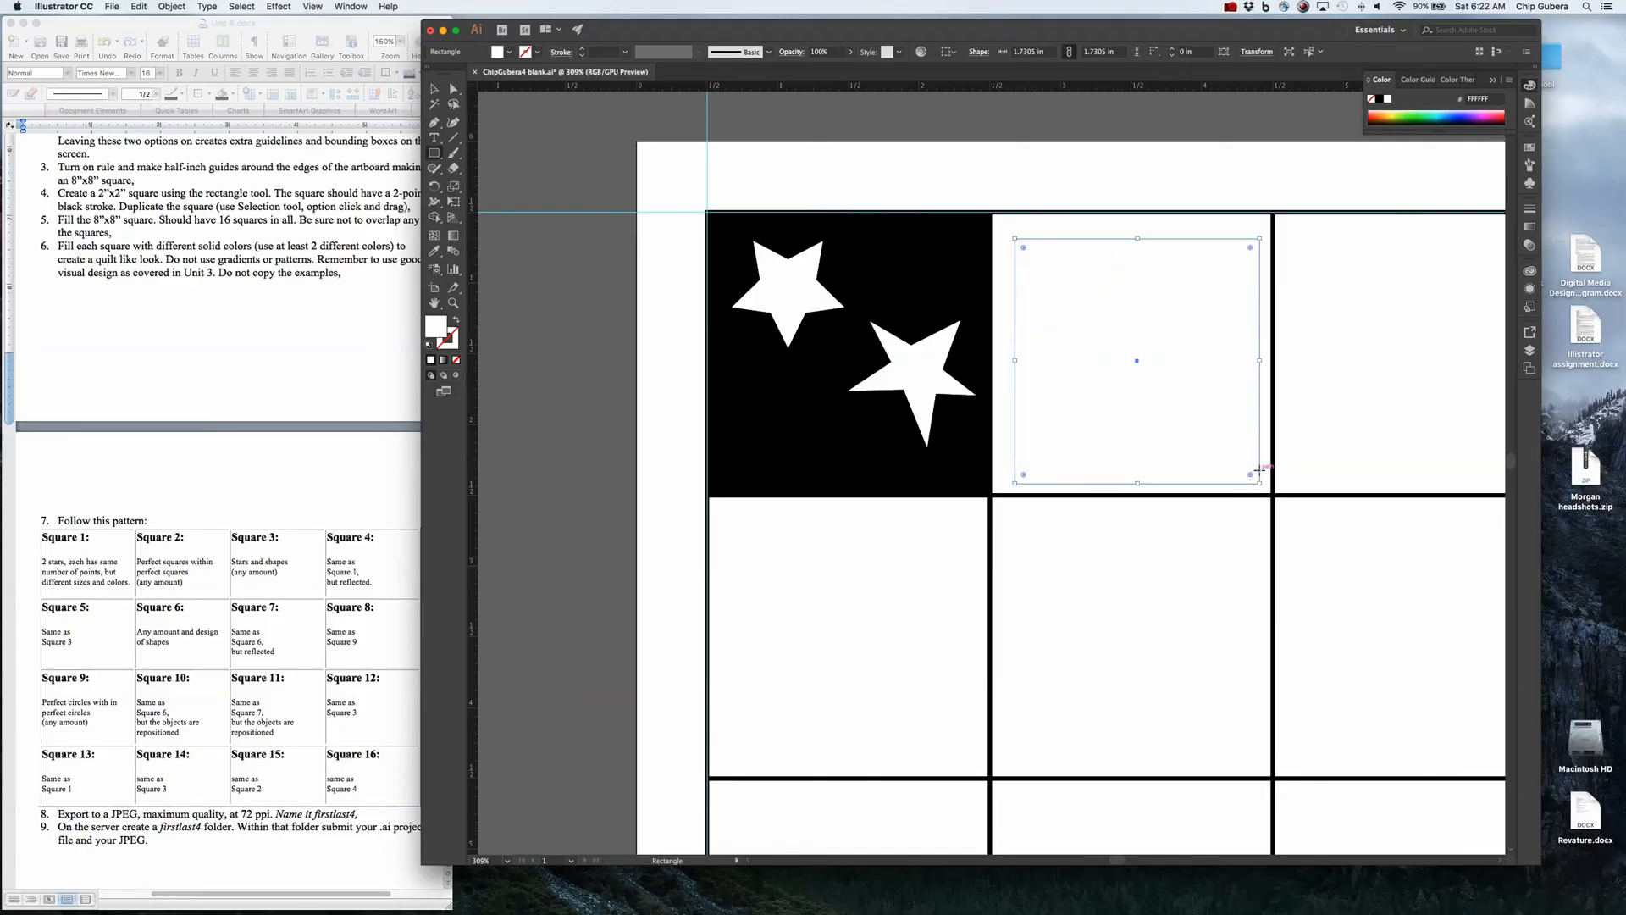
click(536, 53)
click(429, 74)
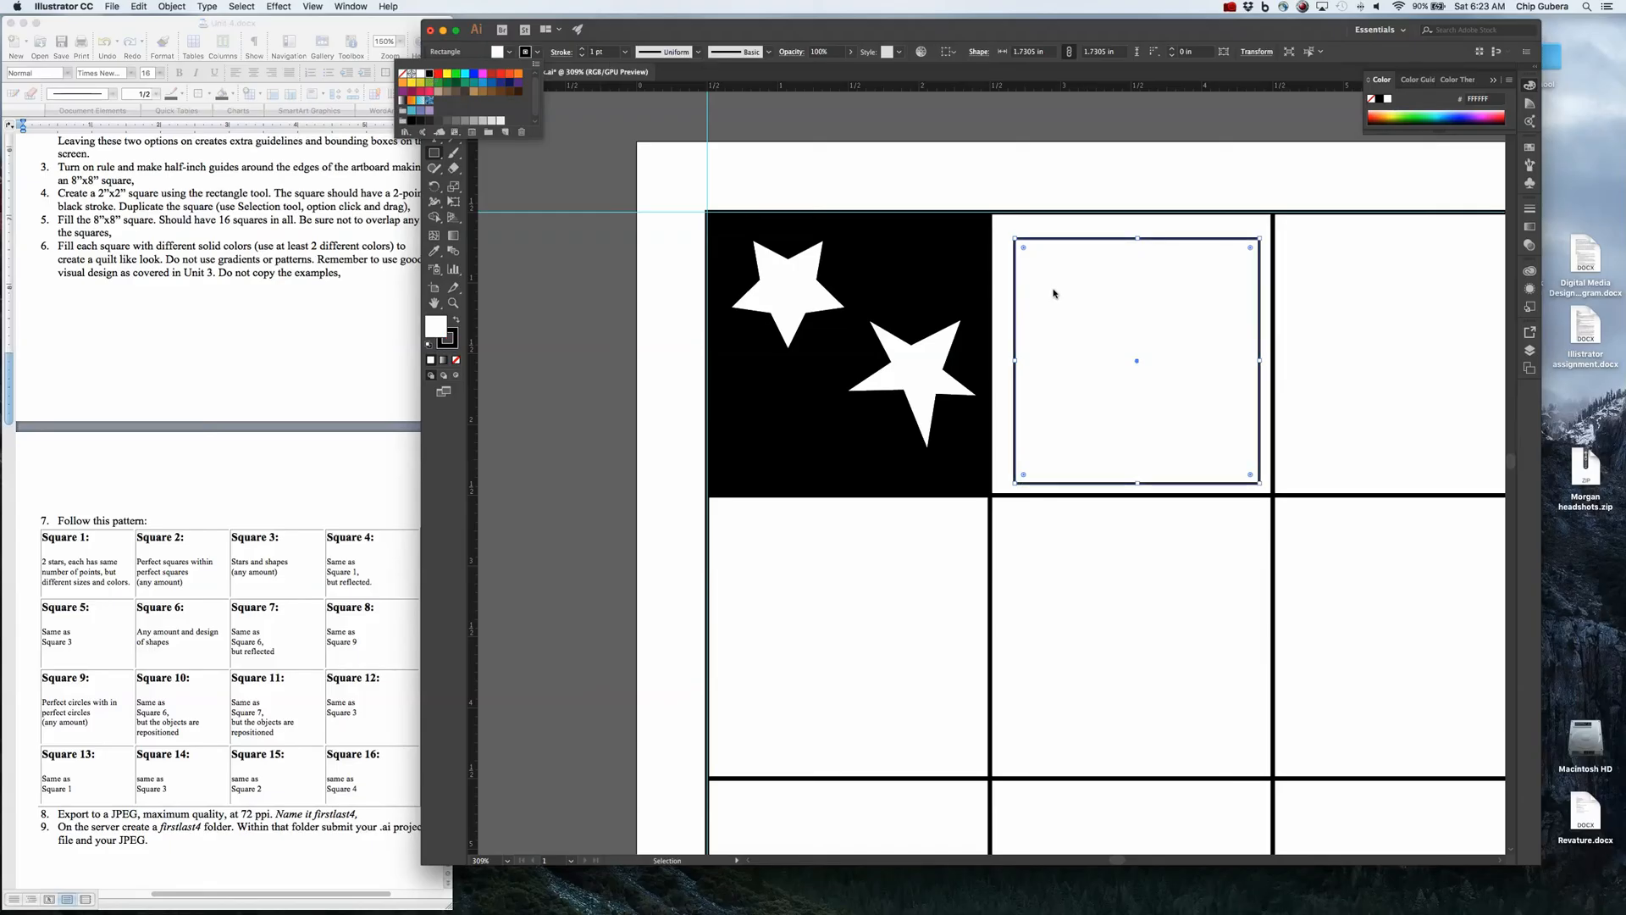
Step: Draw a second square about 1.35 in wide inside the first one, and shift it slightly upward
key(m)
drag(1042, 275, 1233, 462)
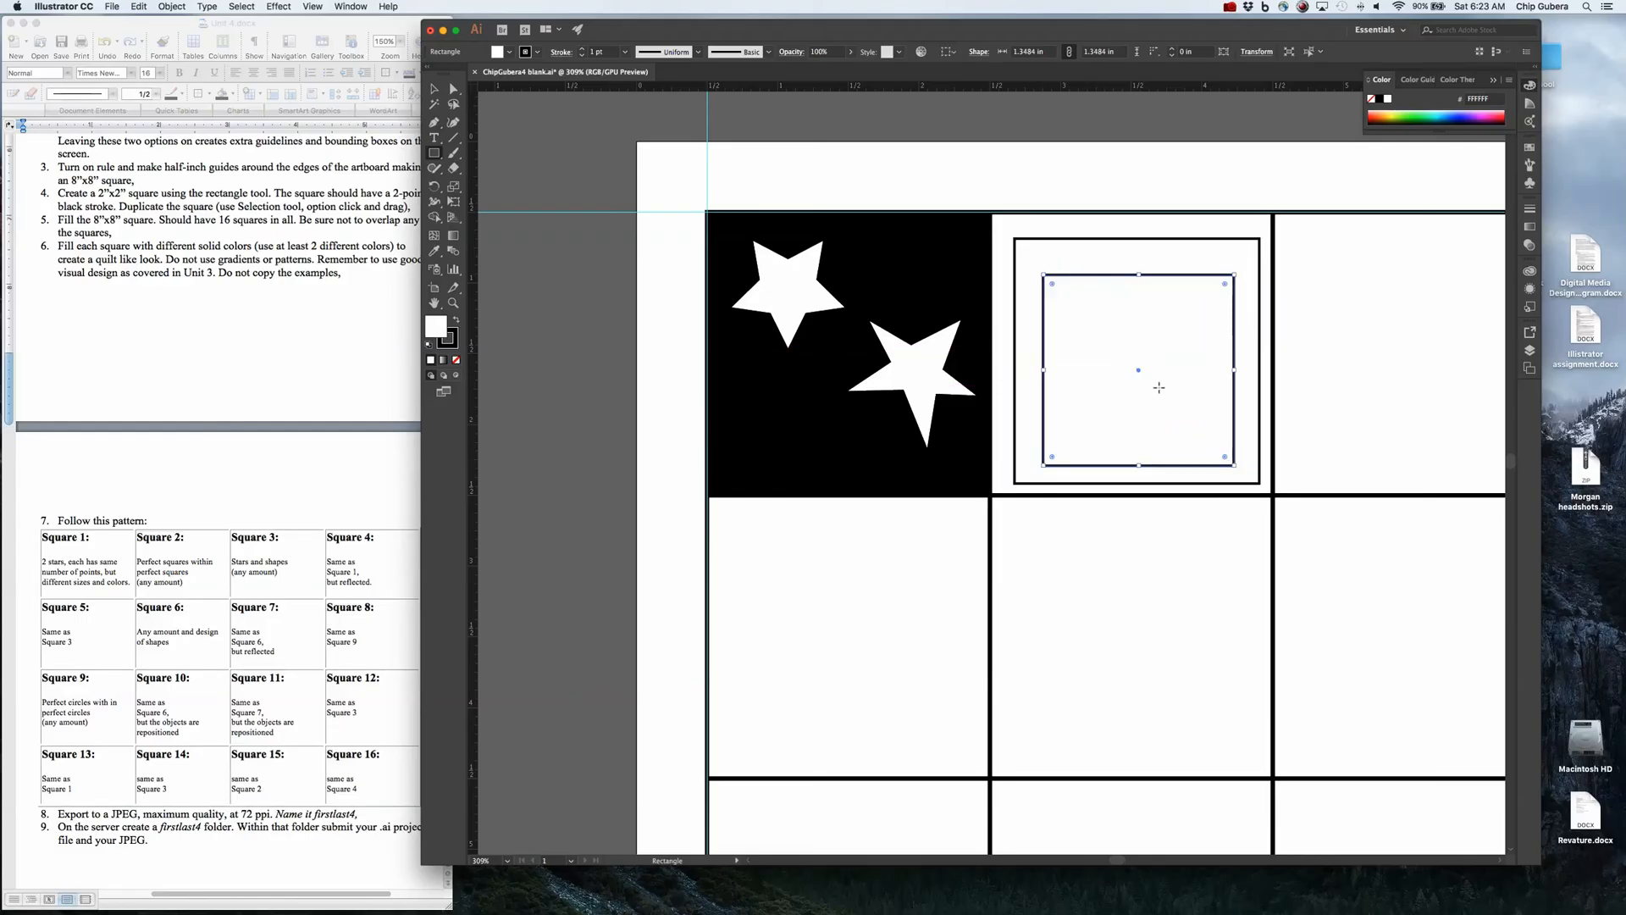
click(433, 88)
drag(1139, 378, 1142, 362)
Step: Shift the outer square up and left and the inner square left so both share the same vertical centre line
click(1251, 485)
drag(1252, 484, 1251, 477)
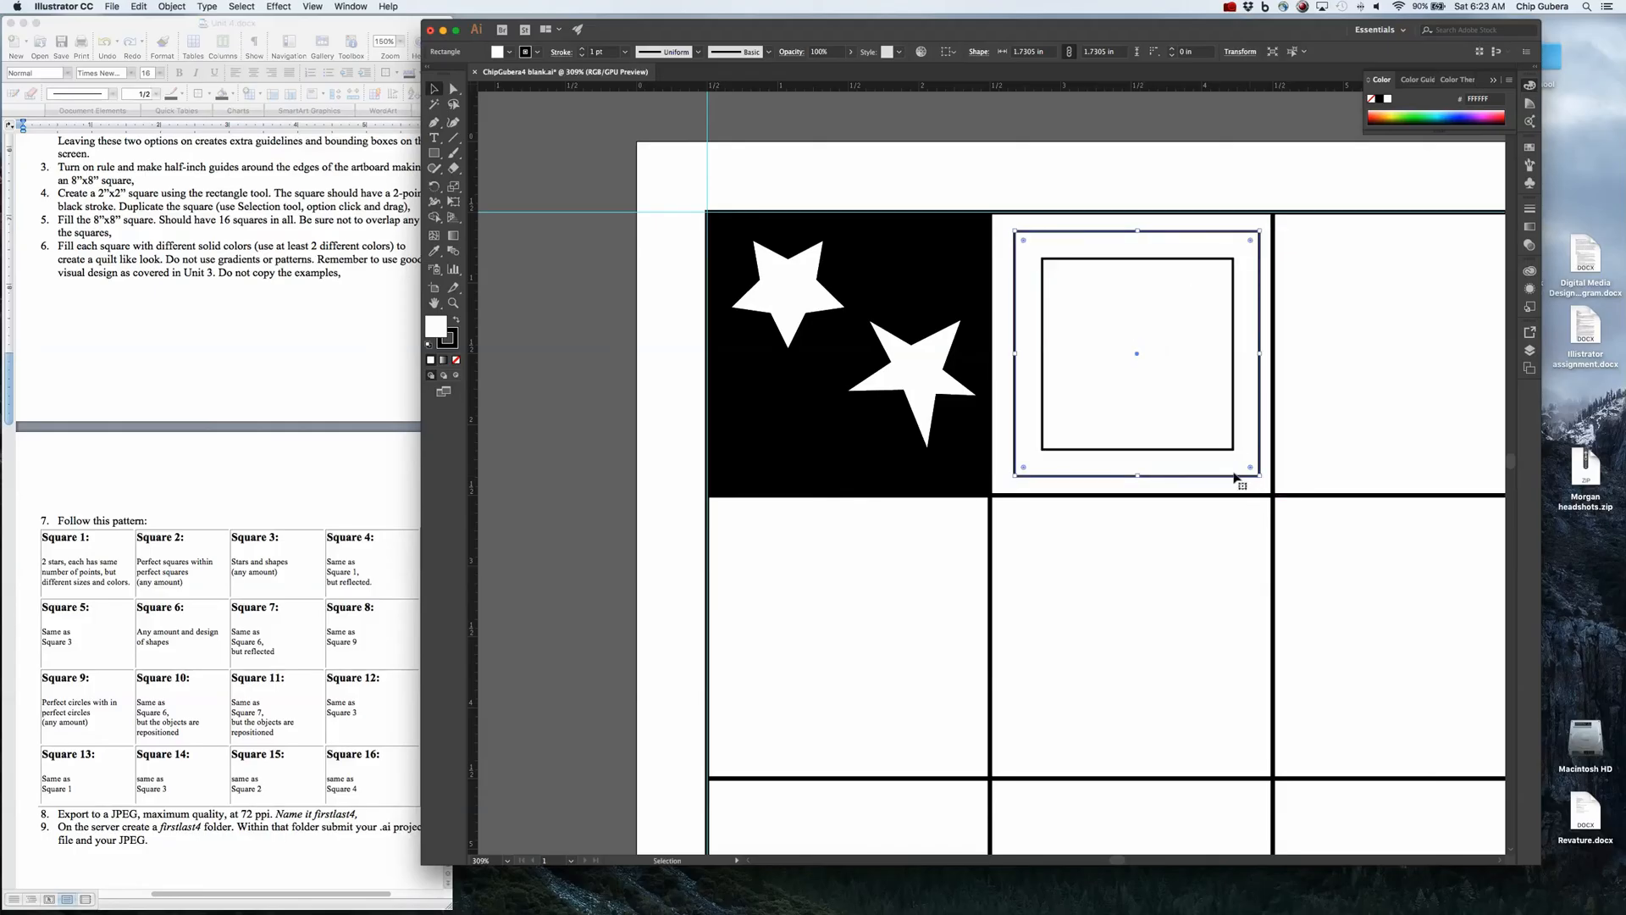
drag(1234, 478, 1225, 473)
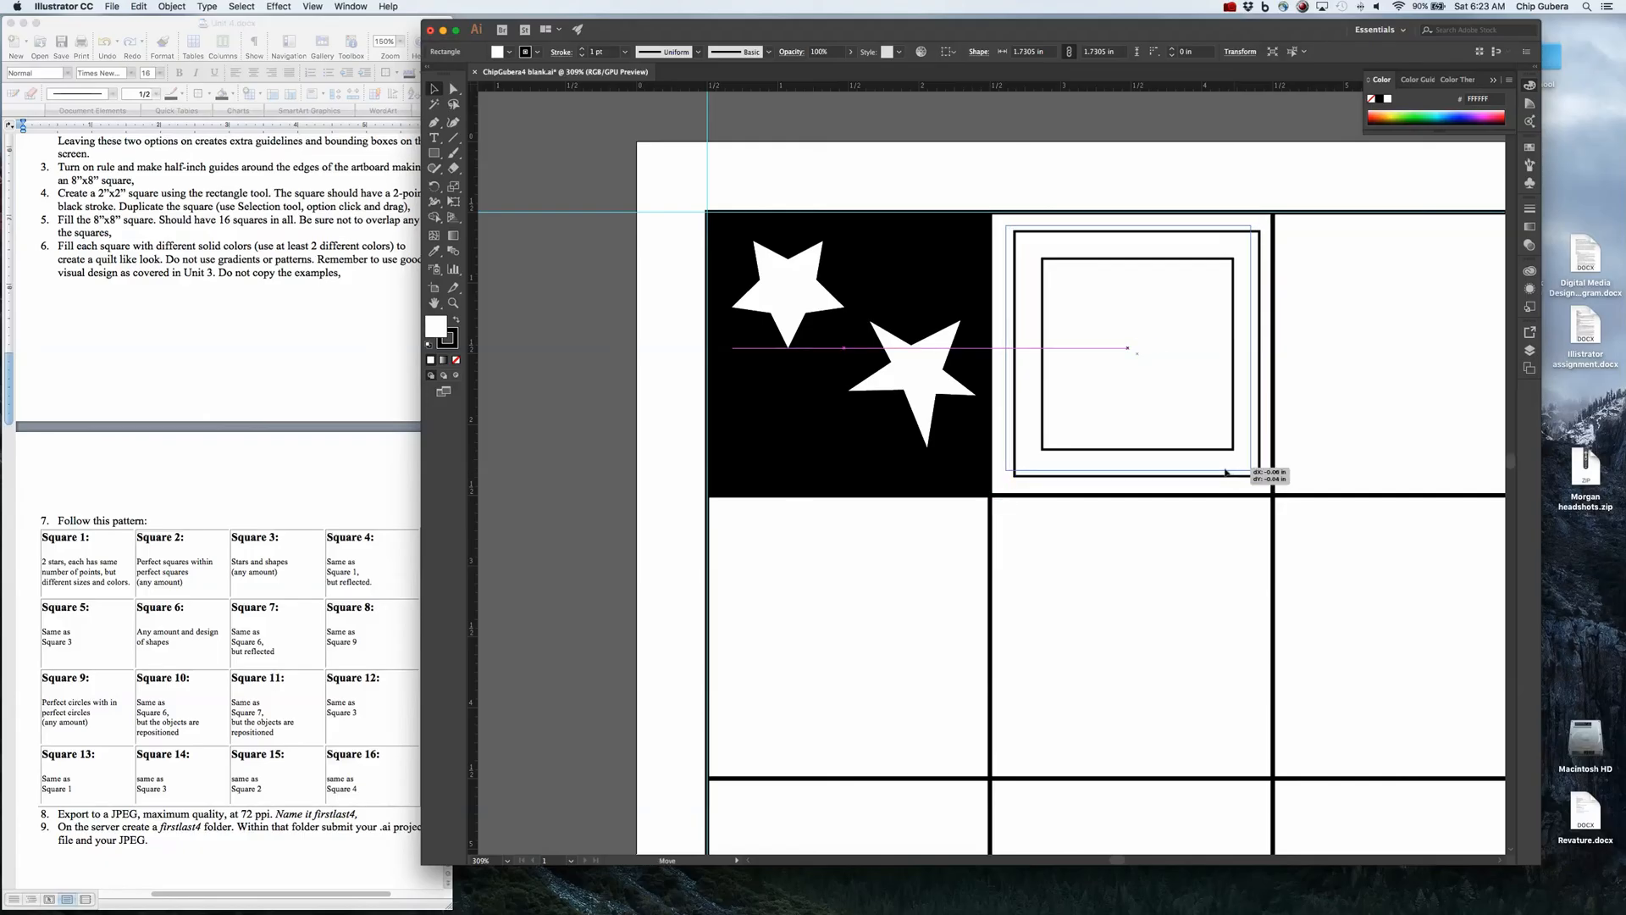
drag(1226, 473, 1229, 474)
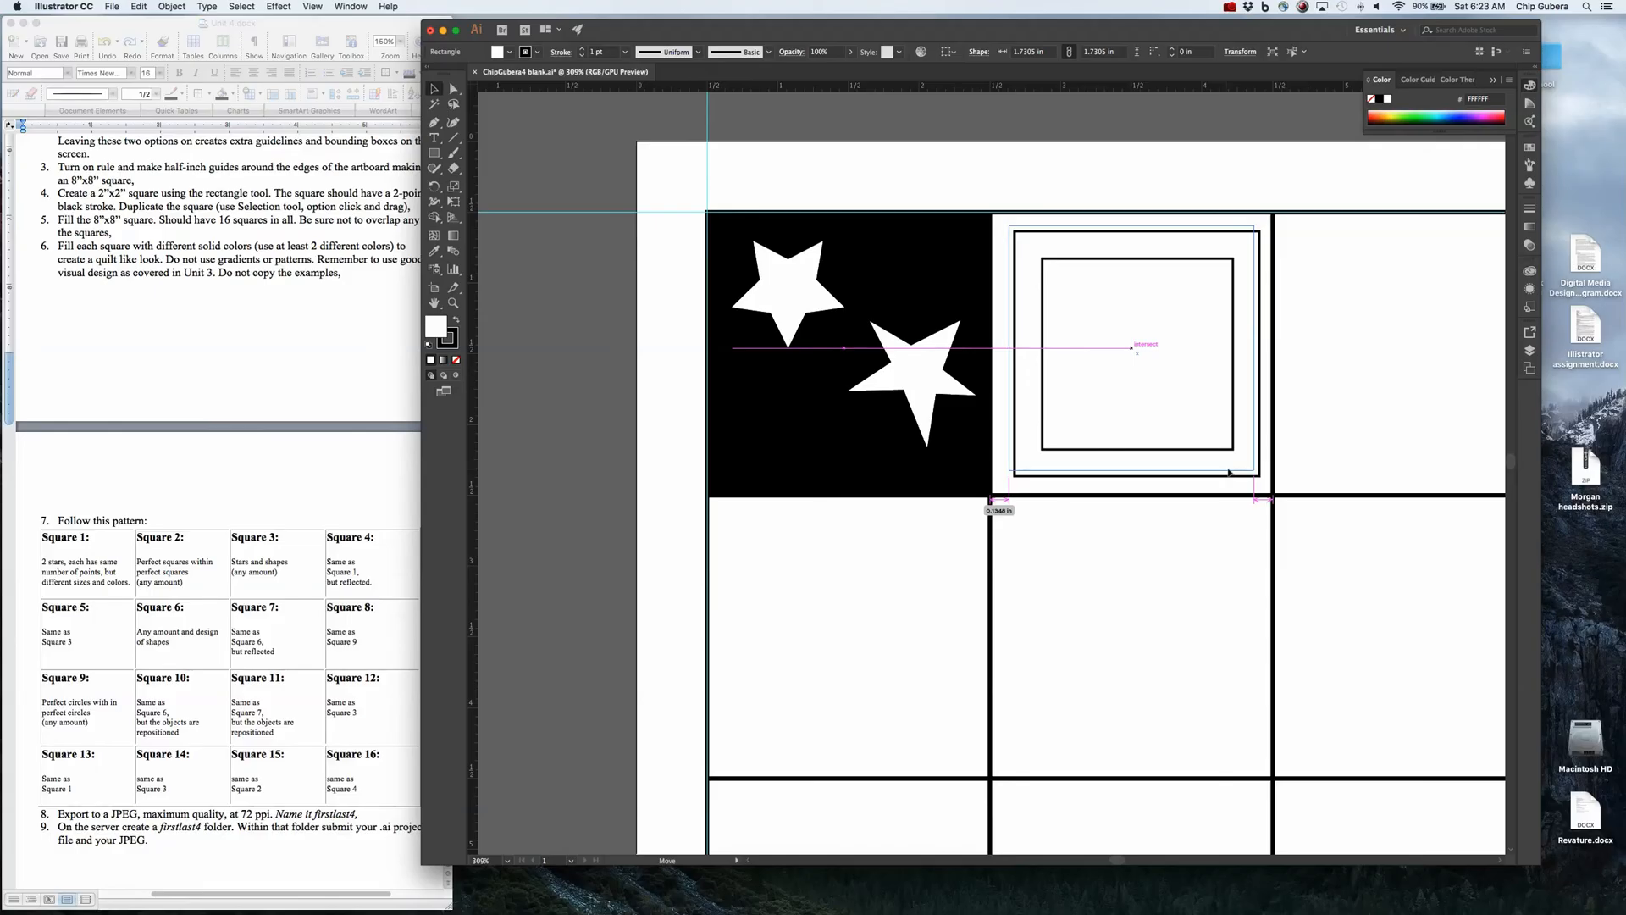
drag(1229, 472, 1230, 470)
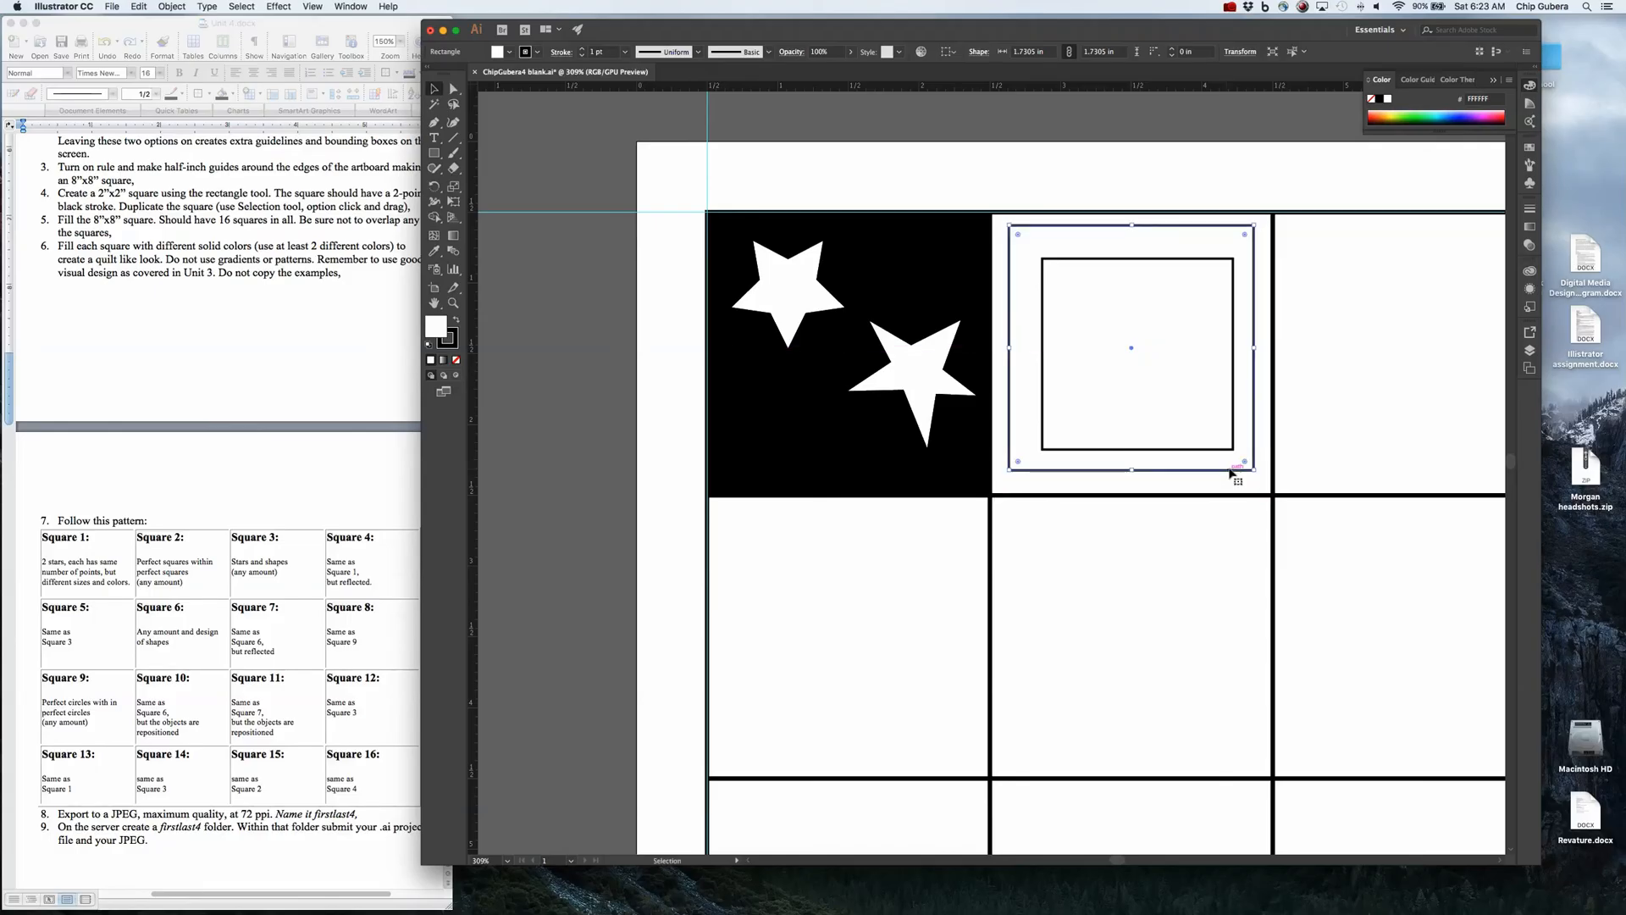
drag(1228, 448, 1217, 453)
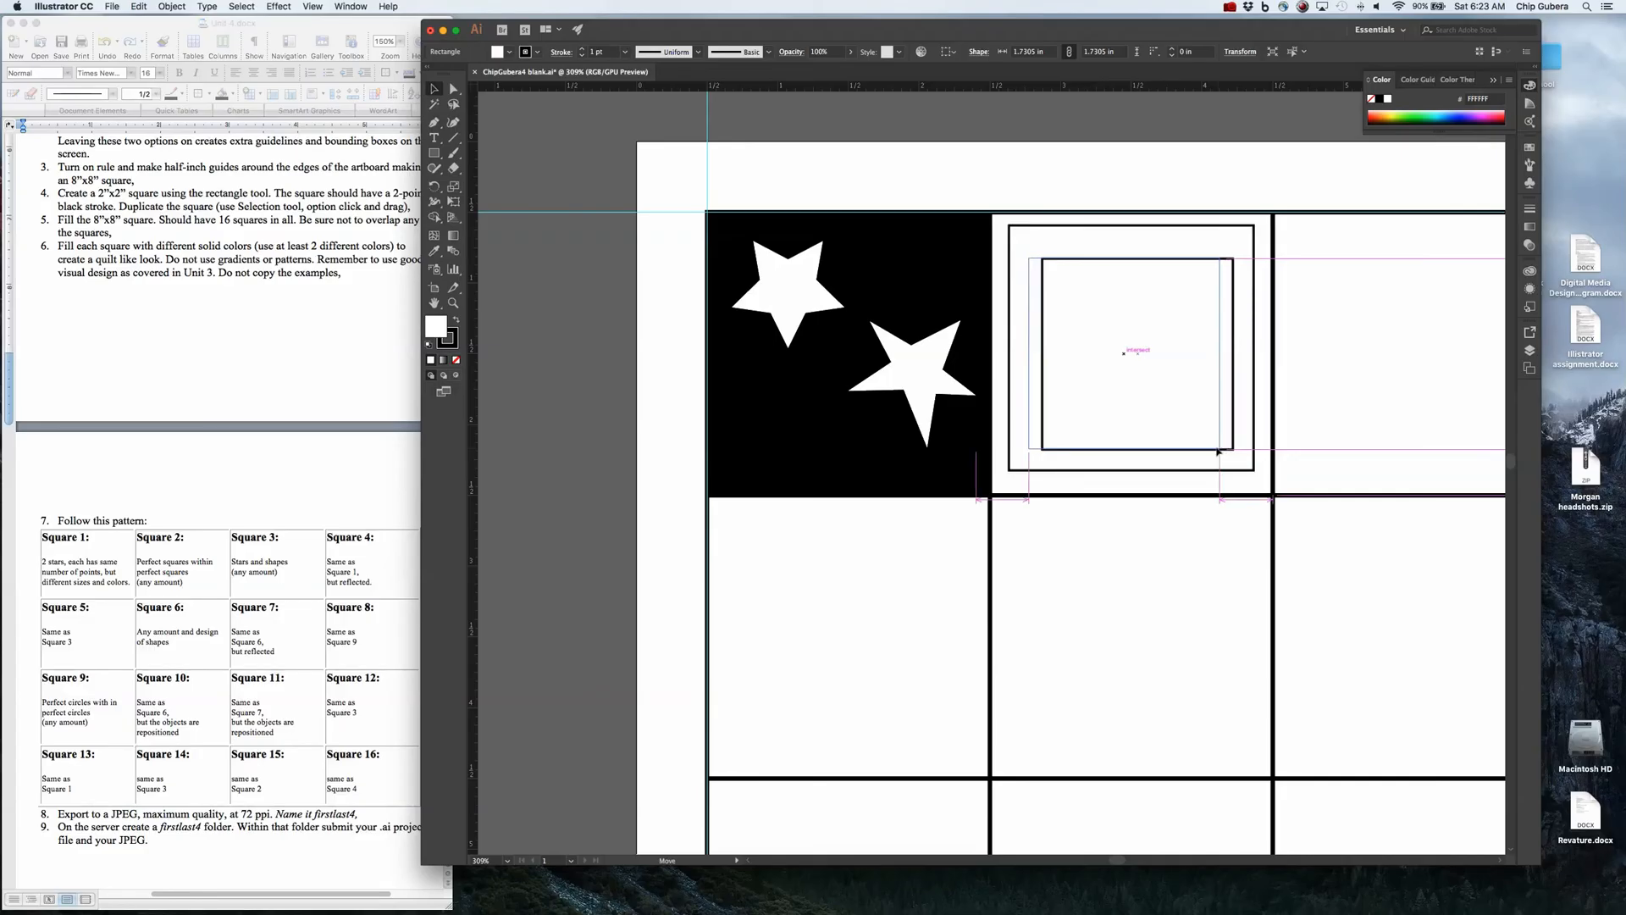
drag(1214, 448, 1186, 477)
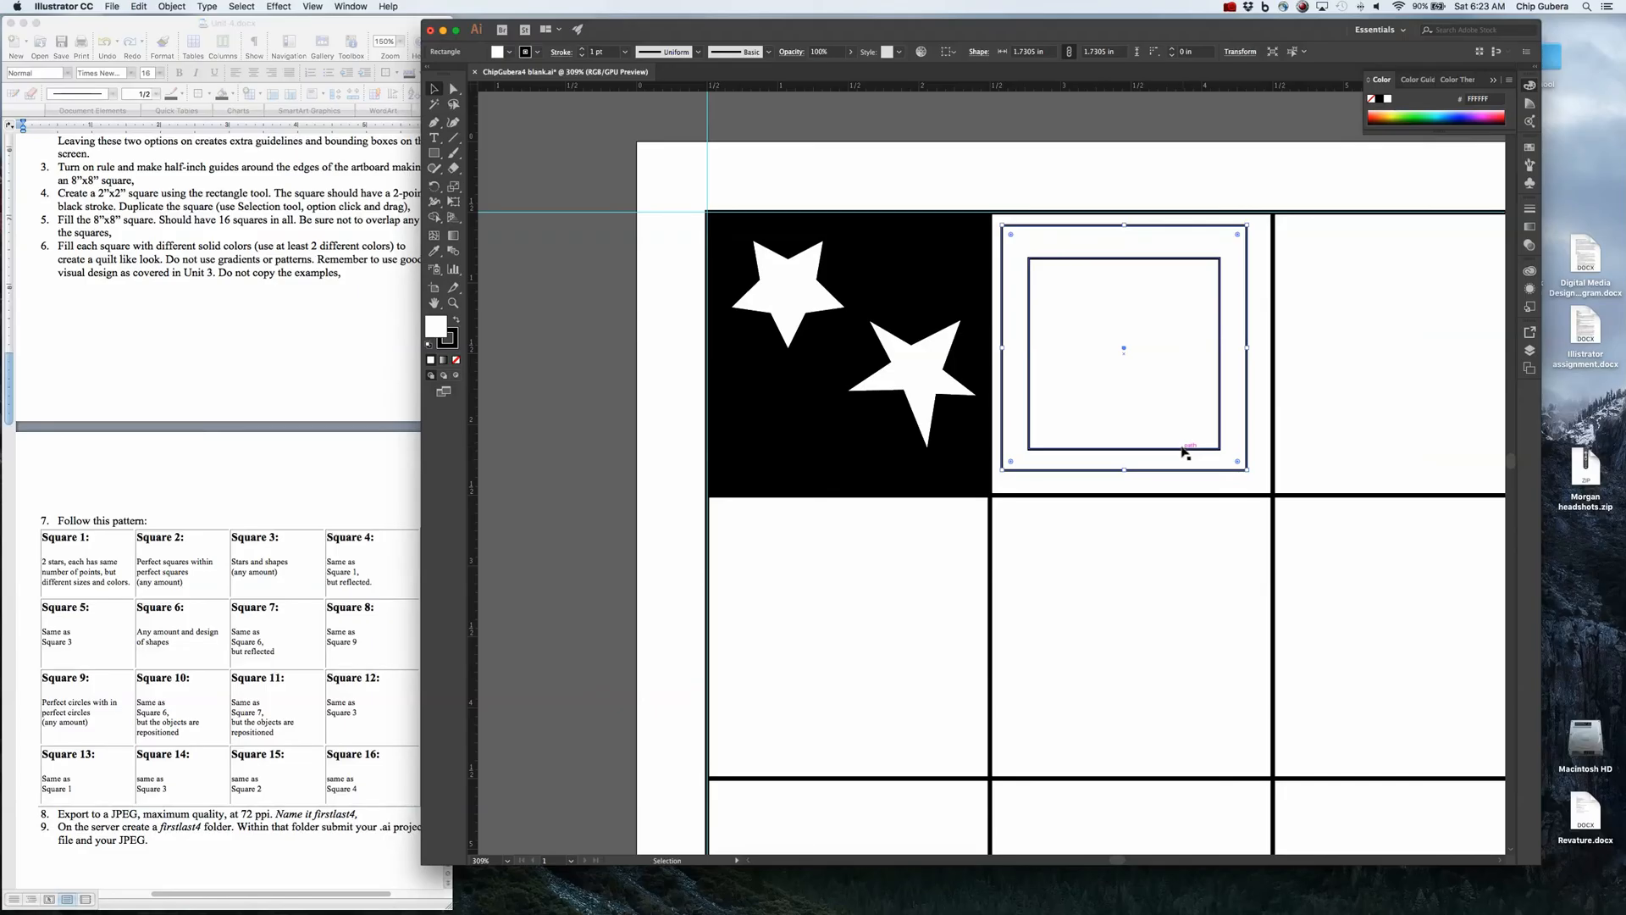
Step: Nudge both nested squares together to the right and down to centre them within Square 2
shift+click(1185, 449)
key(Right)
key(Right)
key(Right)
key(Left)
key(Right)
key(Right)
key(Down)
key(Down)
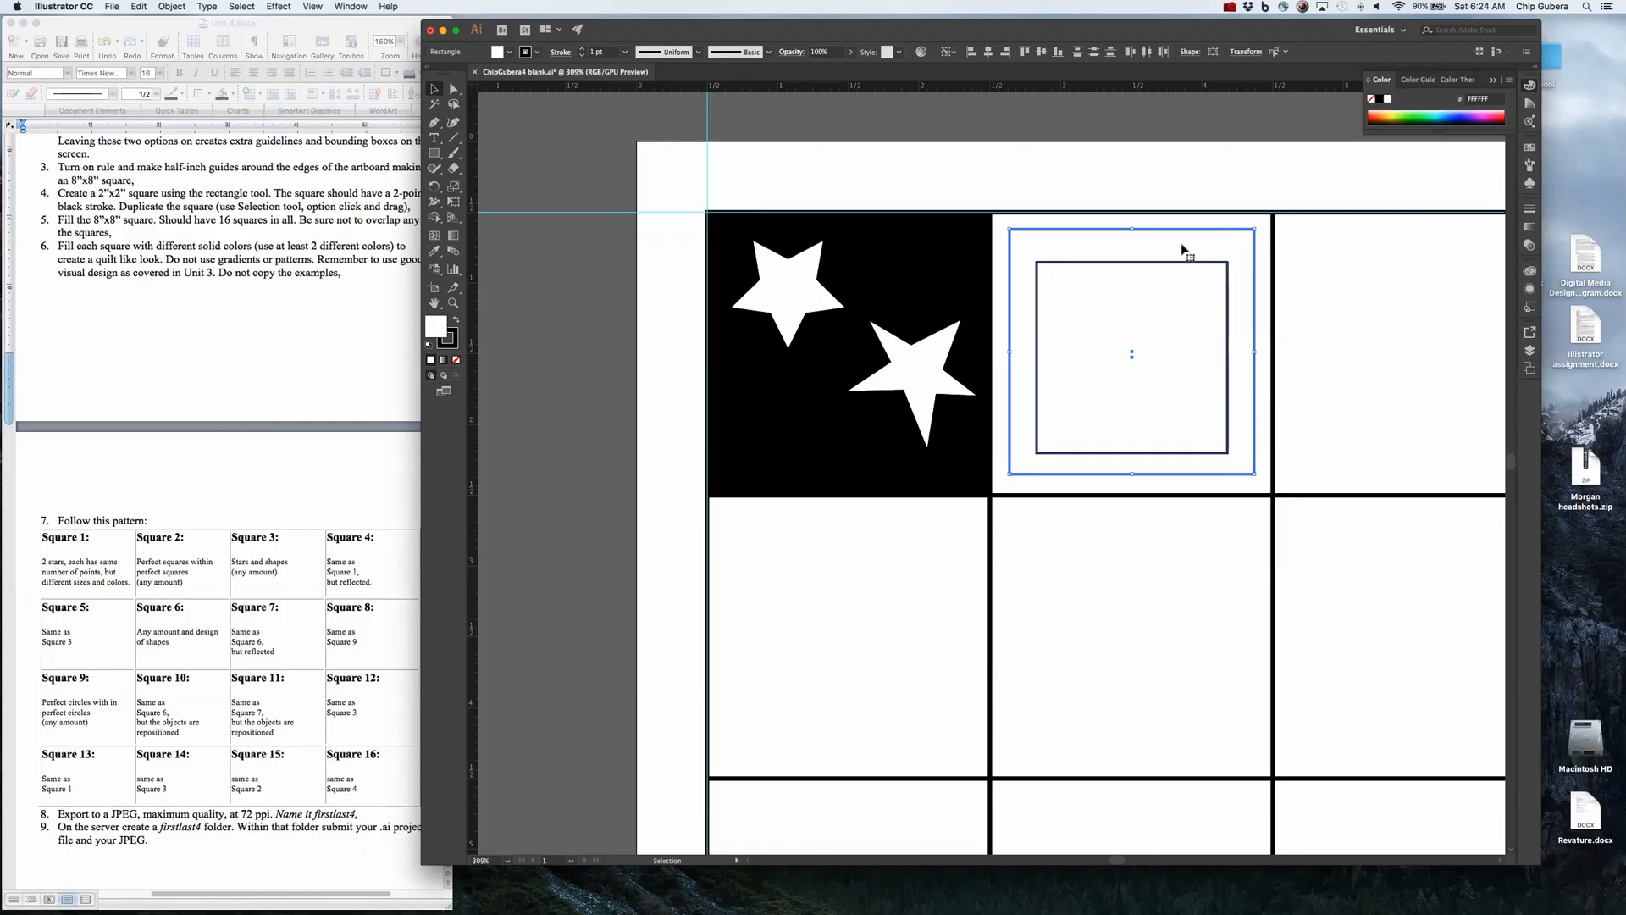
Step: Fill both nested squares in Square 2 with black
click(509, 53)
click(401, 76)
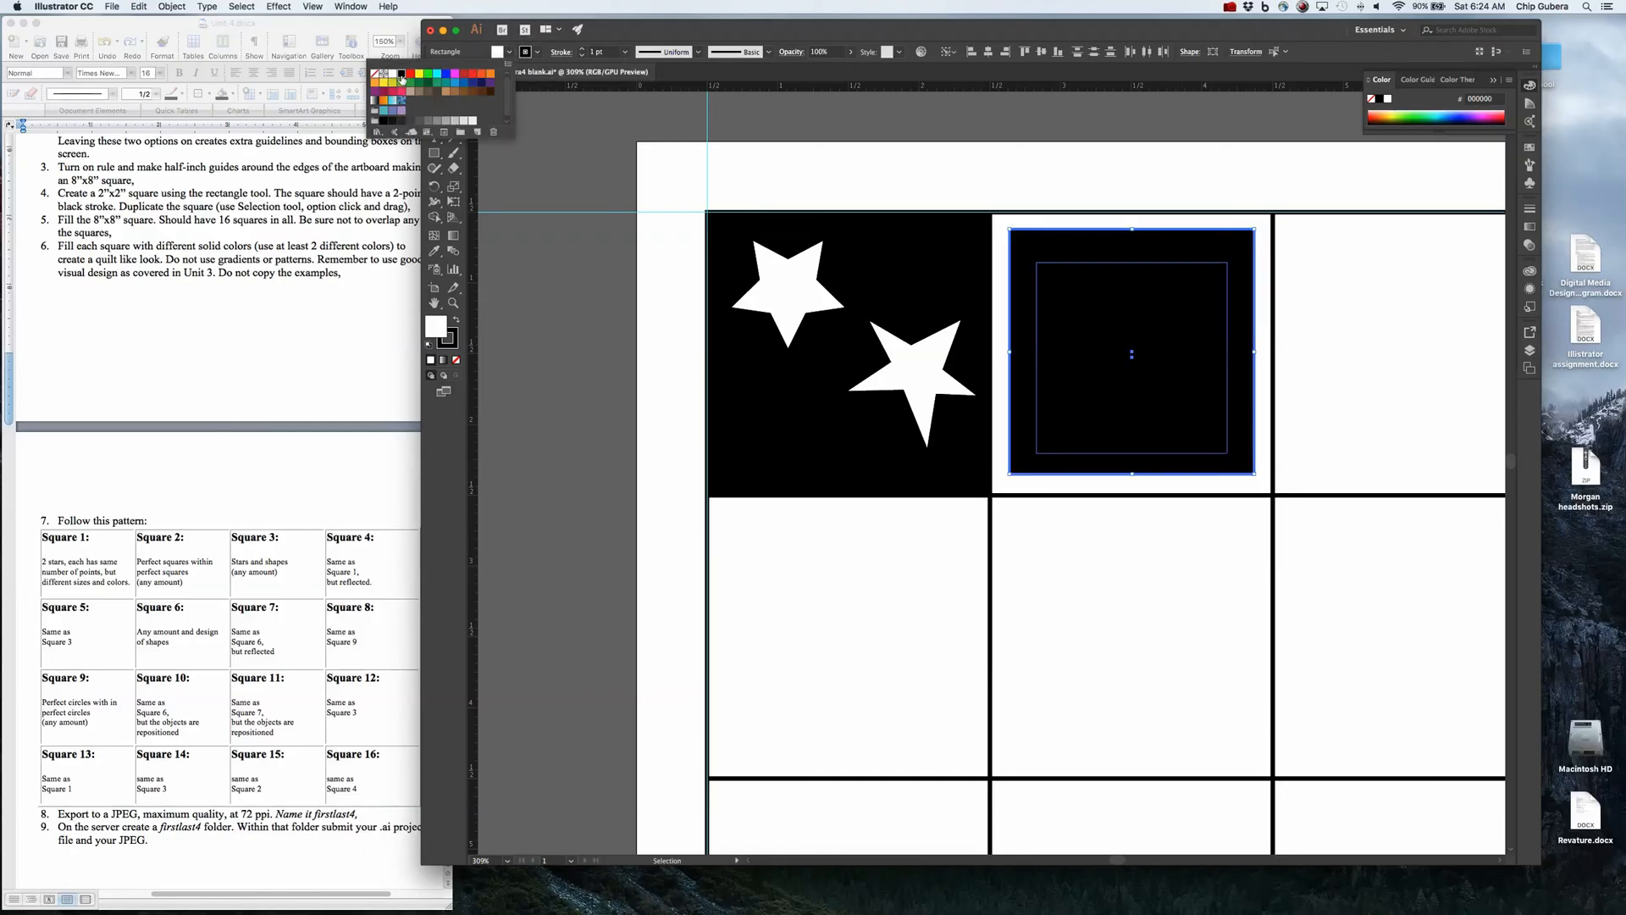
click(1218, 435)
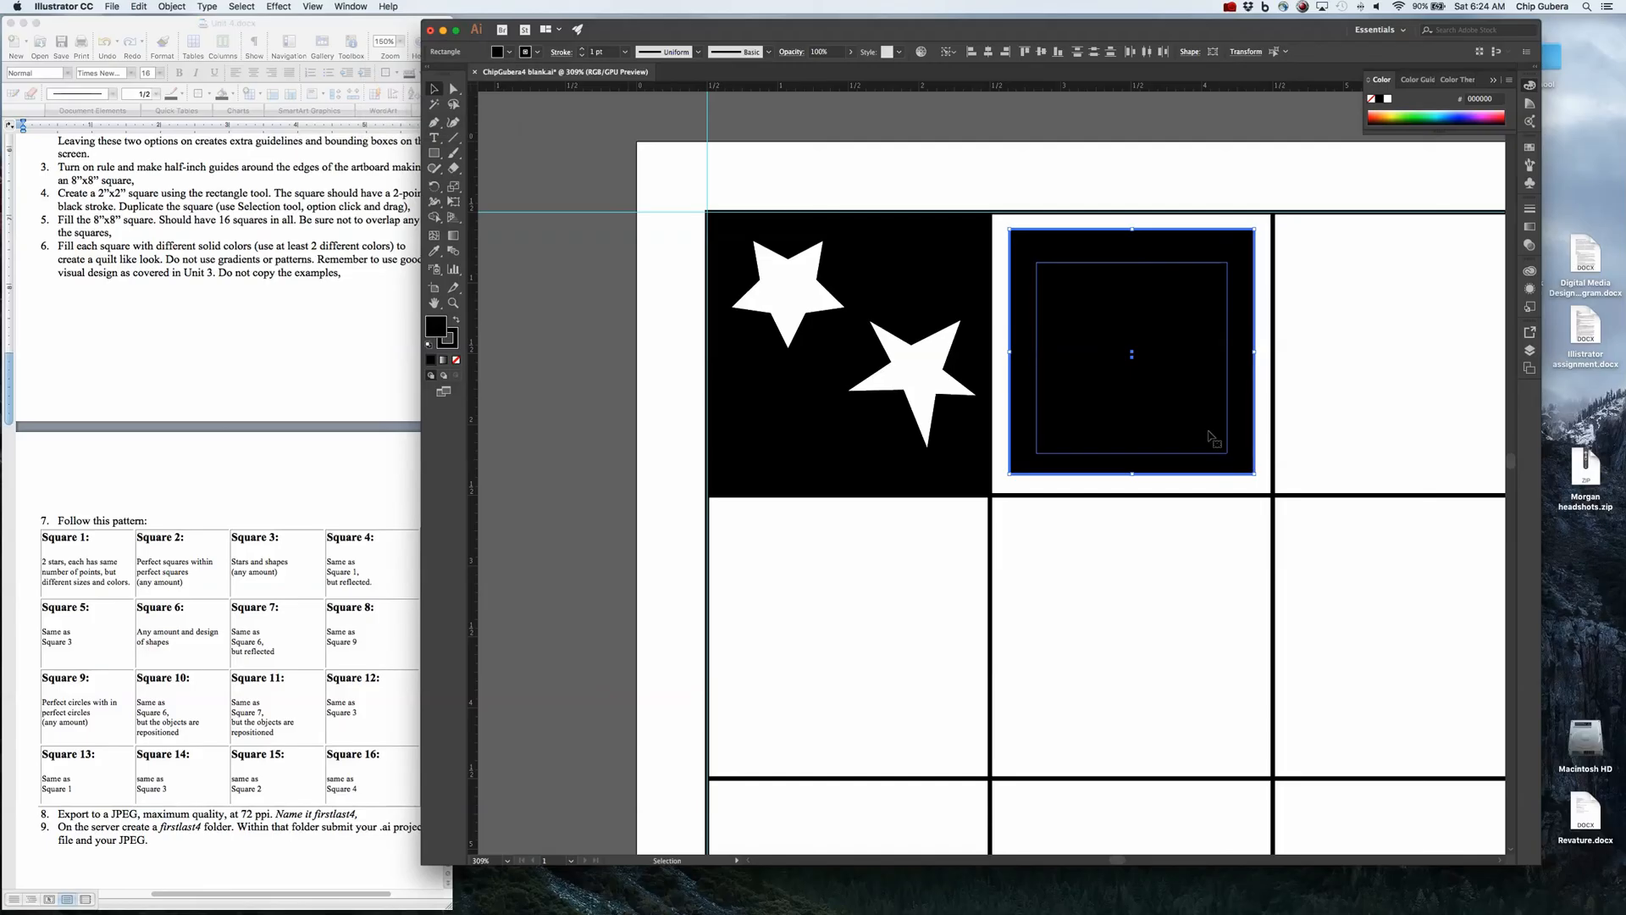
Step: Fill only the inner nested square in Square 2 with white
click(1206, 514)
click(1171, 412)
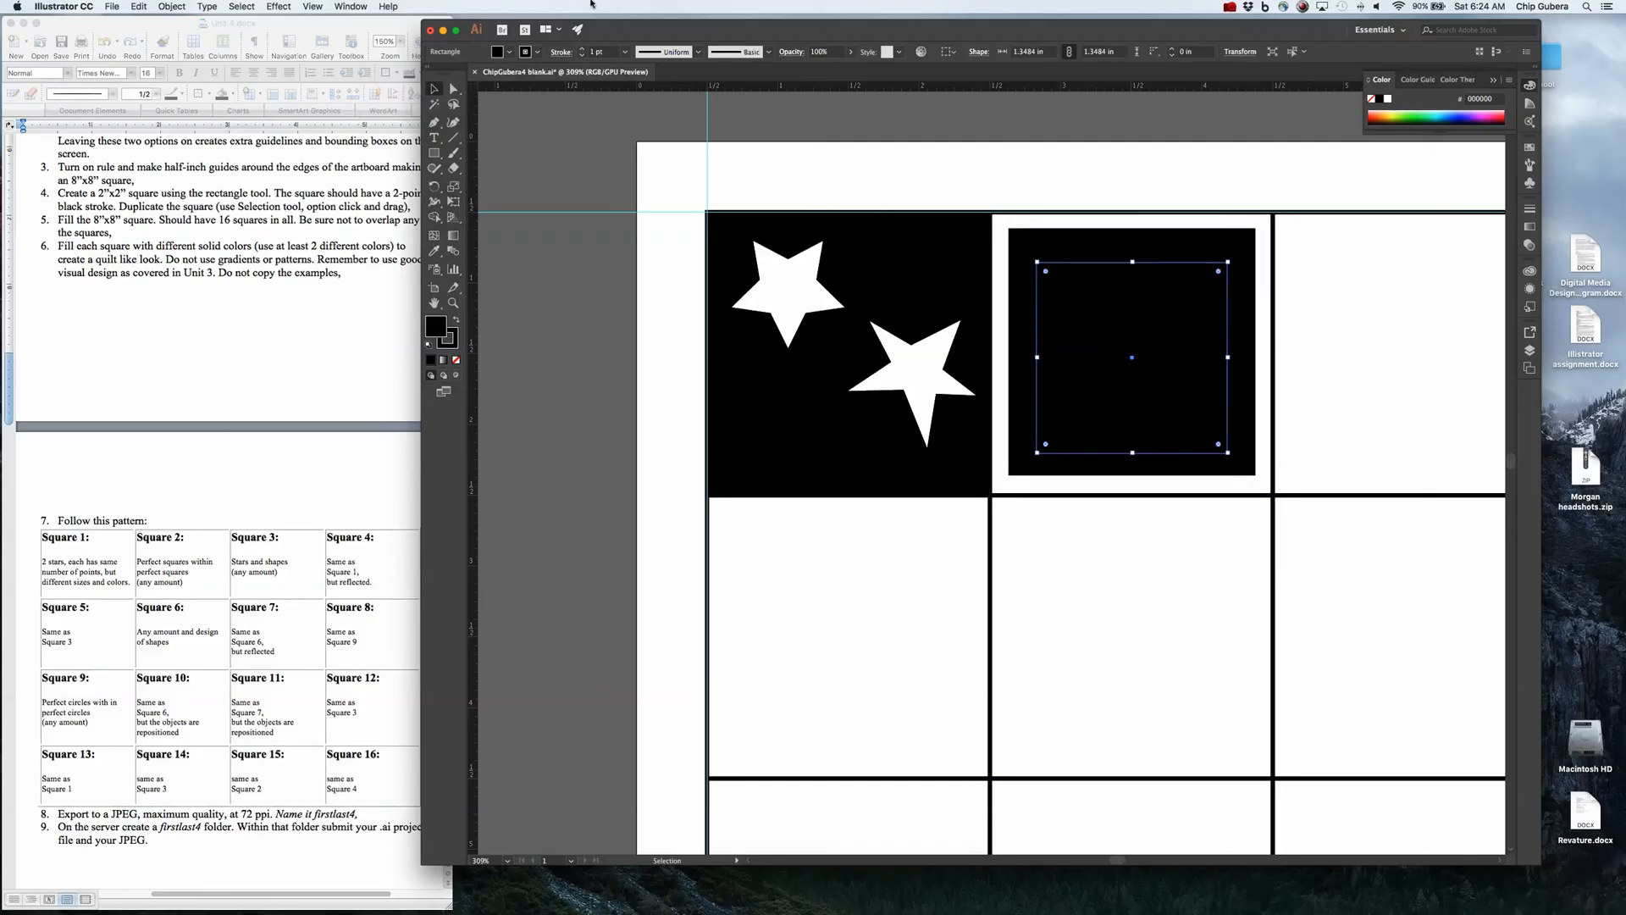
click(509, 52)
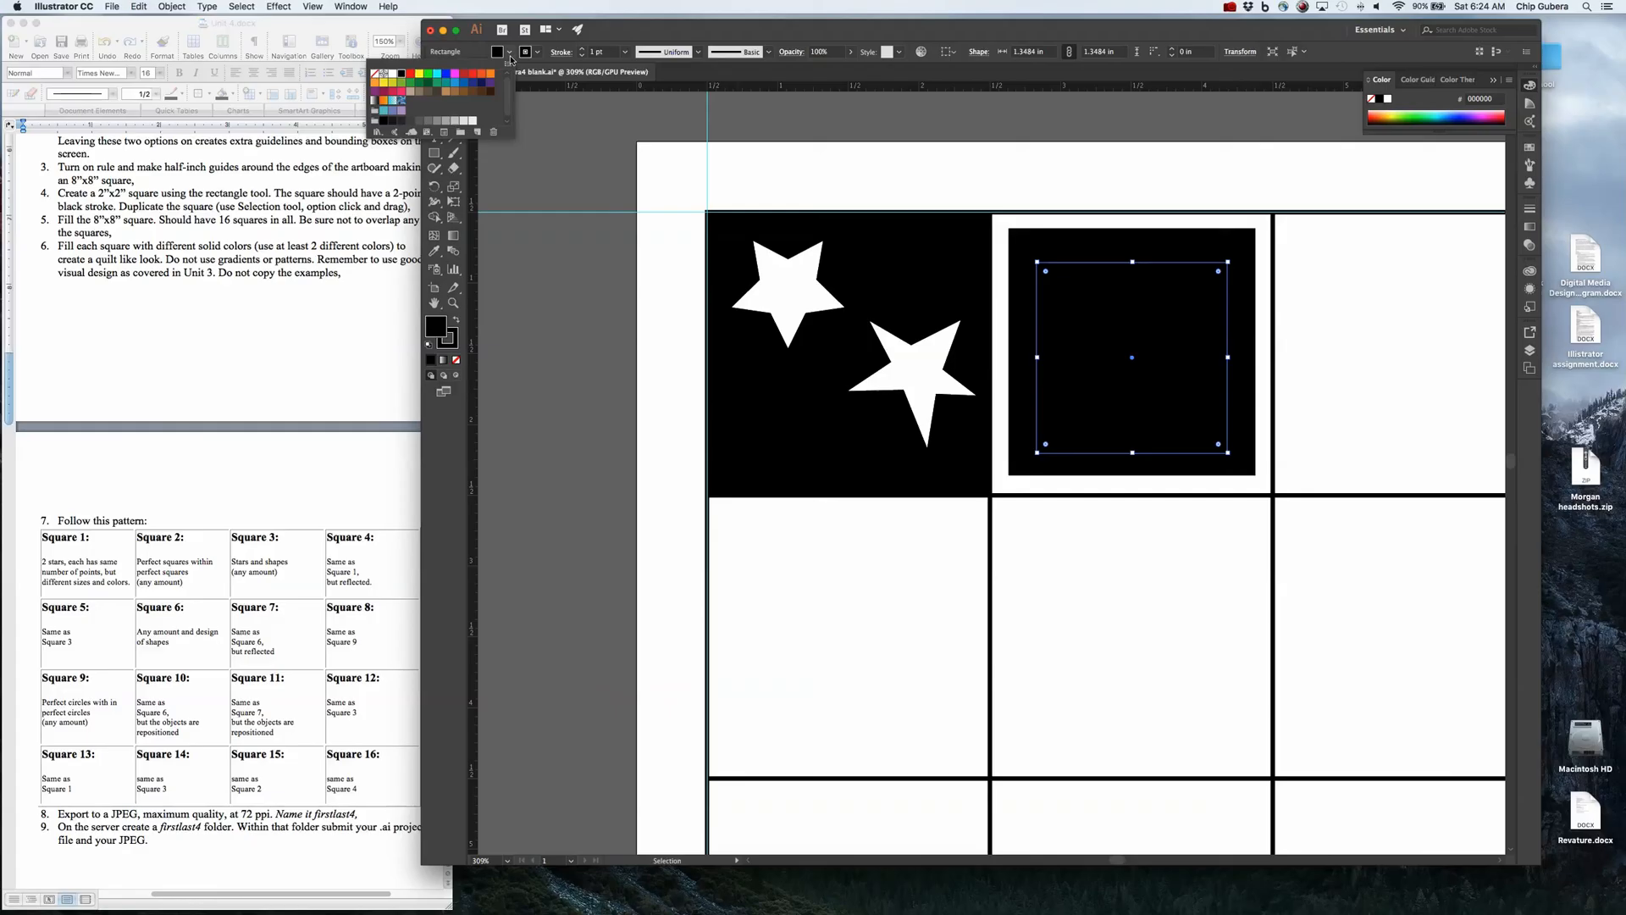
click(392, 74)
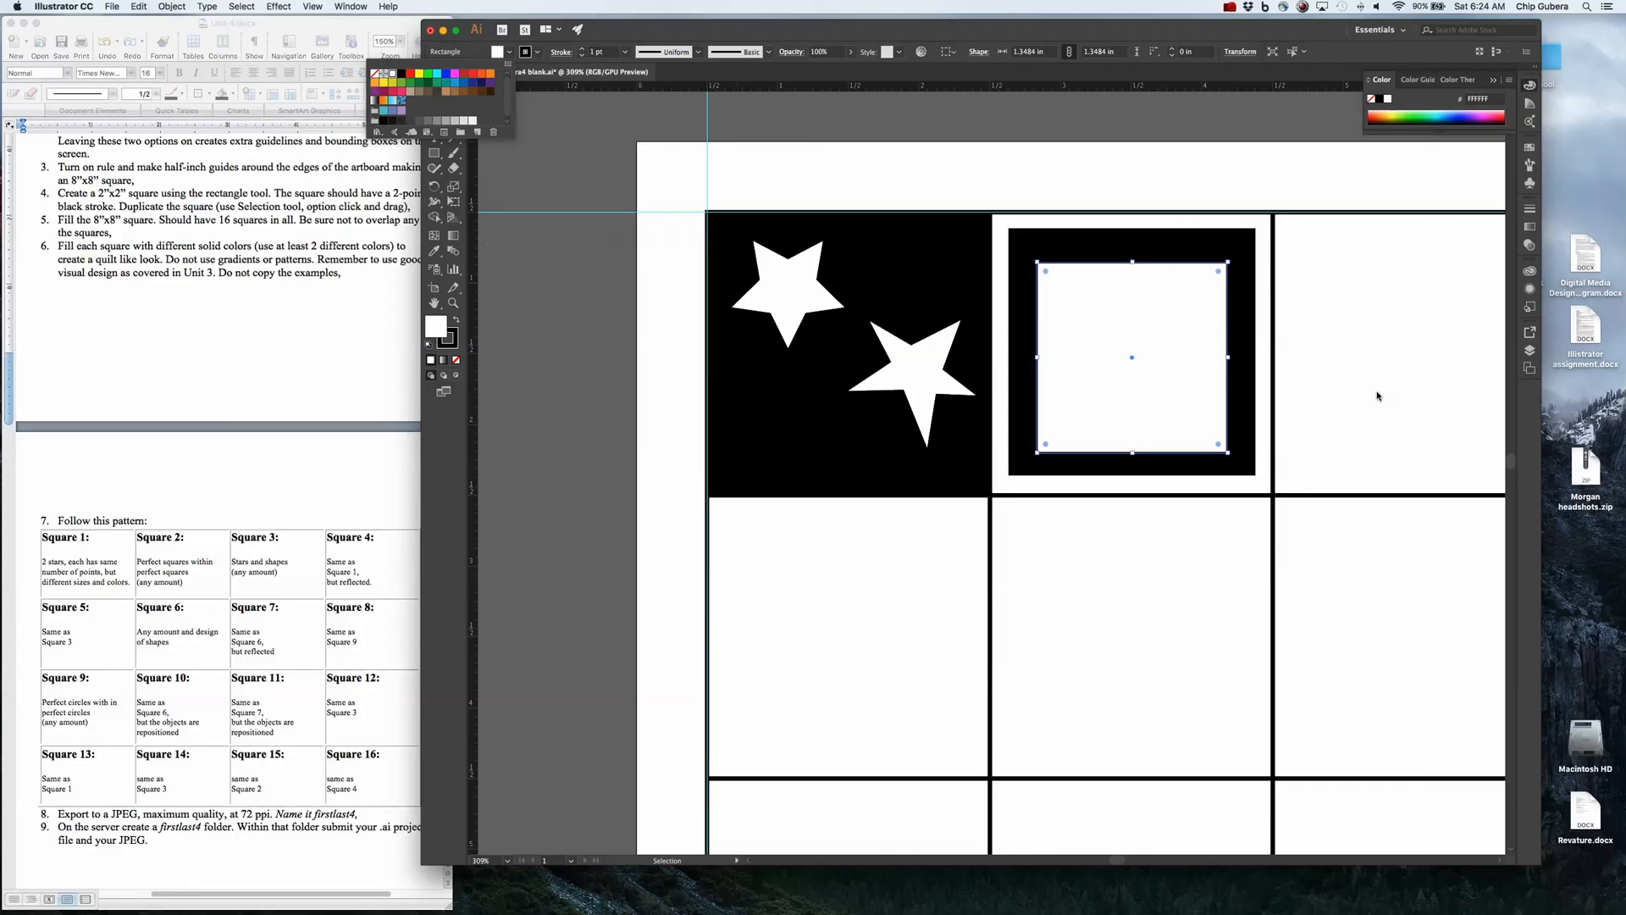
Step: Copy the pen-drawn star from Square 1 to the lower part of Square 3 and fill the copy with black
drag(1358, 399, 1210, 375)
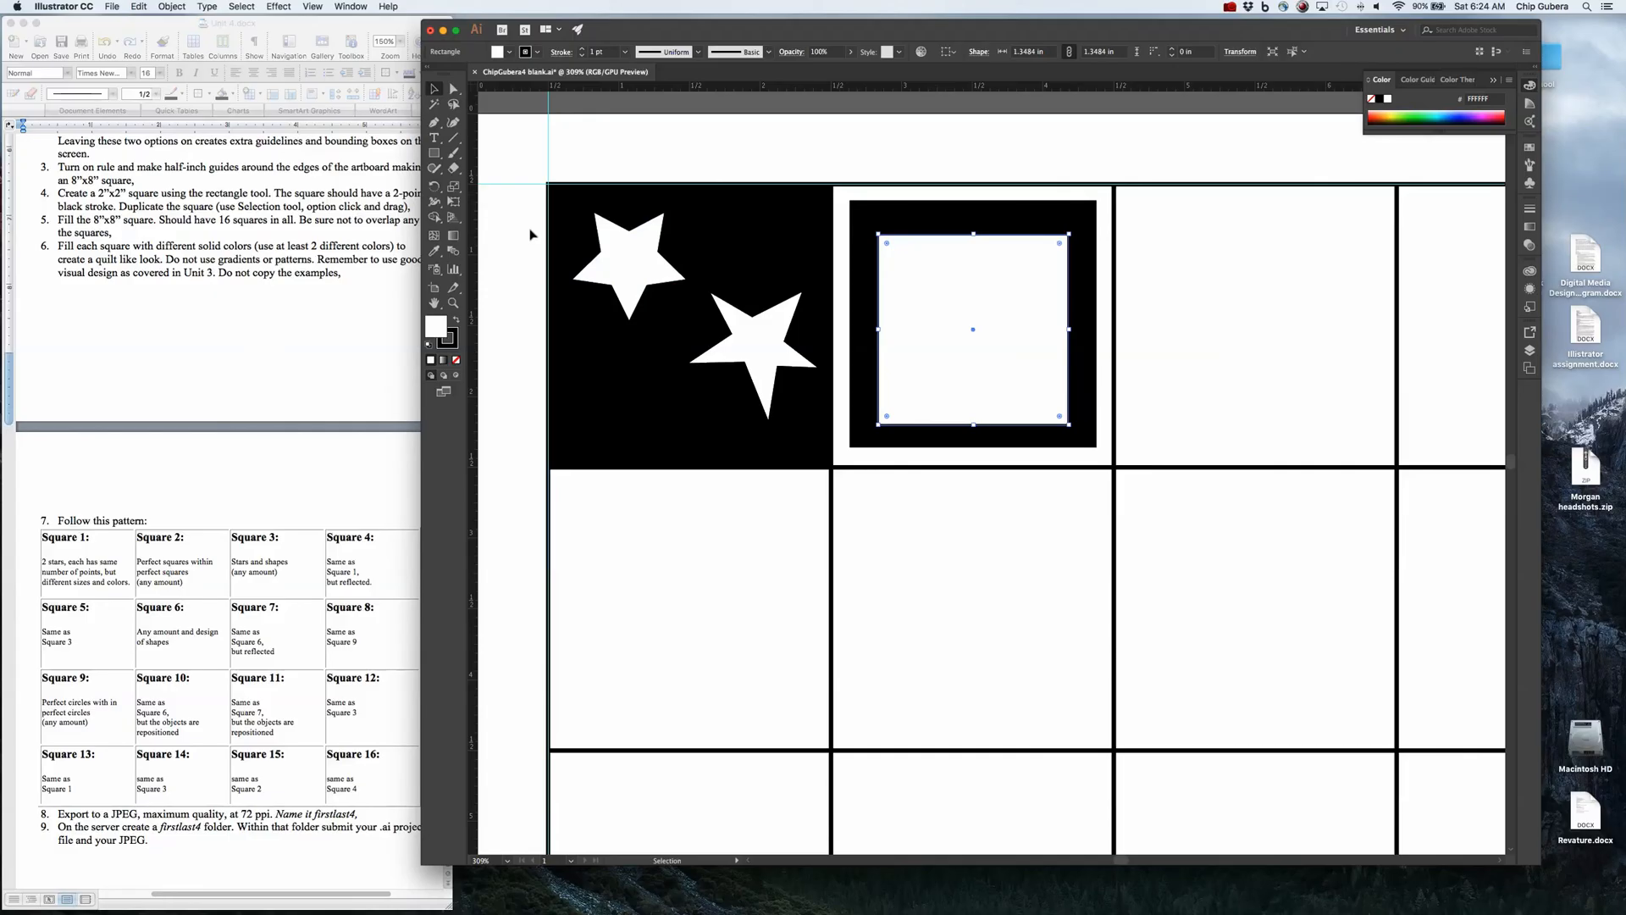
click(787, 333)
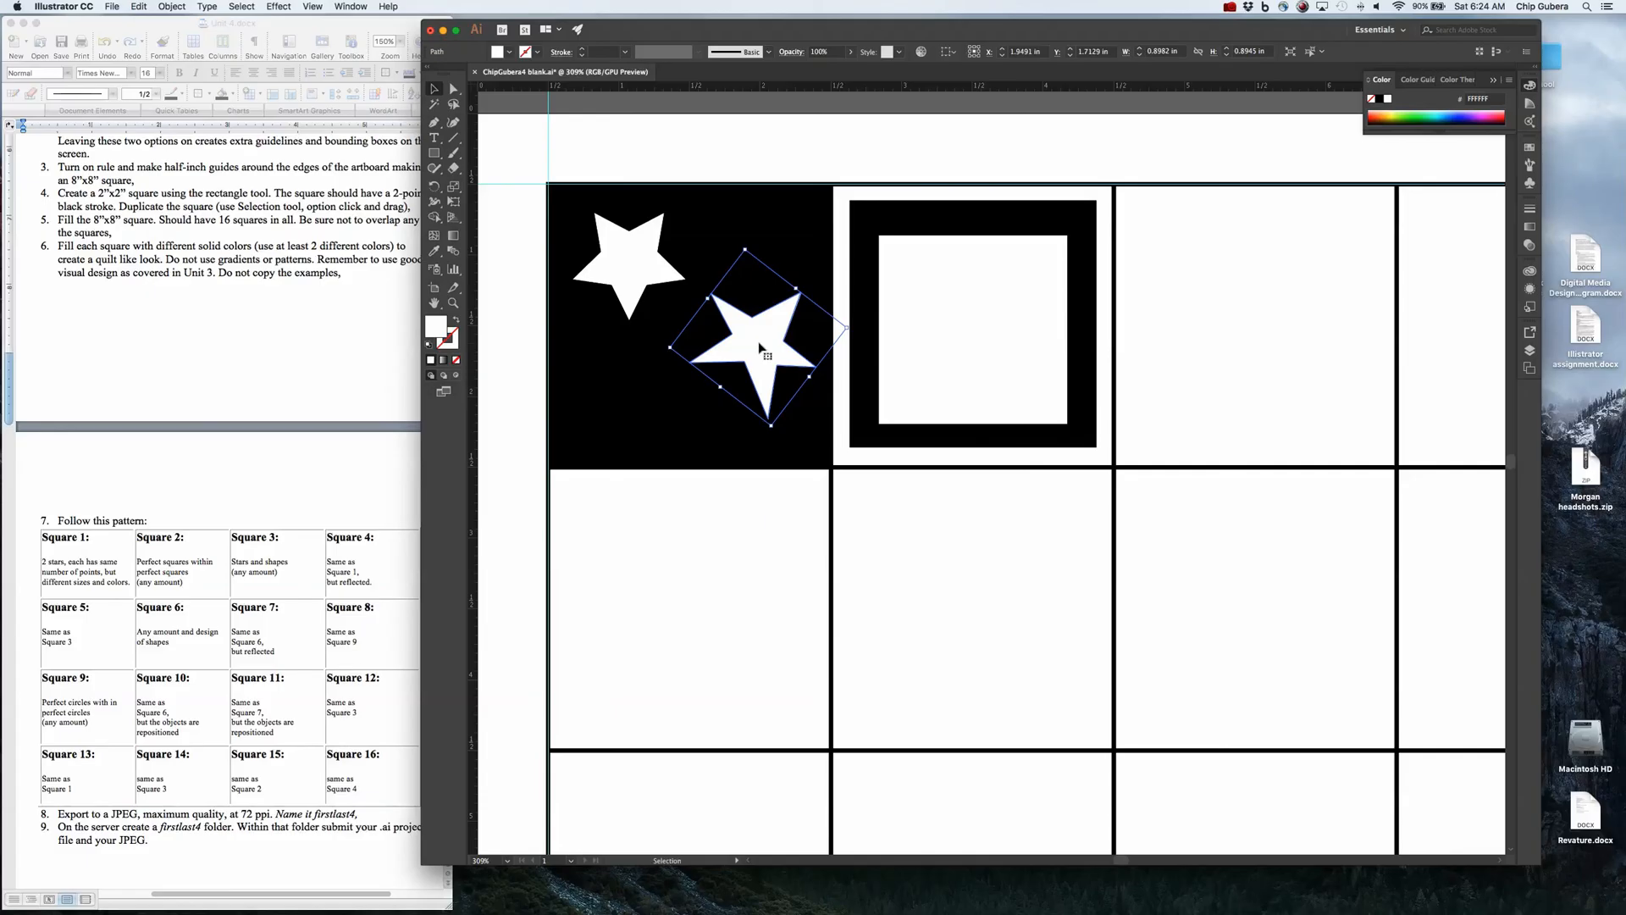
drag(760, 347, 1189, 387)
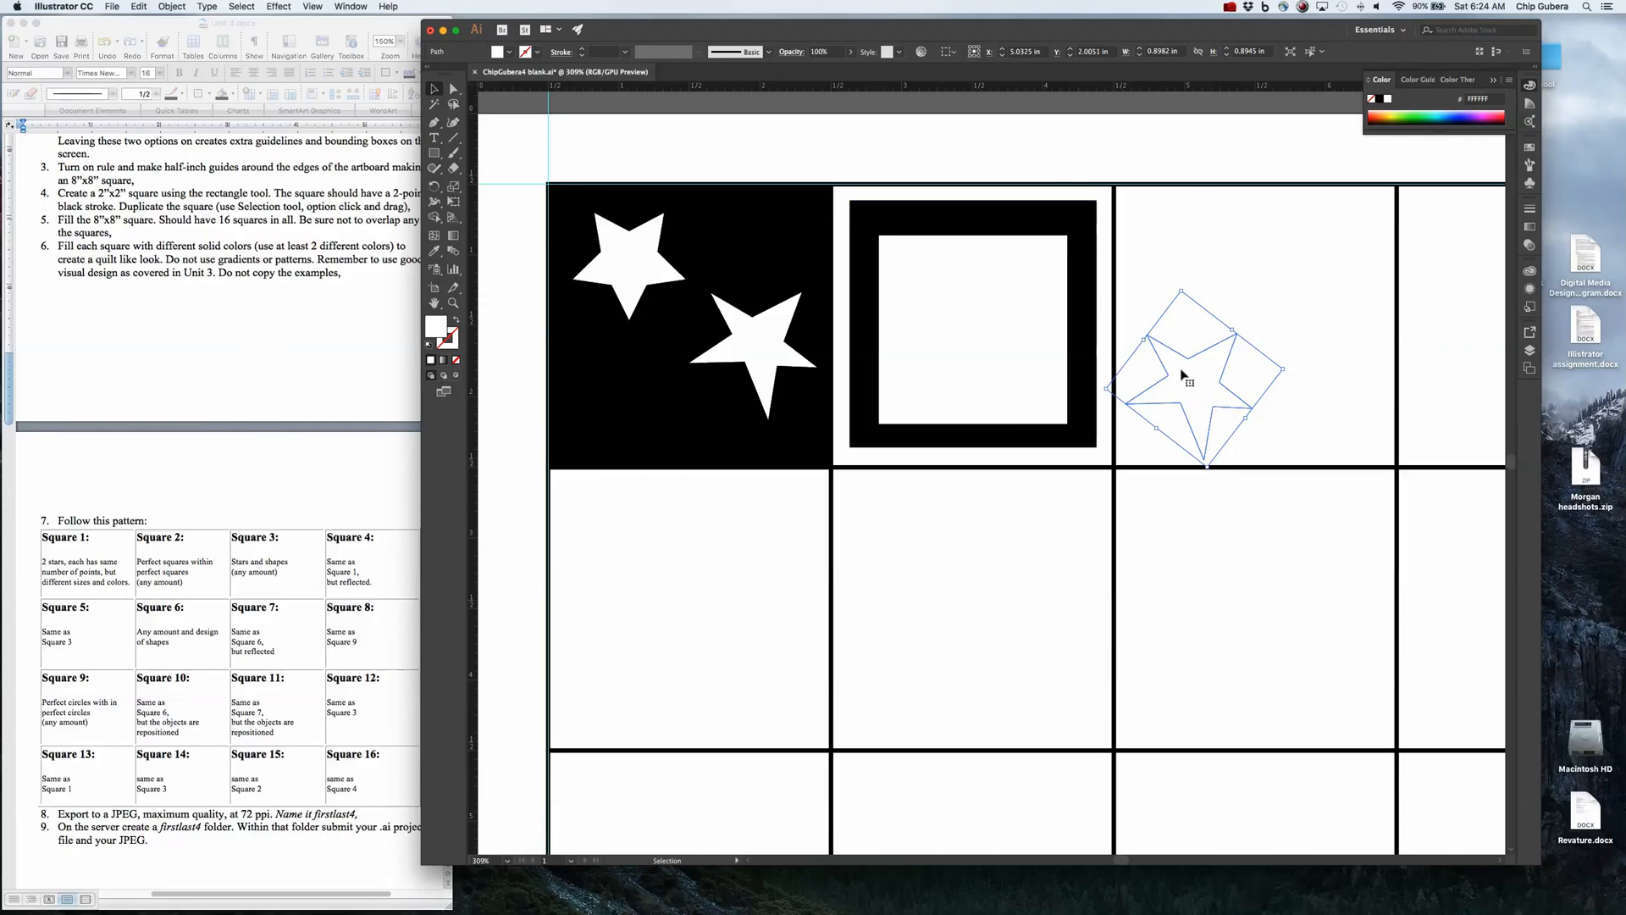
click(509, 53)
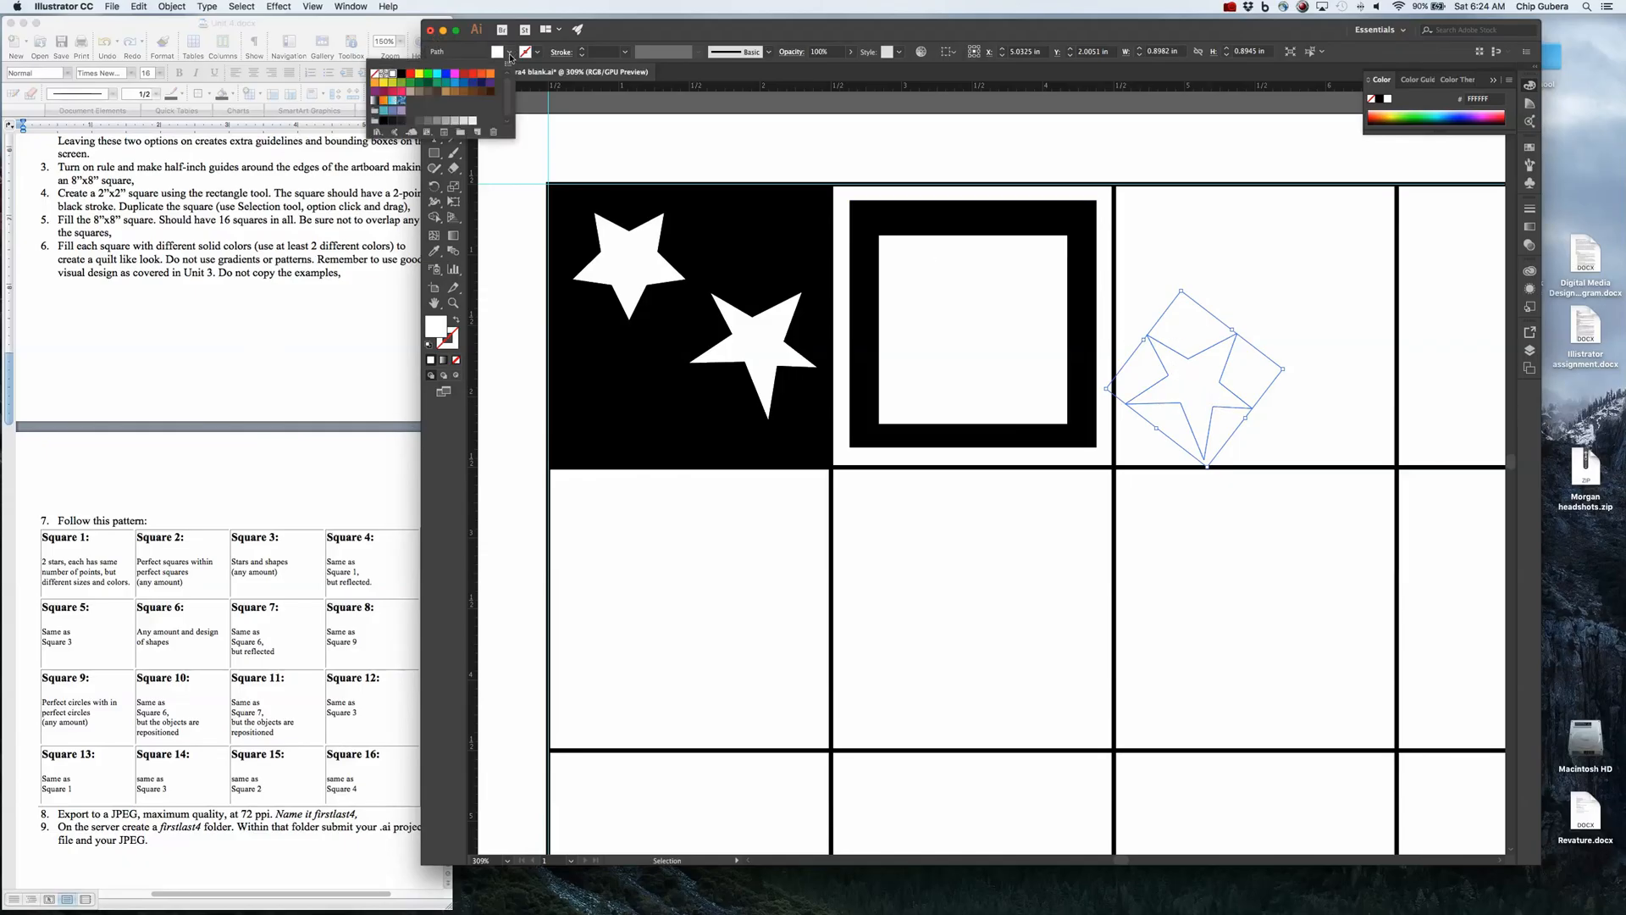
click(401, 74)
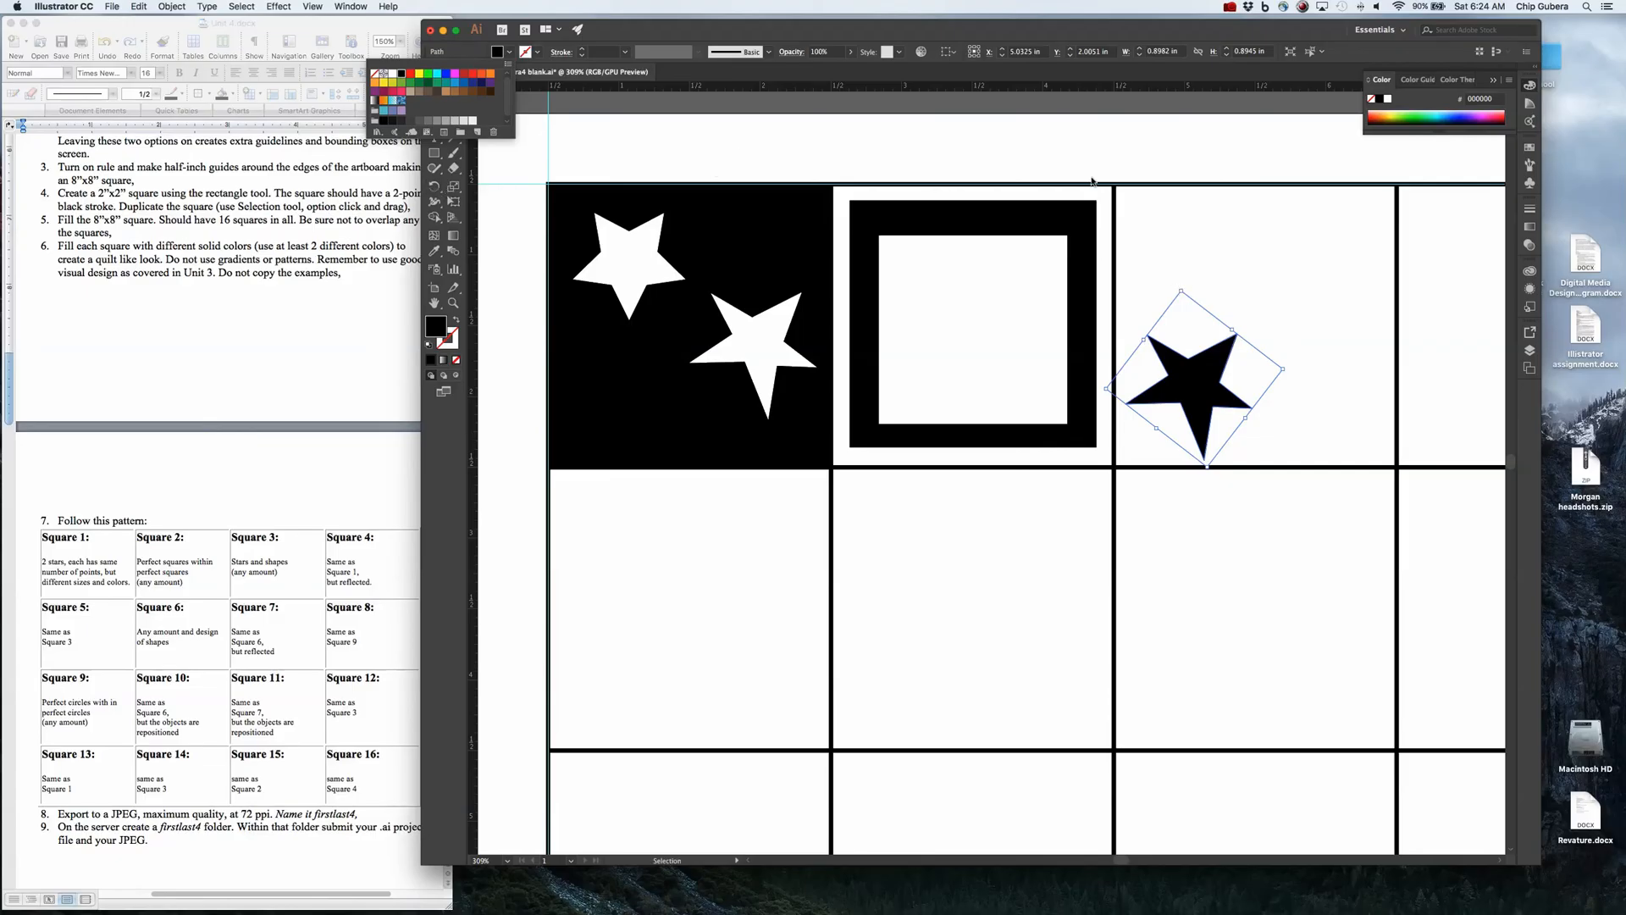
Step: Rotate the black star upright and move it to the upper-right corner of Square 3, about X 6.01 in, Y 0.97 in
click(1198, 247)
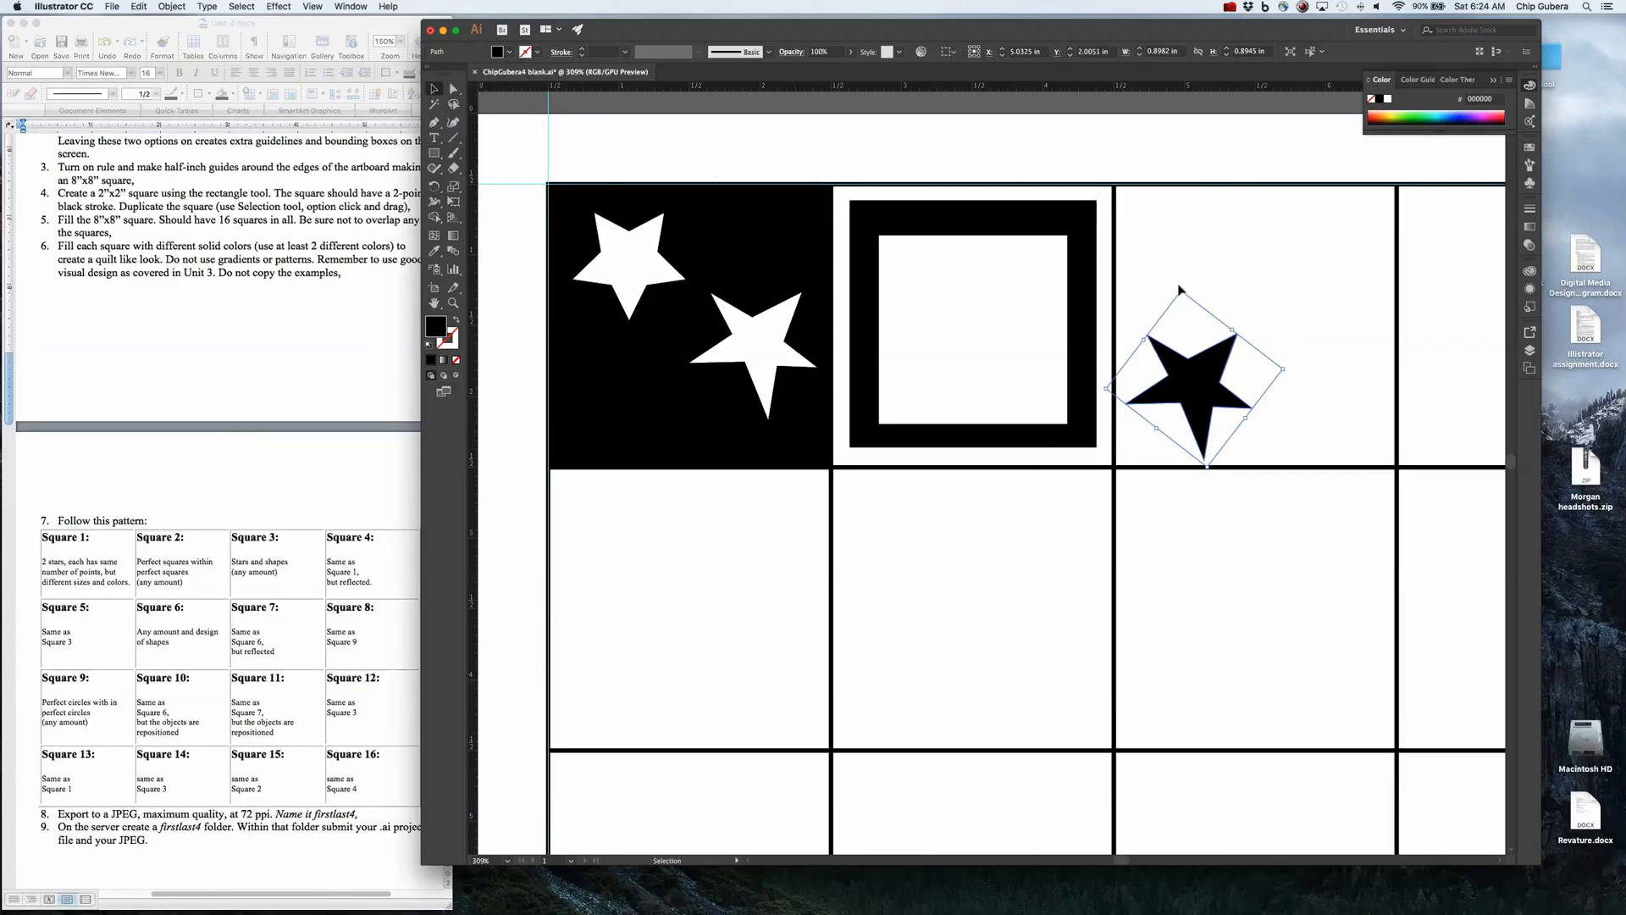
drag(1178, 285, 1334, 247)
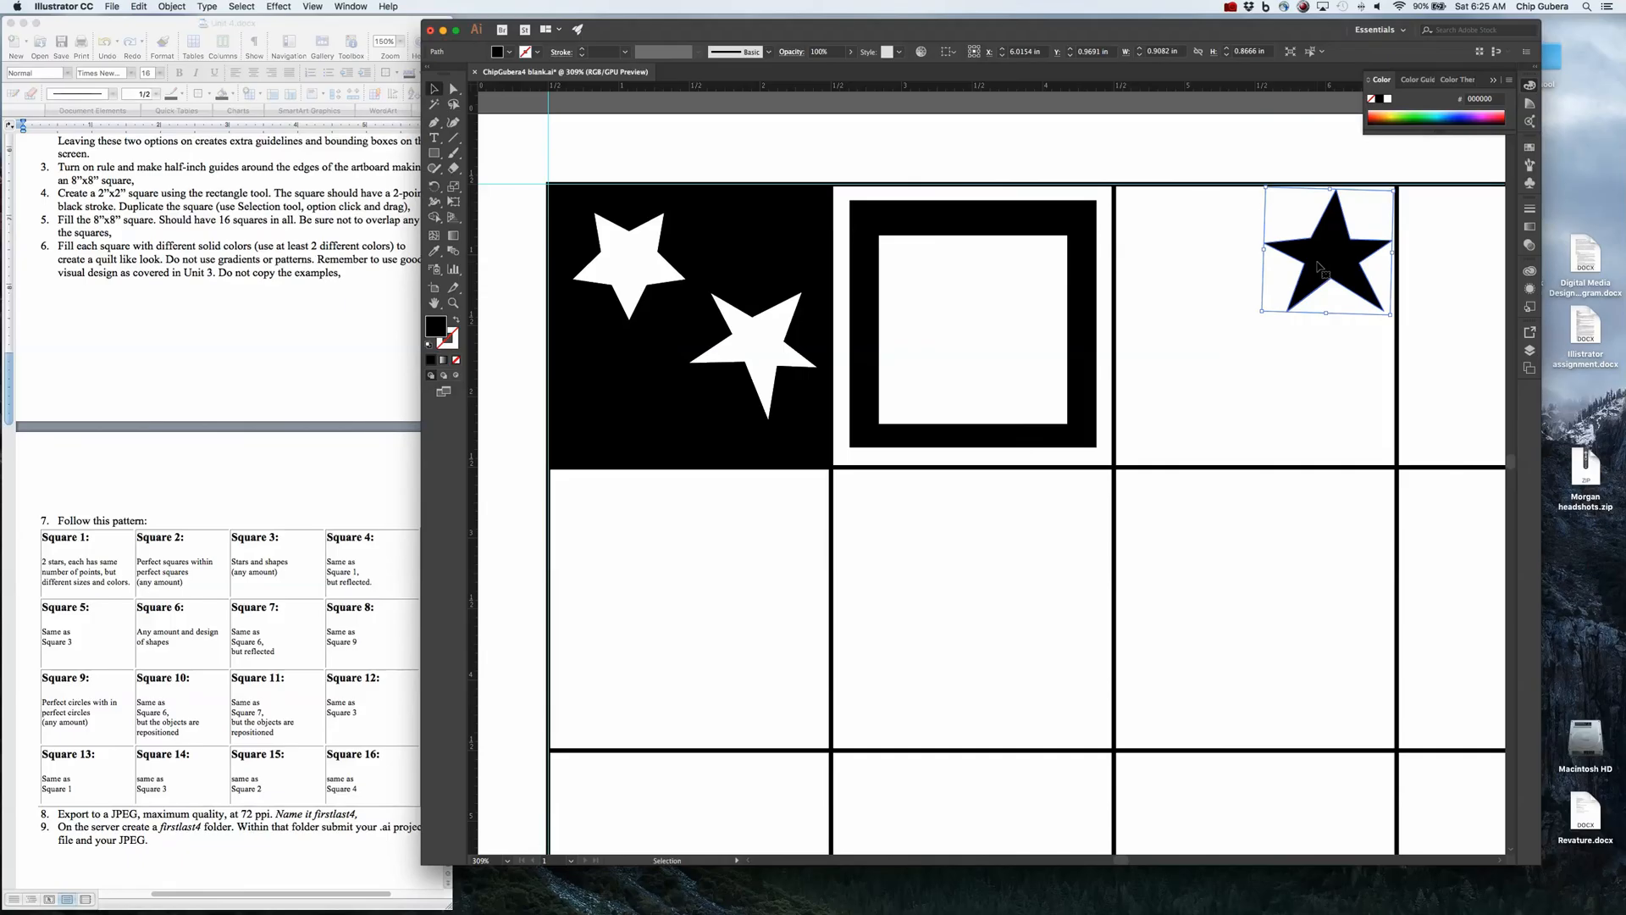
Step: Draw a closed, narrow black triangle about 0.9 in tall with the Pen tool, below and left of the star in Square 3
click(438, 156)
drag(440, 159, 493, 157)
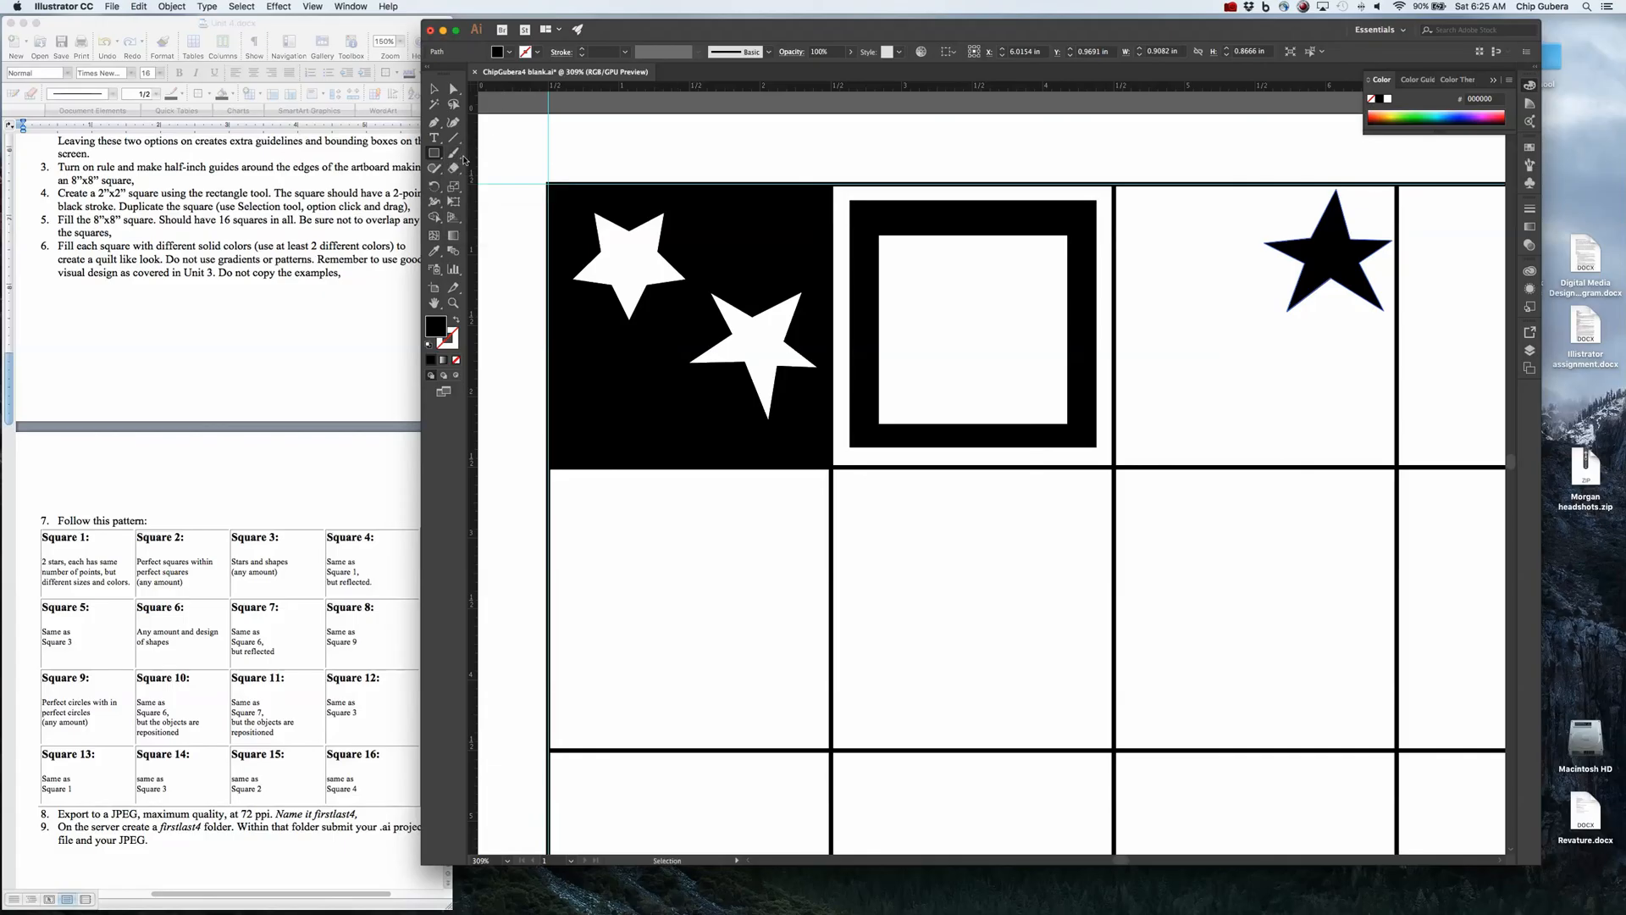
click(433, 122)
click(1151, 413)
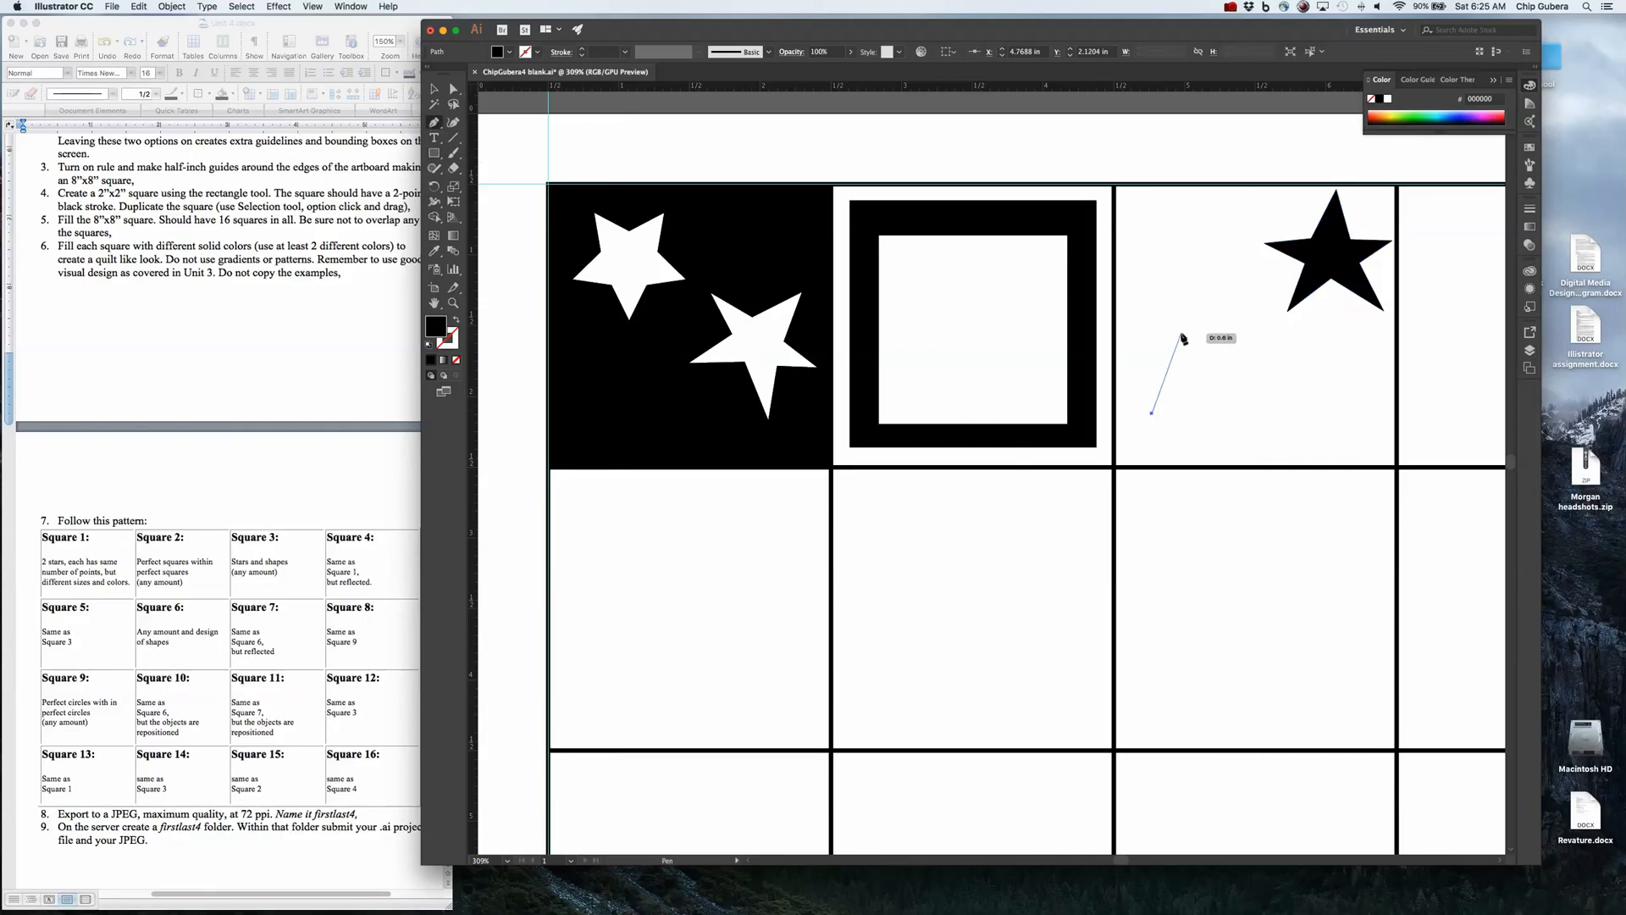
click(1188, 287)
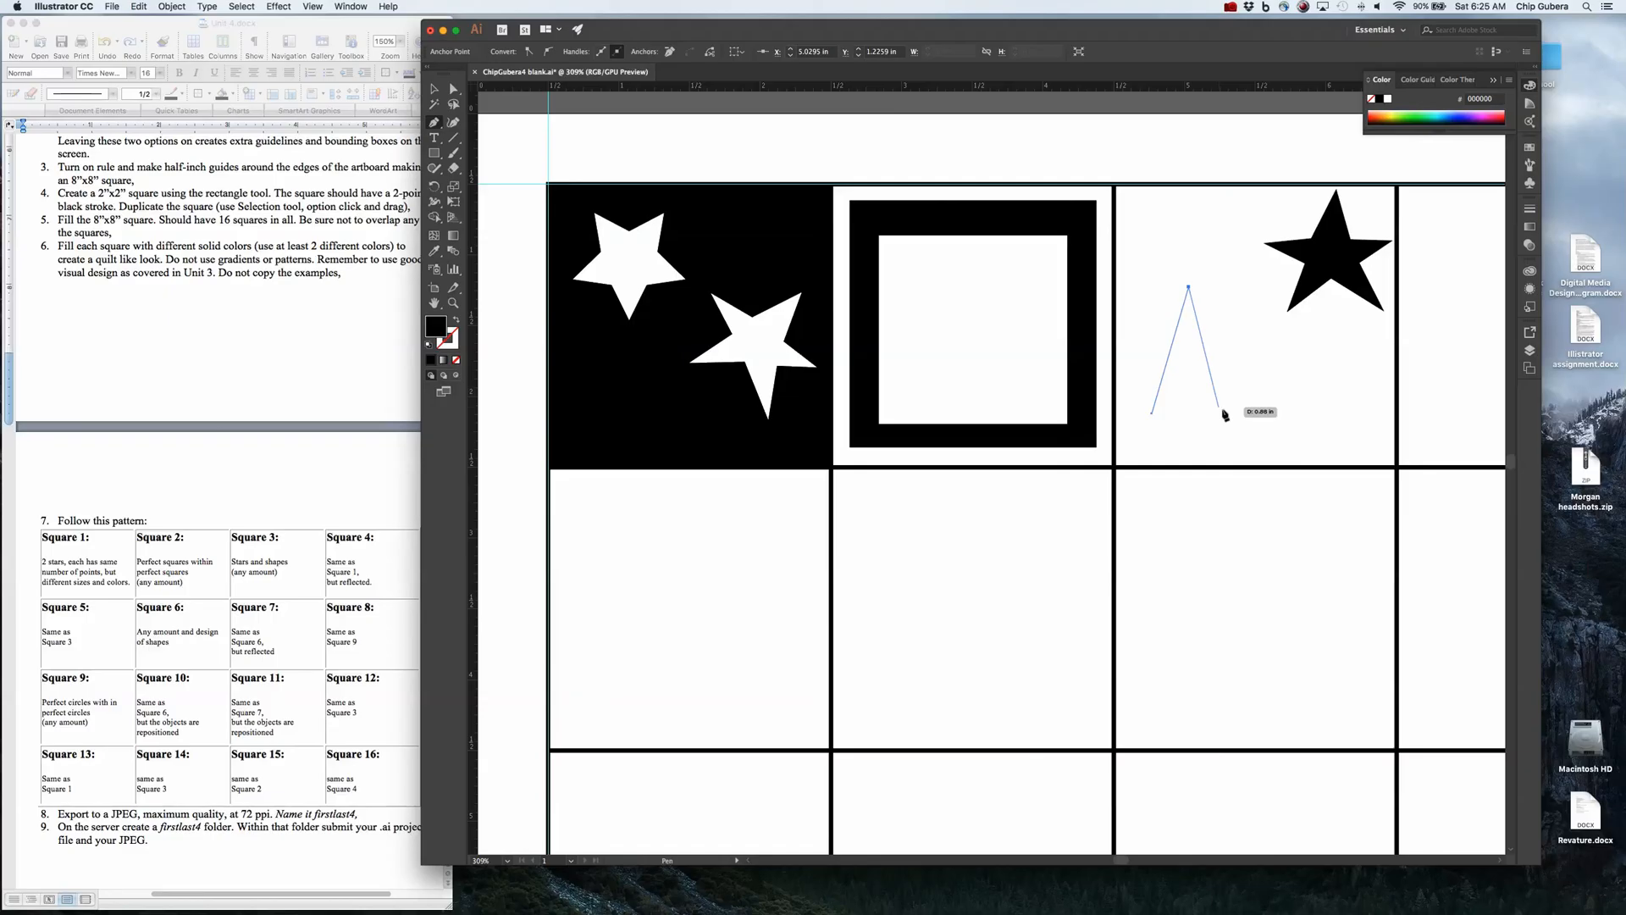
click(1227, 413)
click(1153, 414)
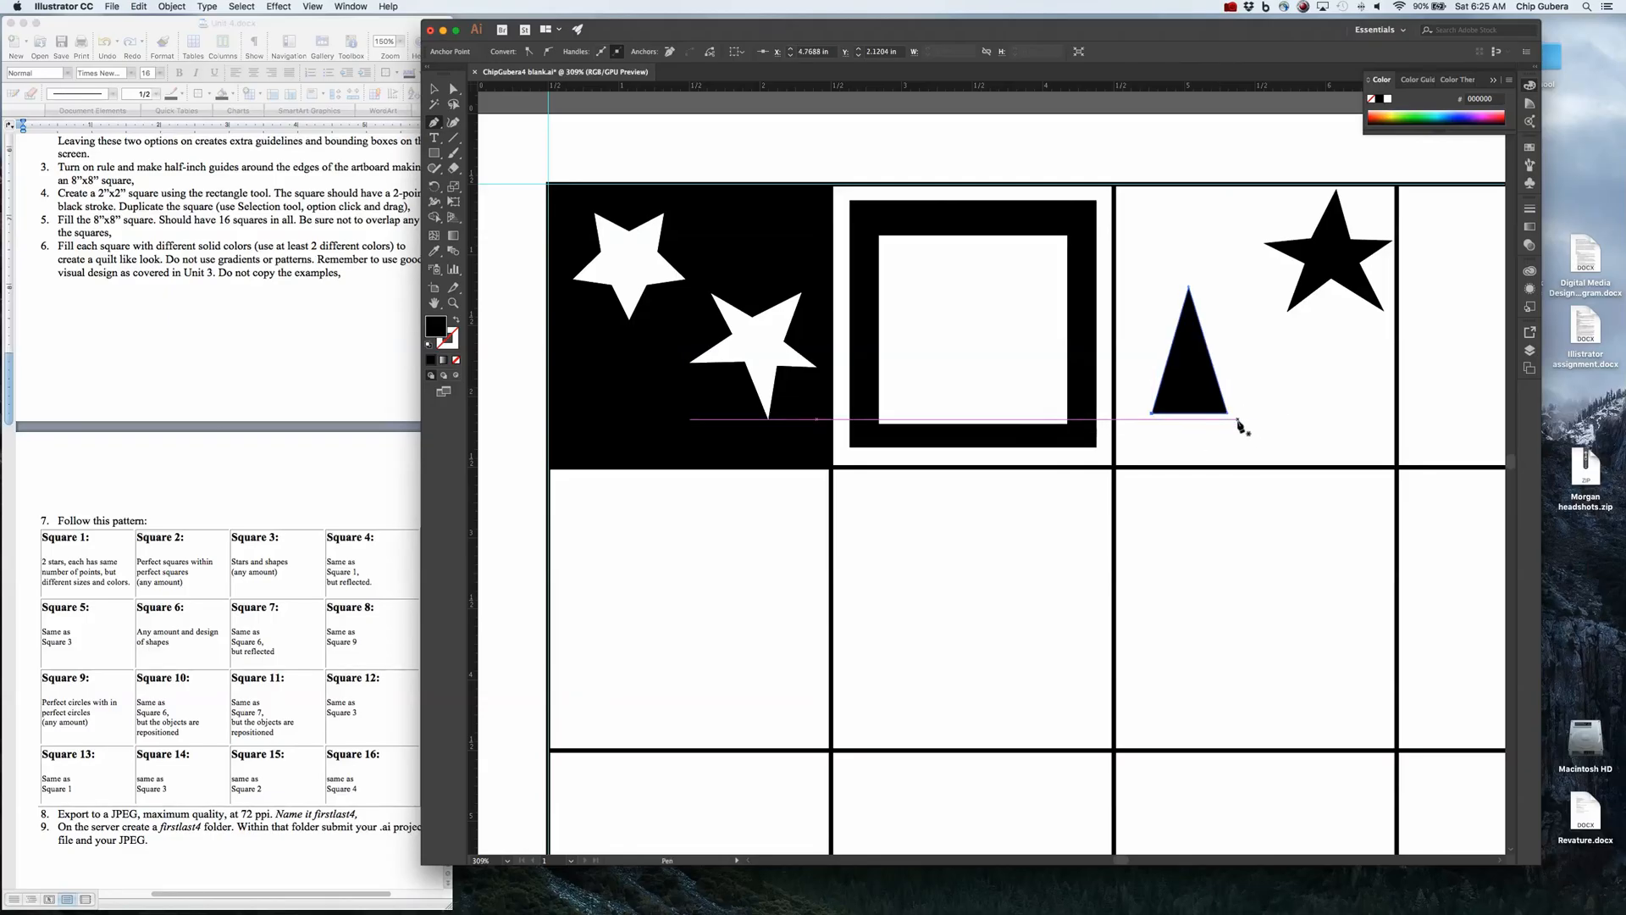
key(super)
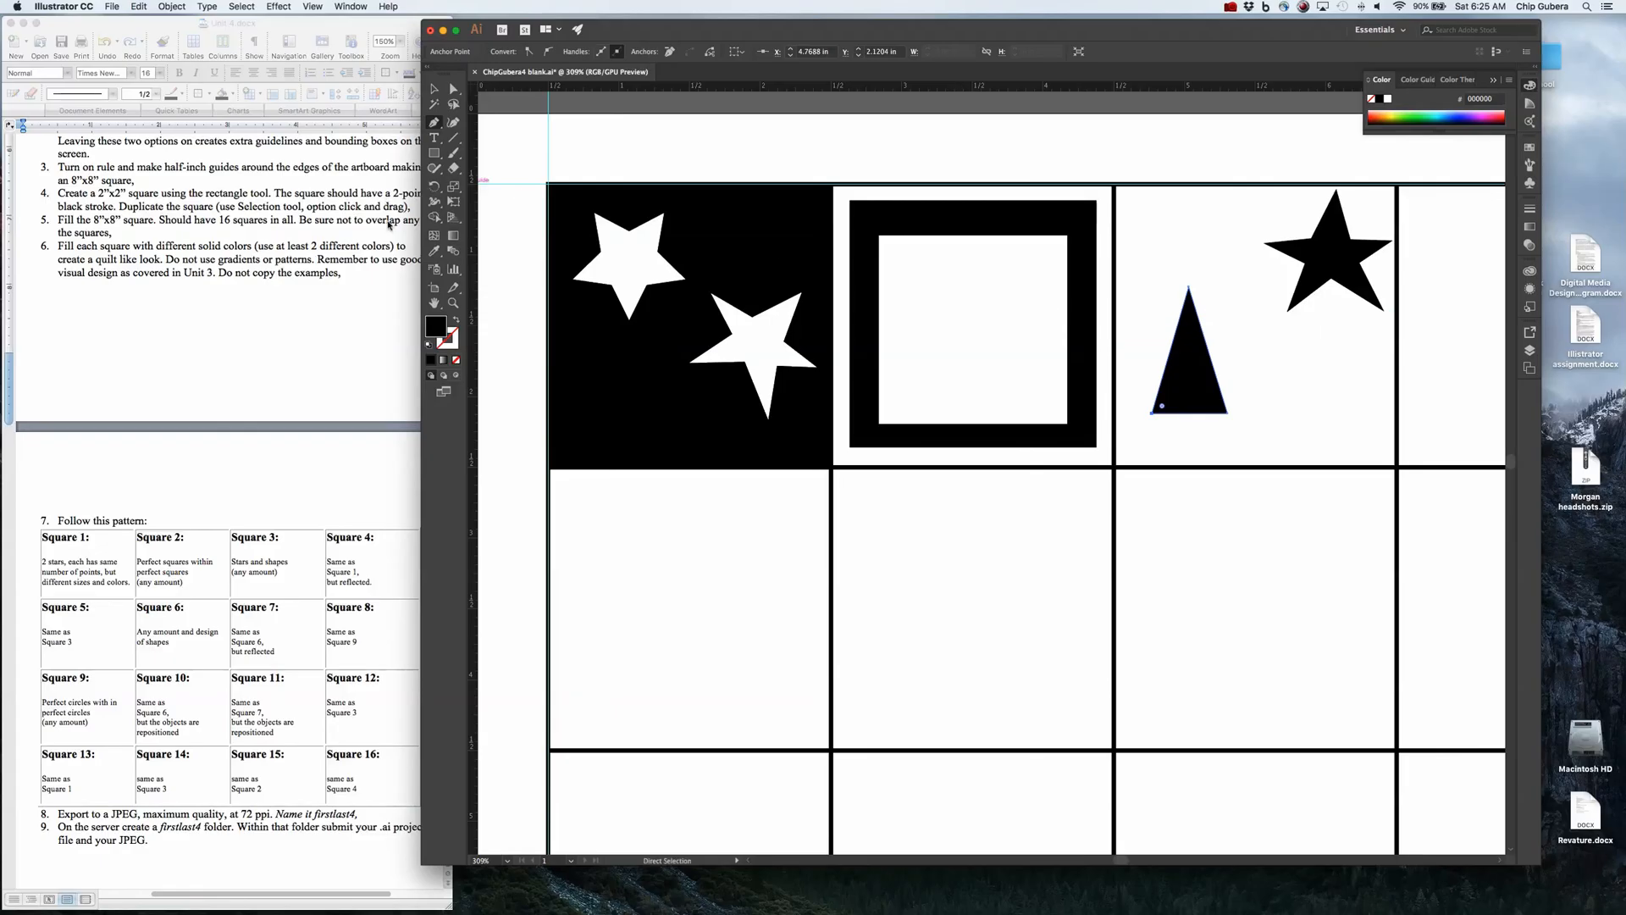
Step: Draw a black rectangle about 0.31 in tall against the triangle's base and stretch it across Square 3 to about 1.99 in wide
click(434, 153)
drag(1129, 419, 1386, 462)
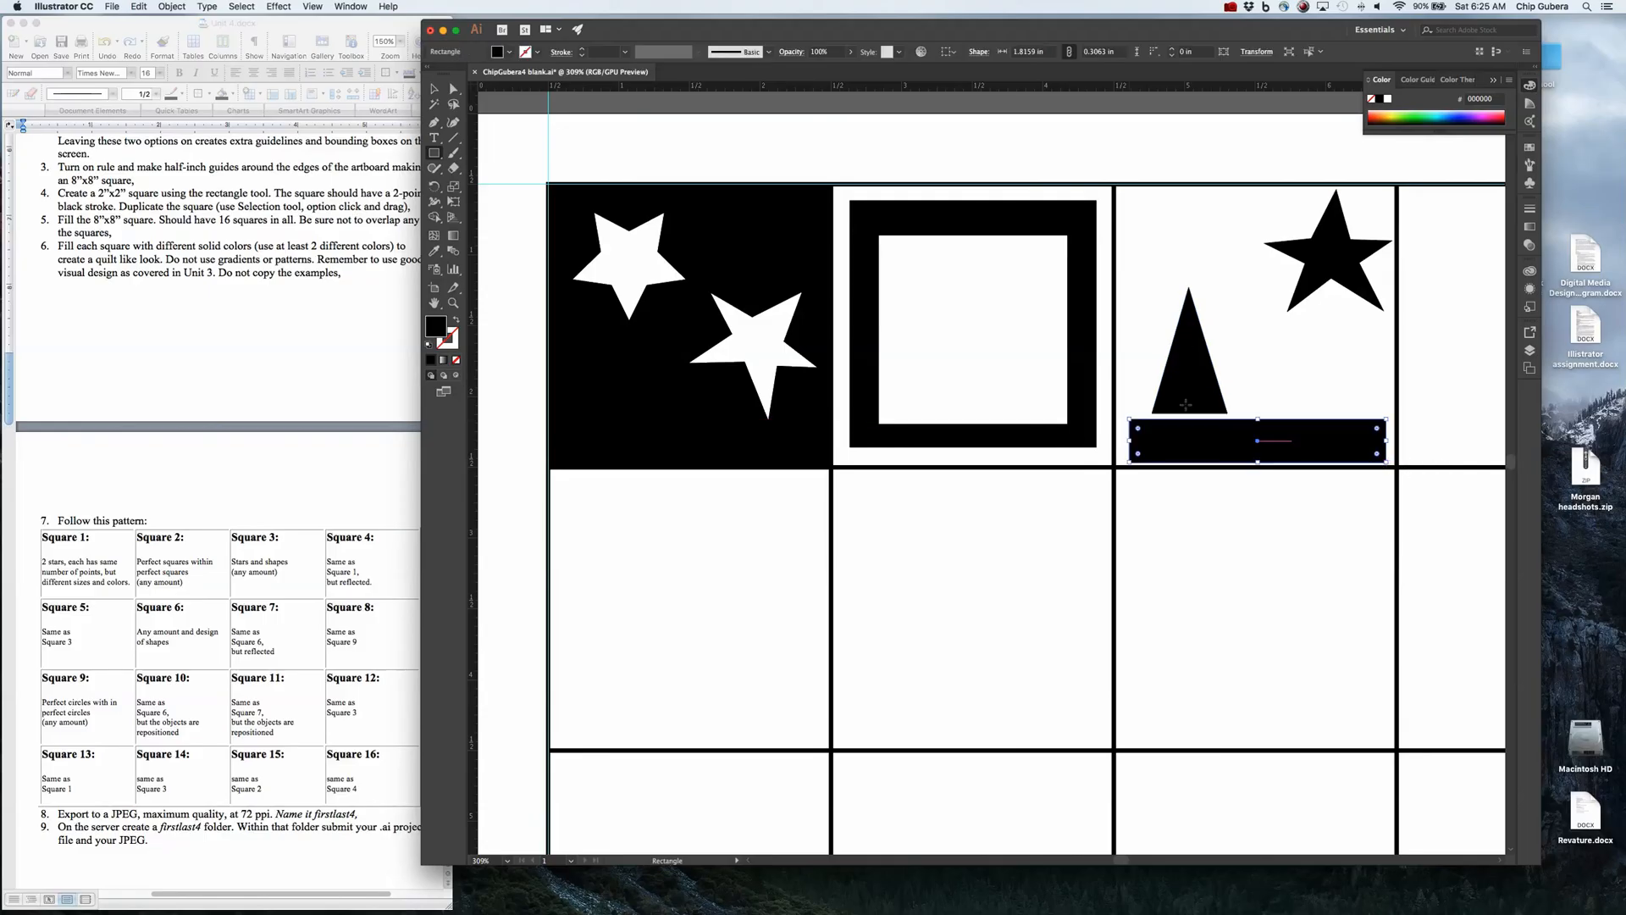
click(433, 89)
drag(1312, 450, 1393, 435)
drag(1127, 435, 1114, 434)
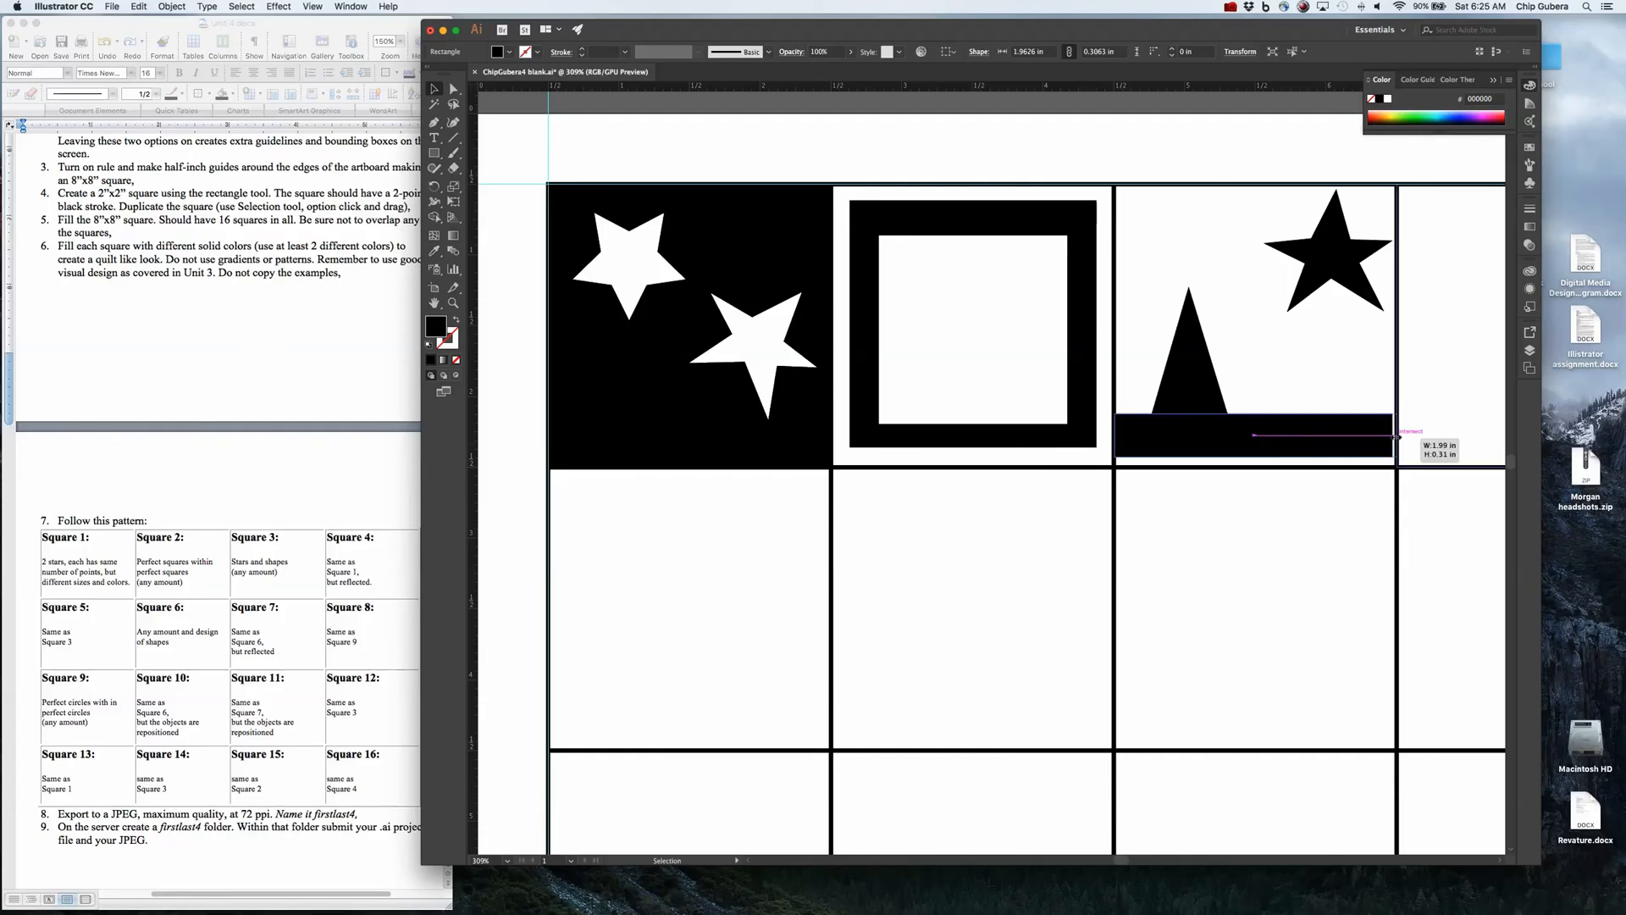
click(1282, 393)
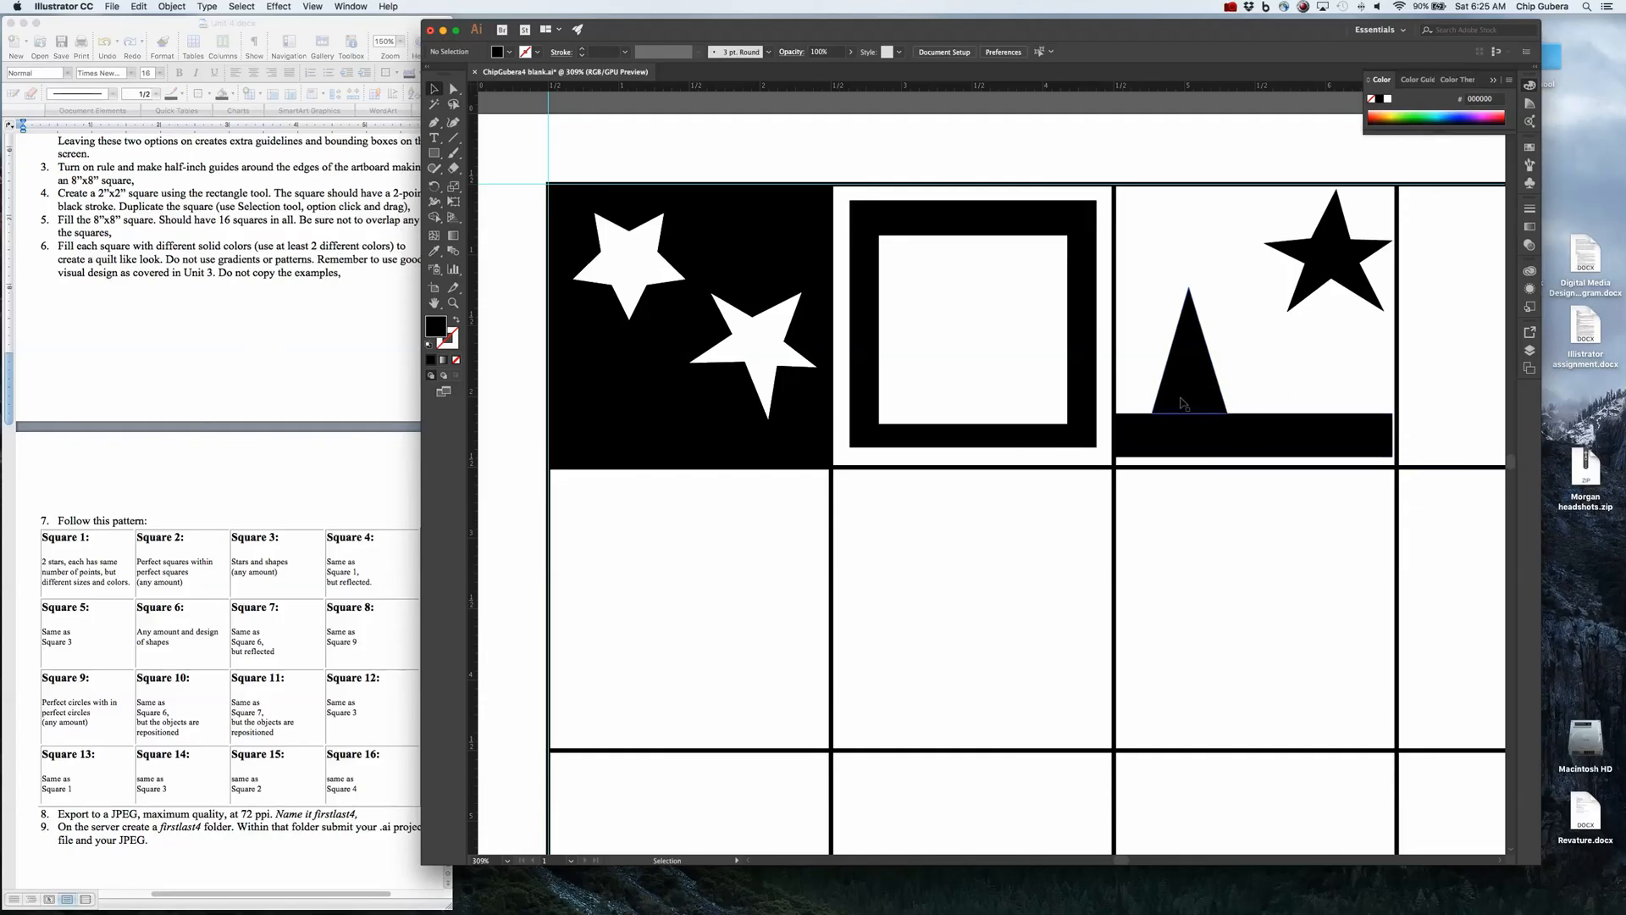
click(1381, 446)
drag(1391, 435, 1395, 437)
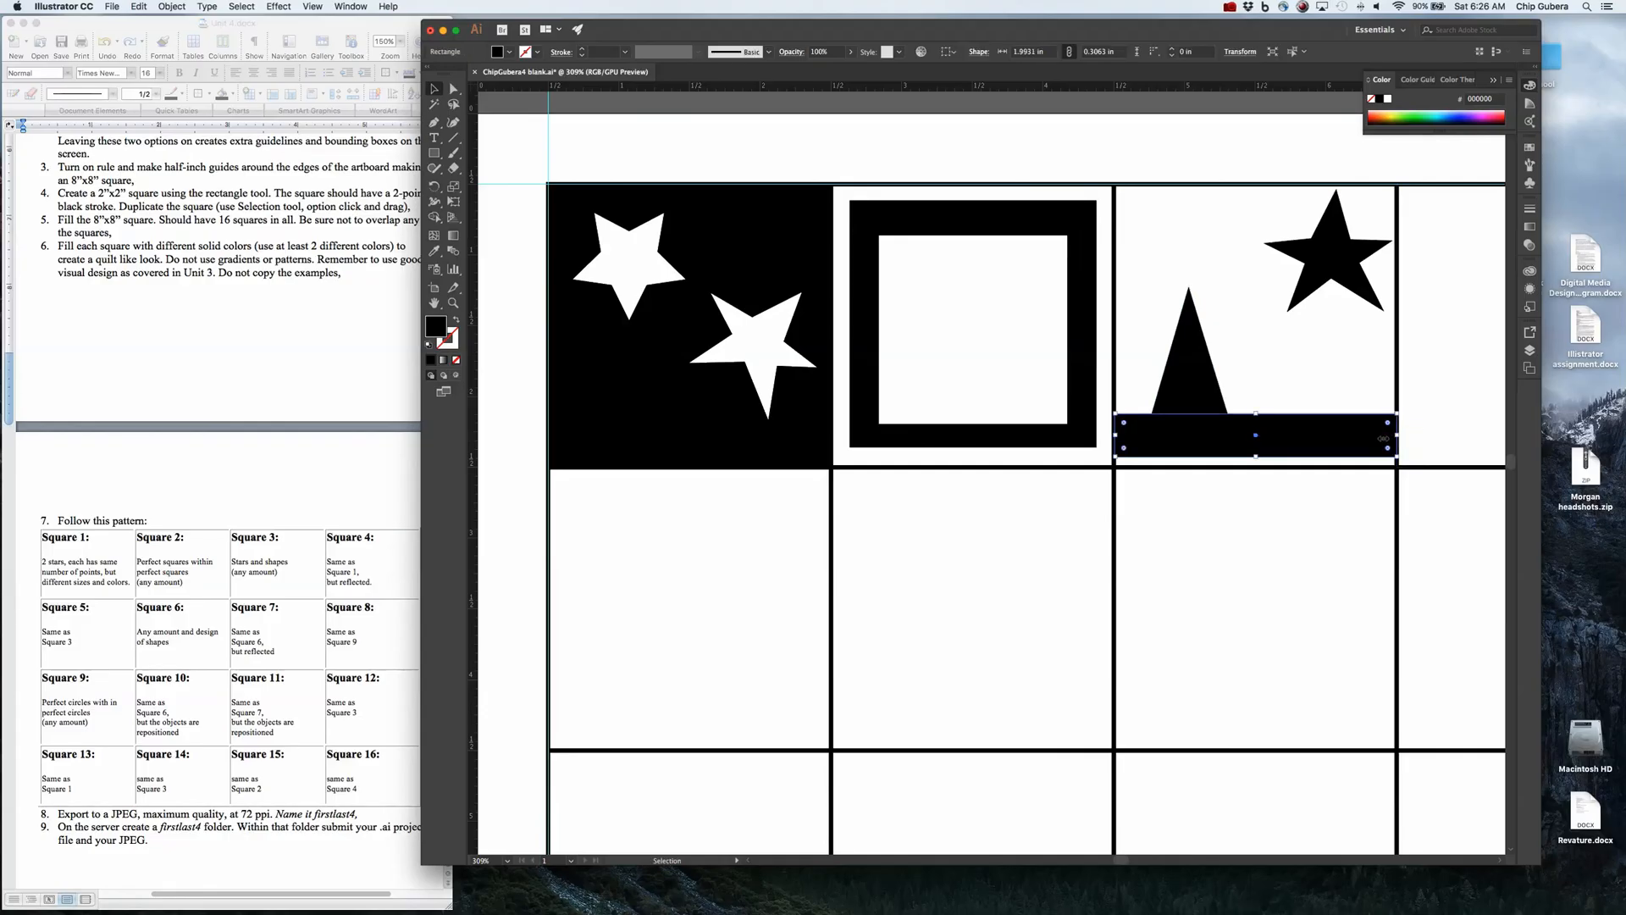
Step: Give the wide black rectangle under the triangle in Square 3 a white 1 pt stroke
click(1278, 395)
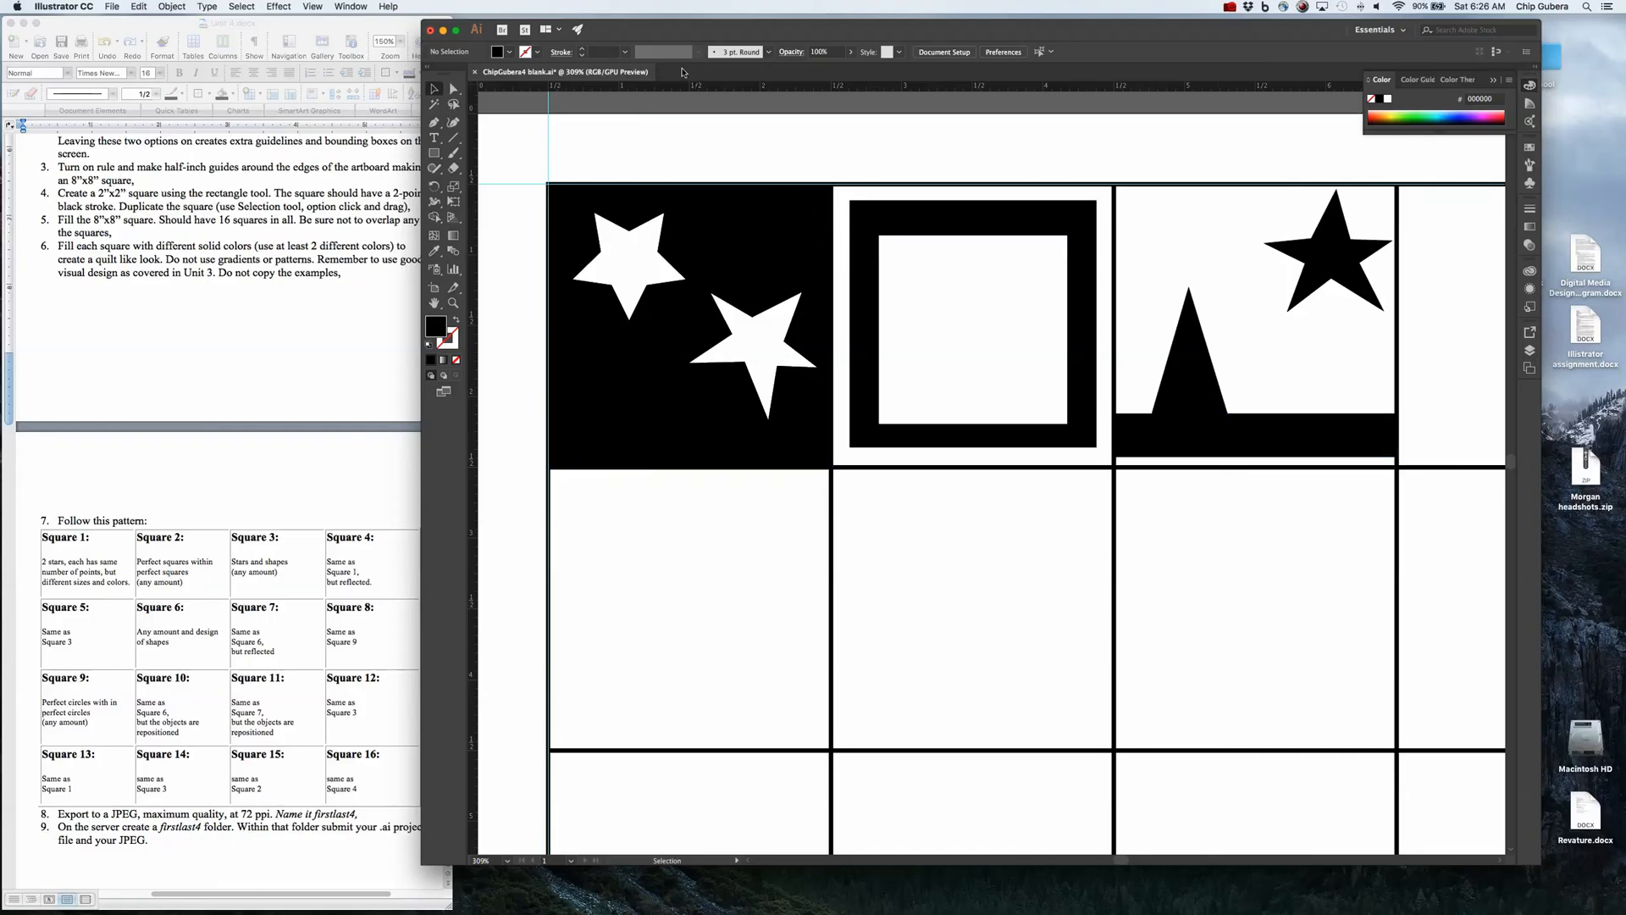
click(535, 54)
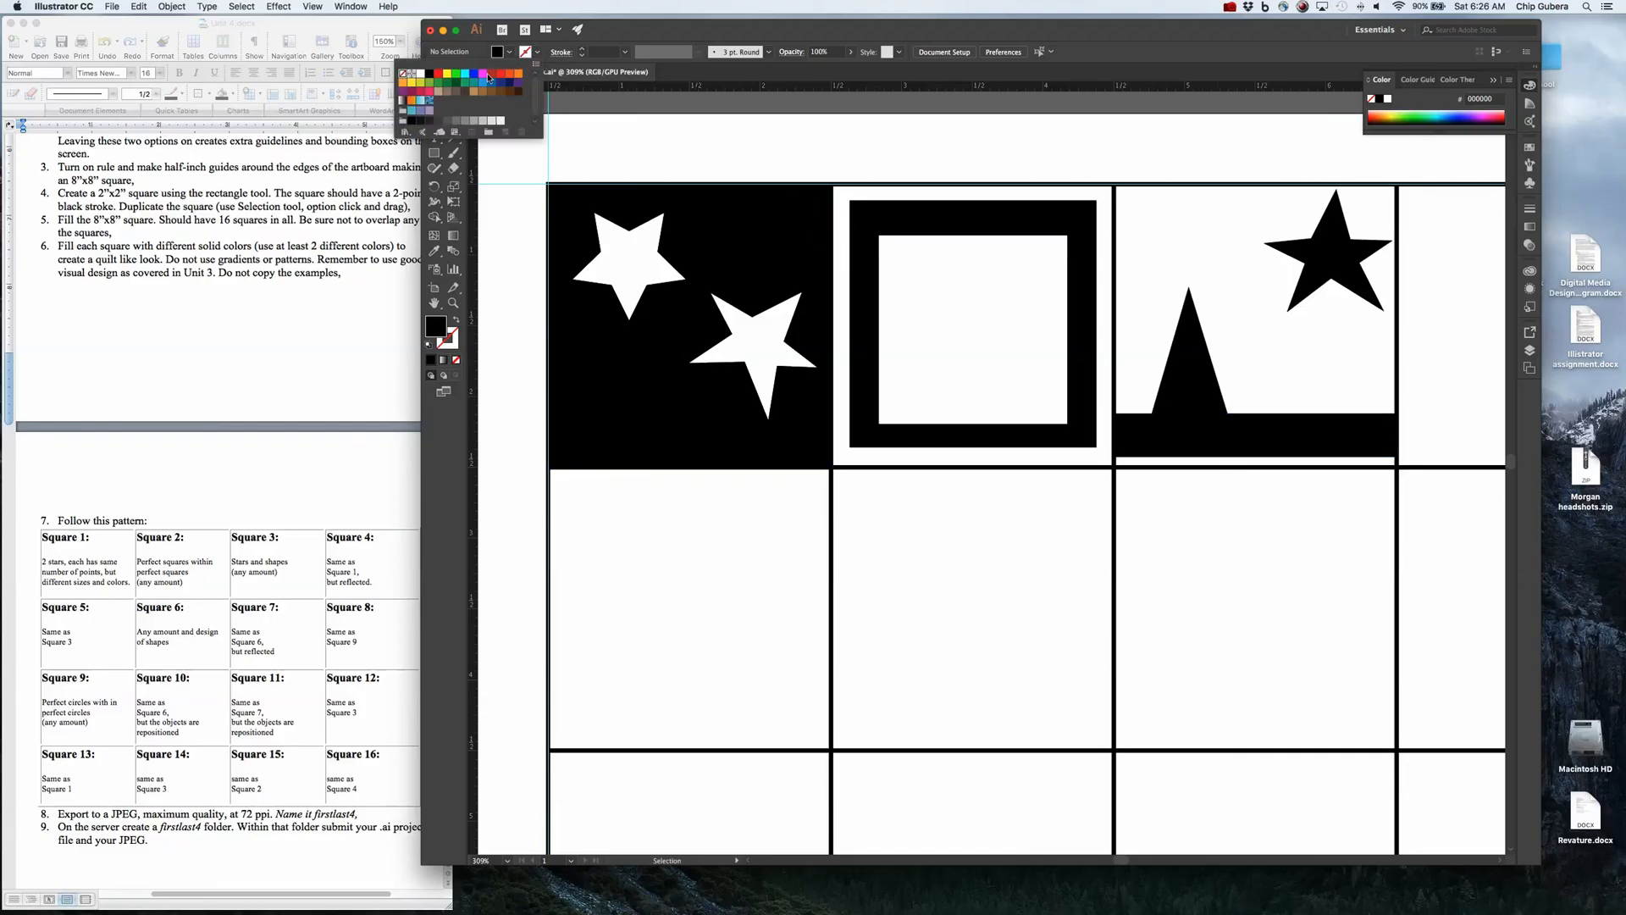
click(419, 76)
click(1267, 453)
click(1289, 449)
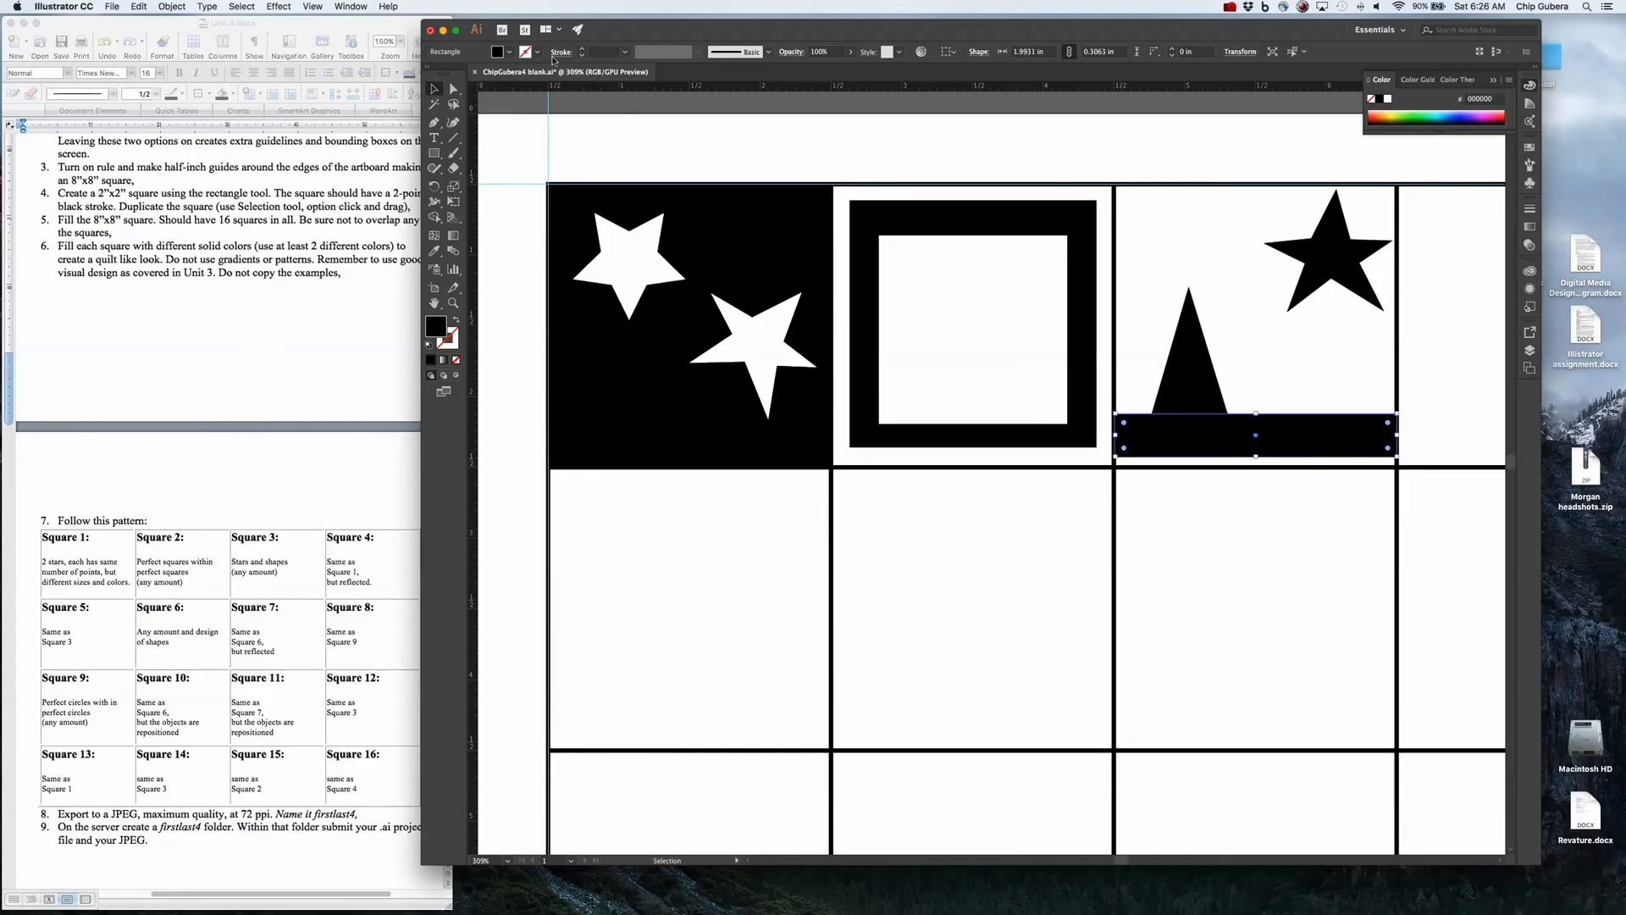
click(534, 56)
click(418, 74)
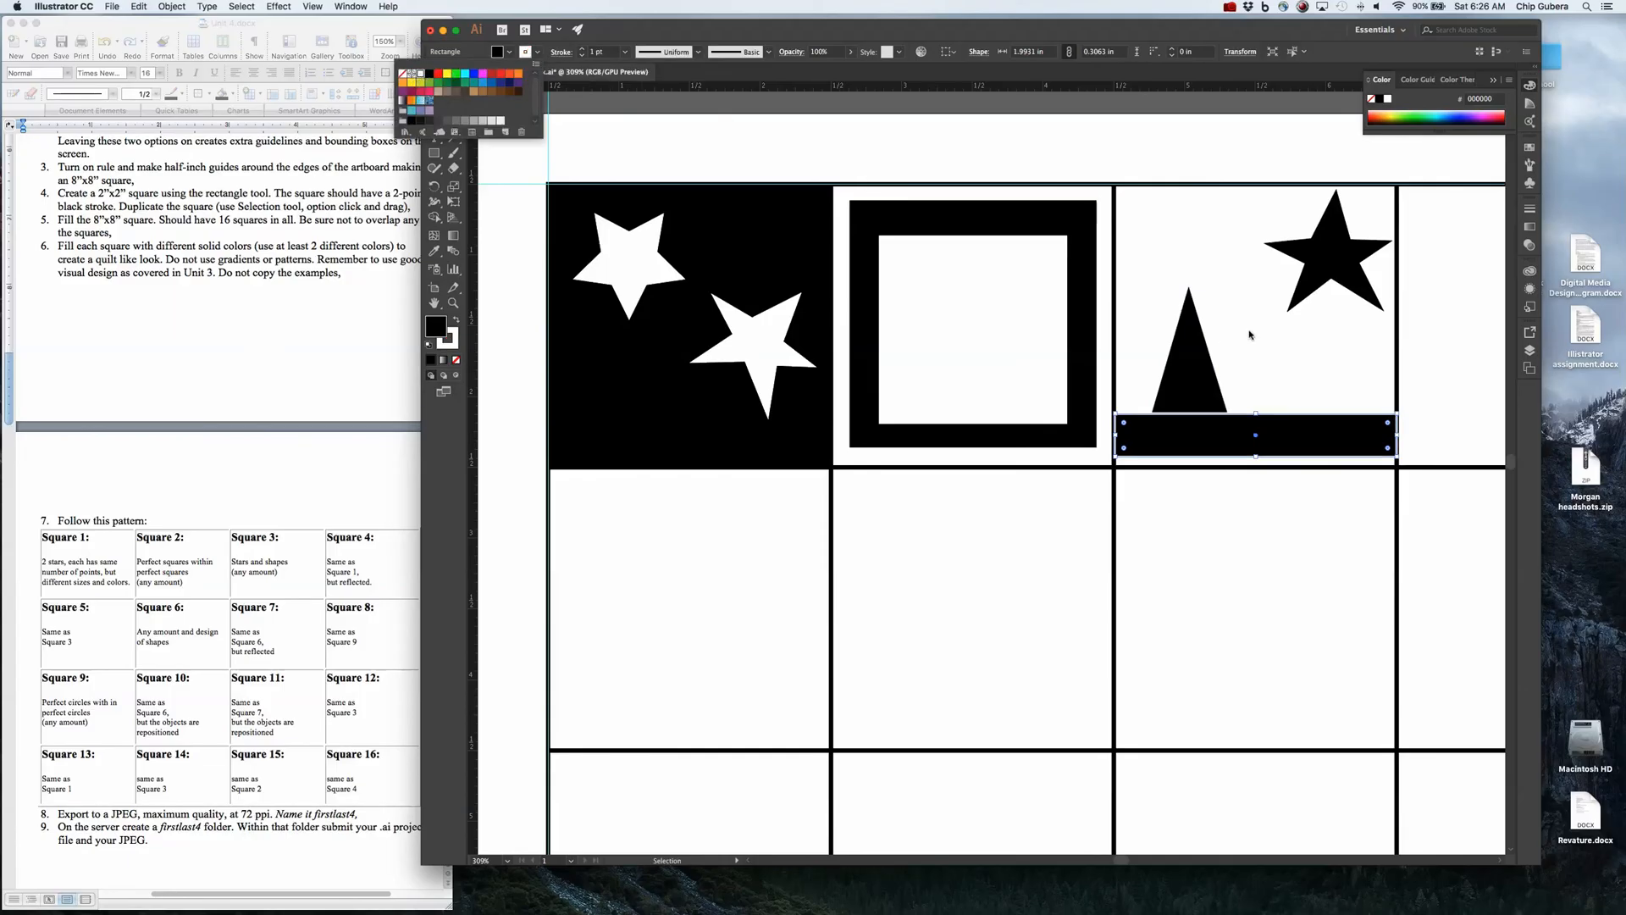
click(1176, 237)
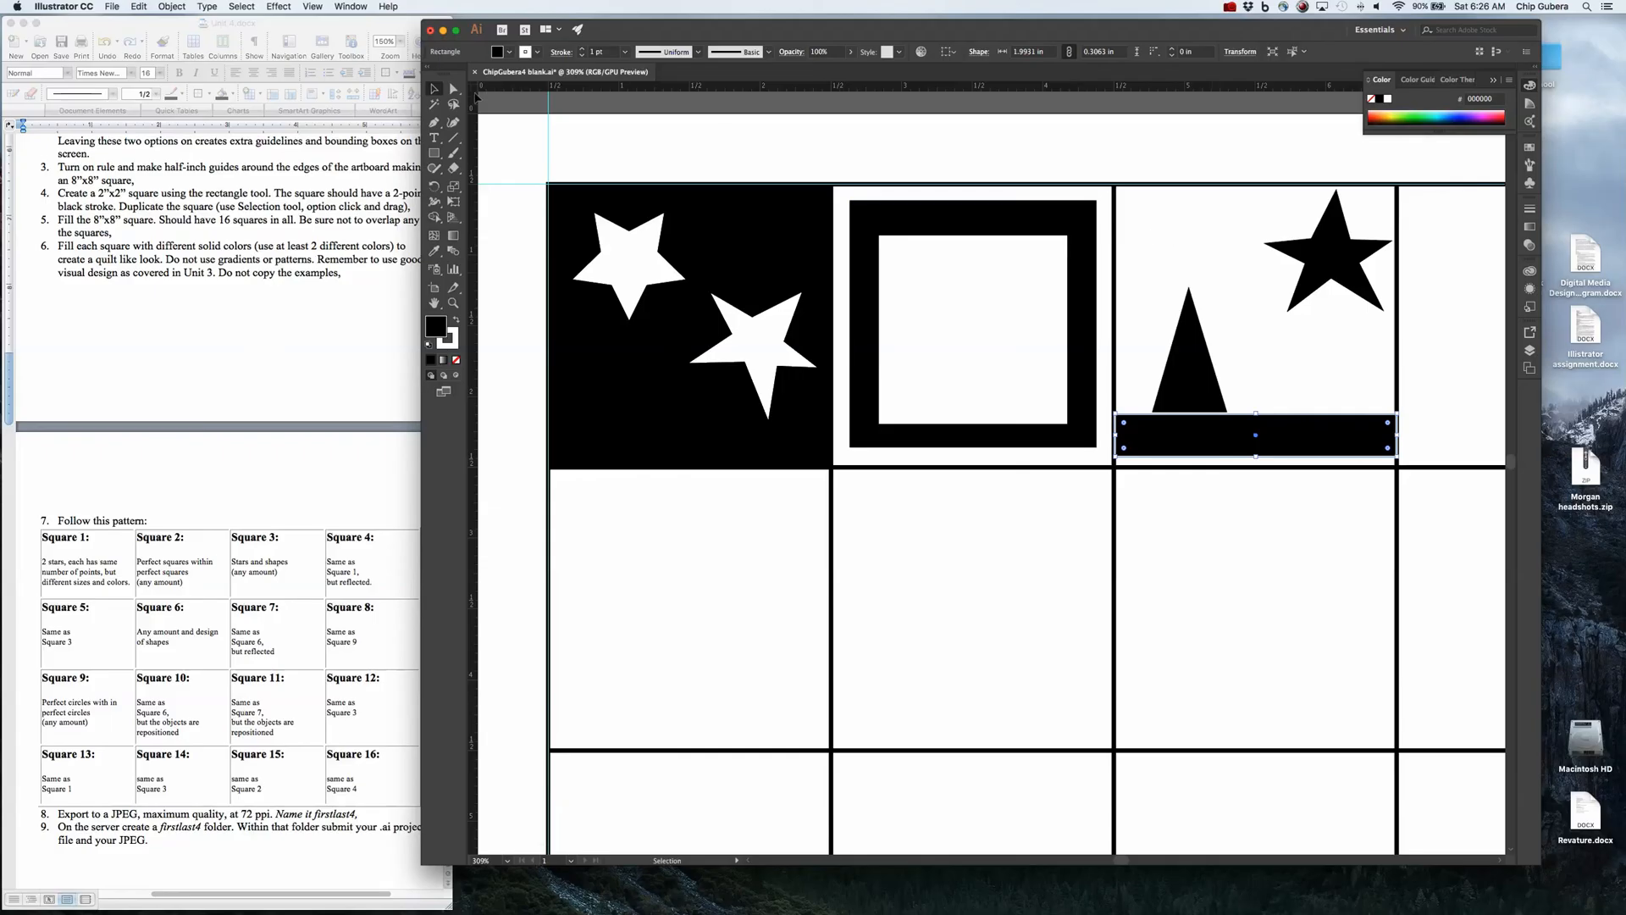
click(924, 265)
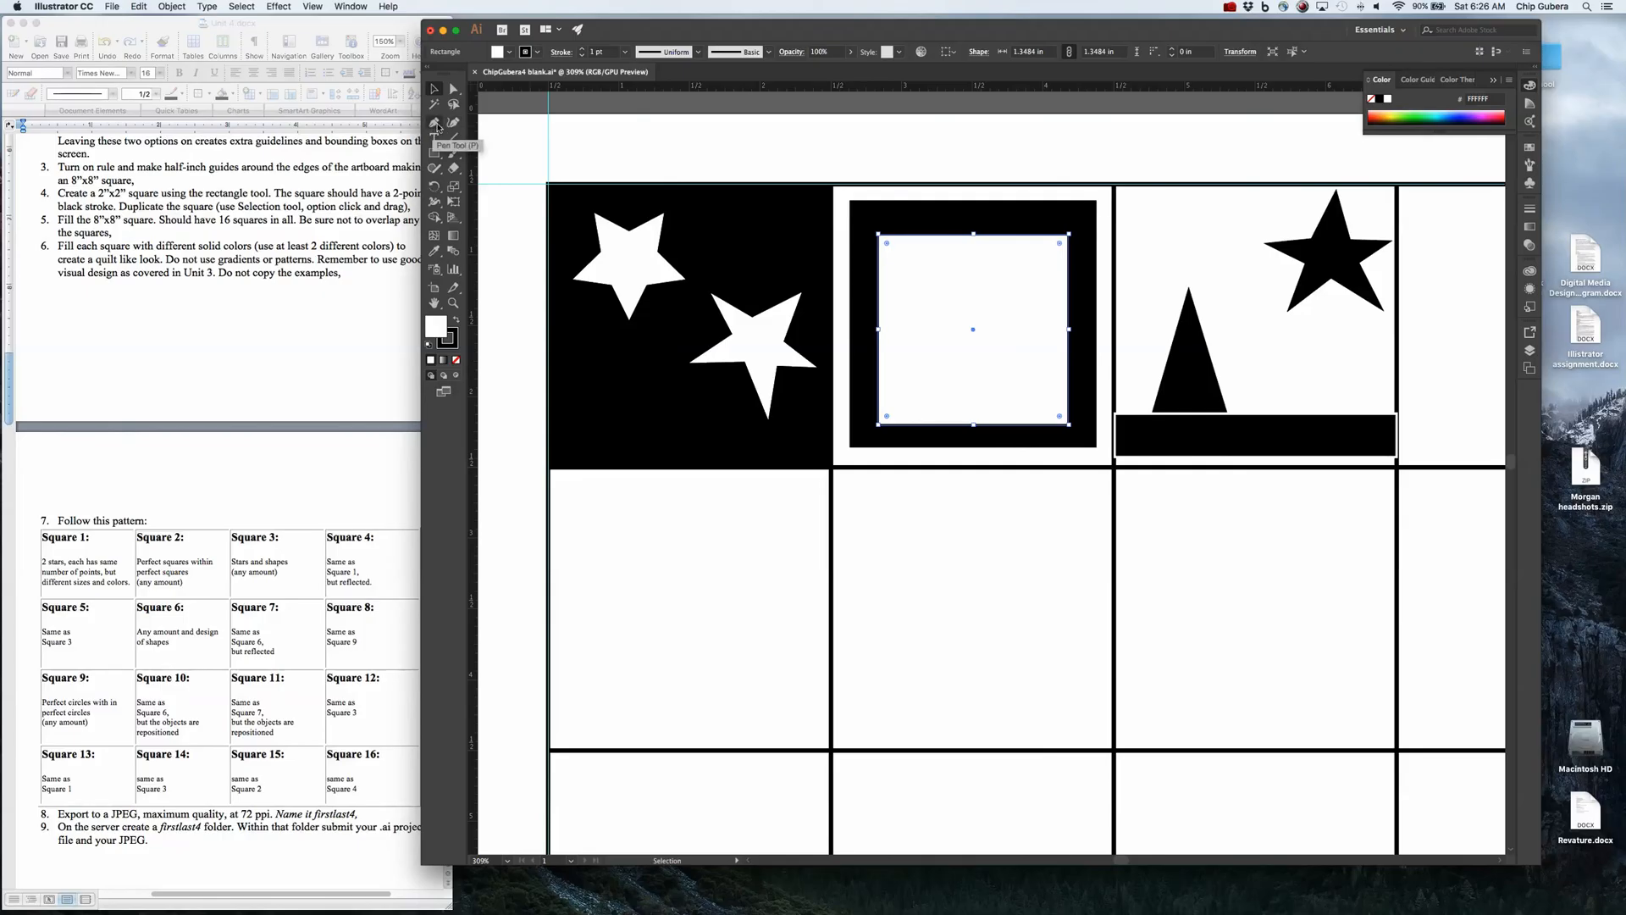
click(434, 156)
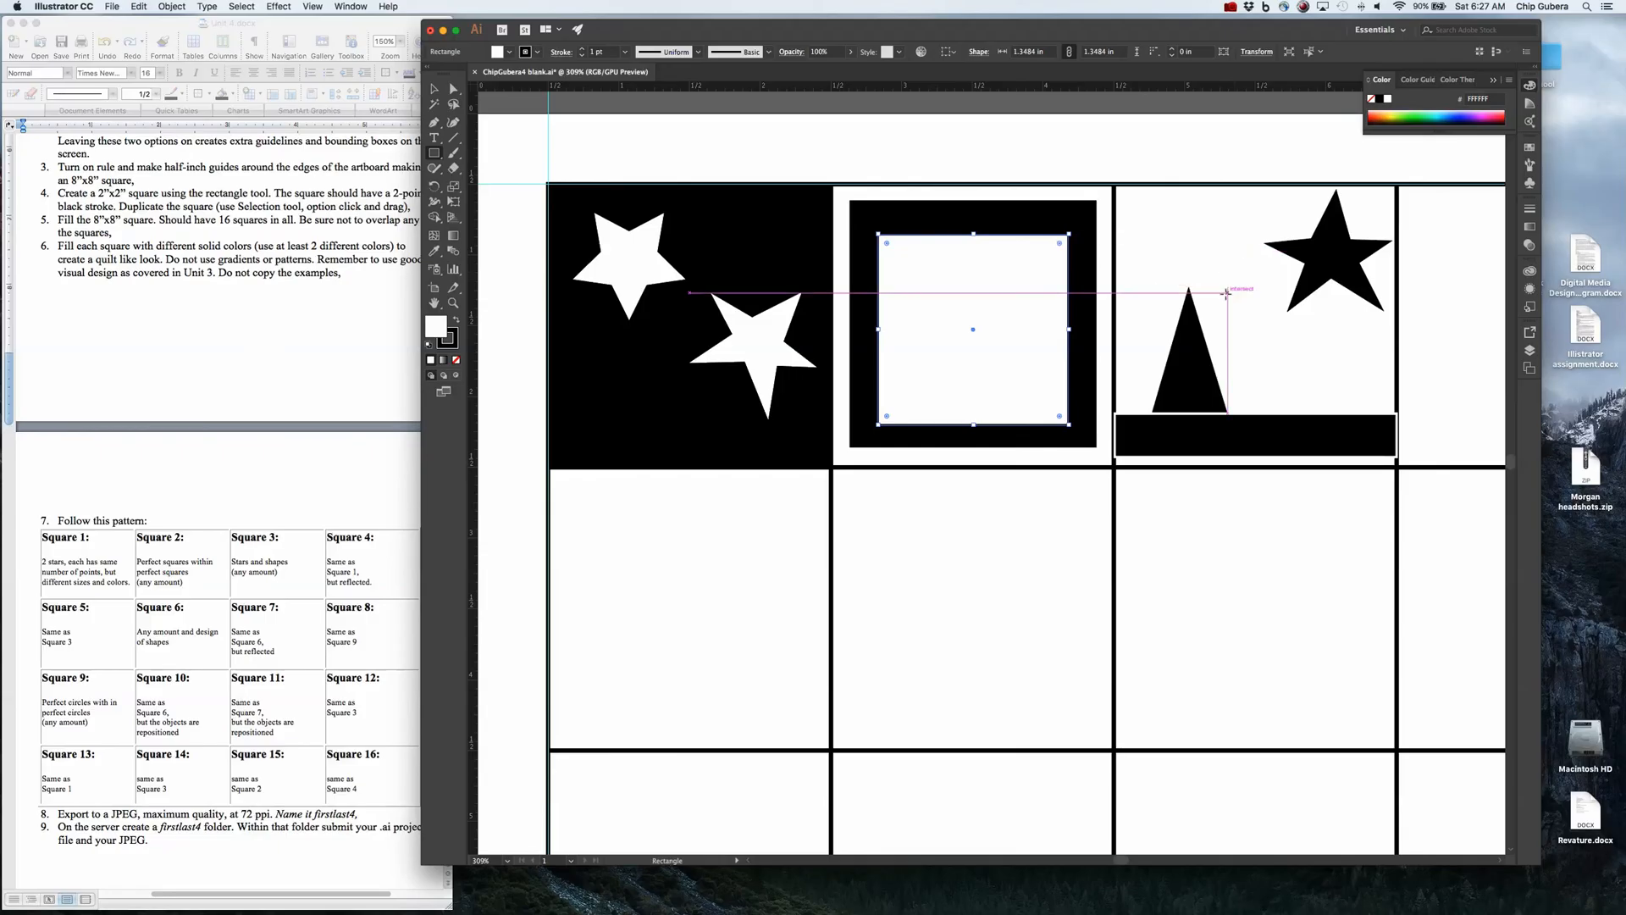
click(1232, 9)
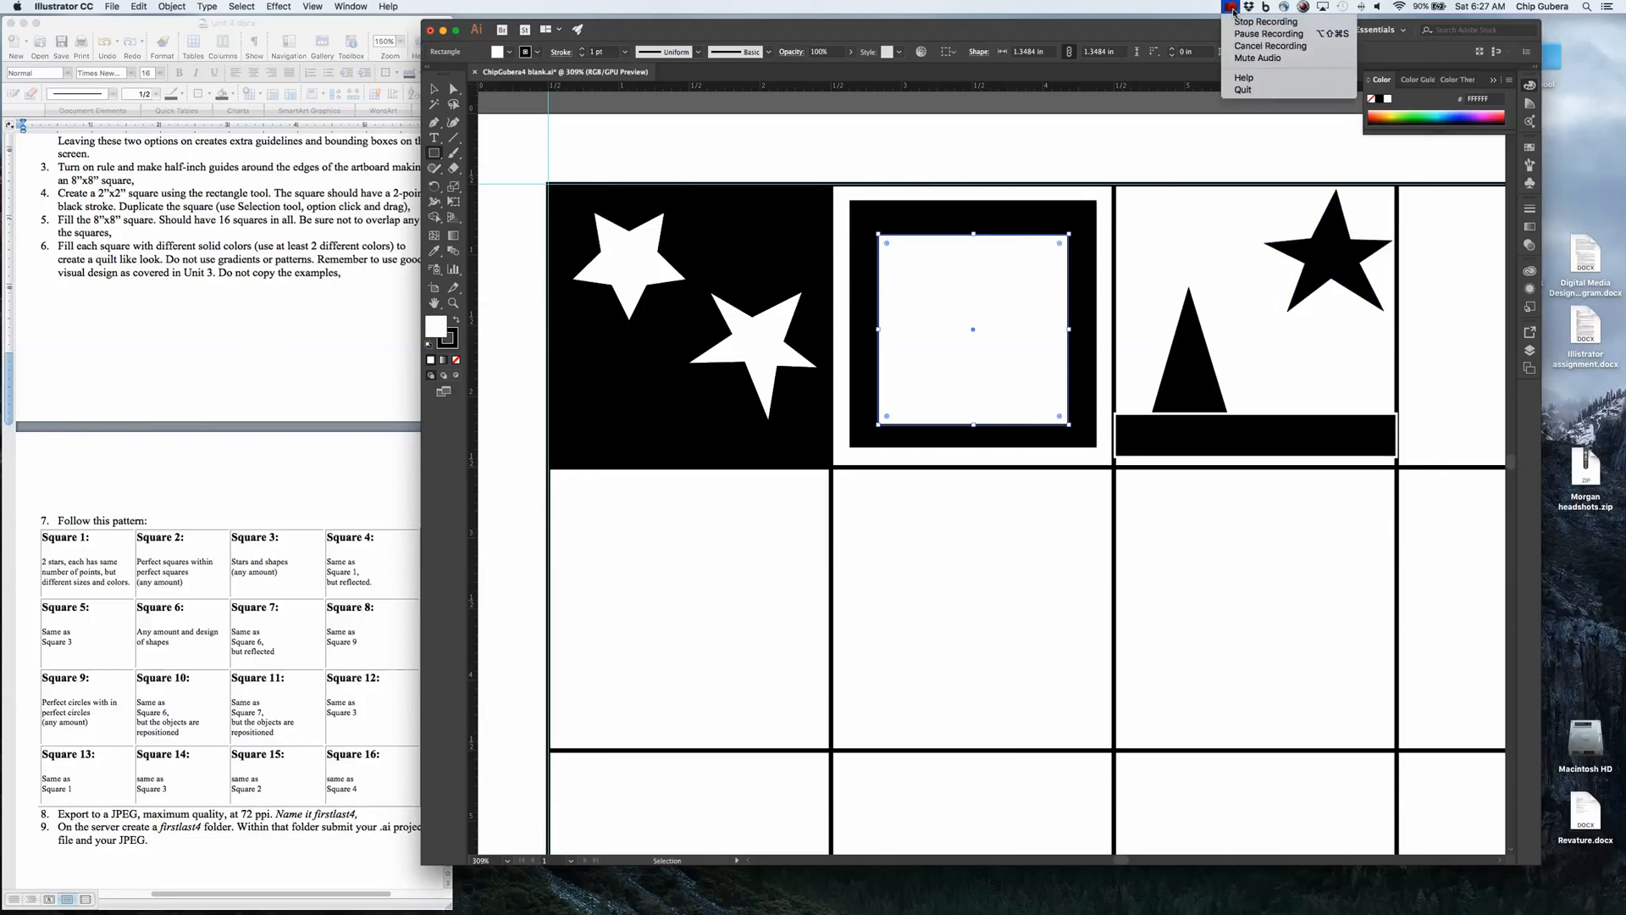